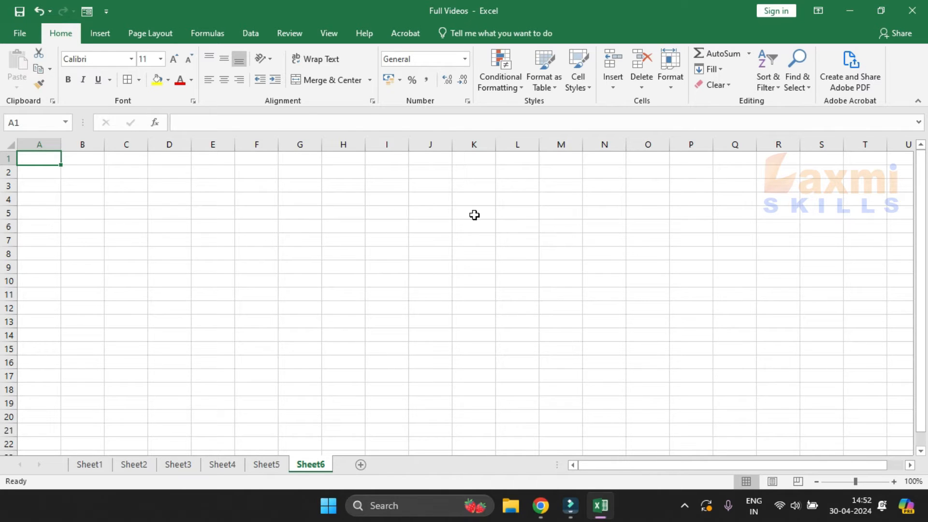
- Enter the header "S. No" in cell A6
left_click(39, 214)
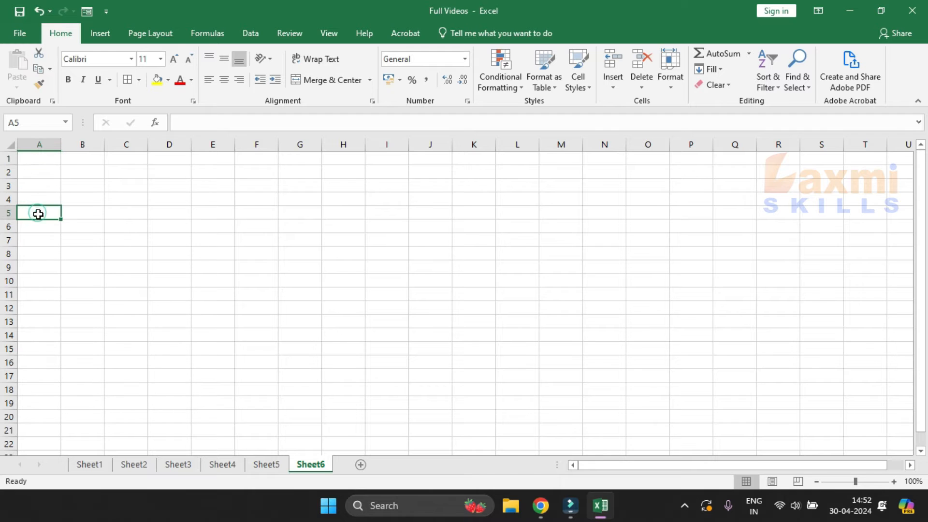
left_click(39, 228)
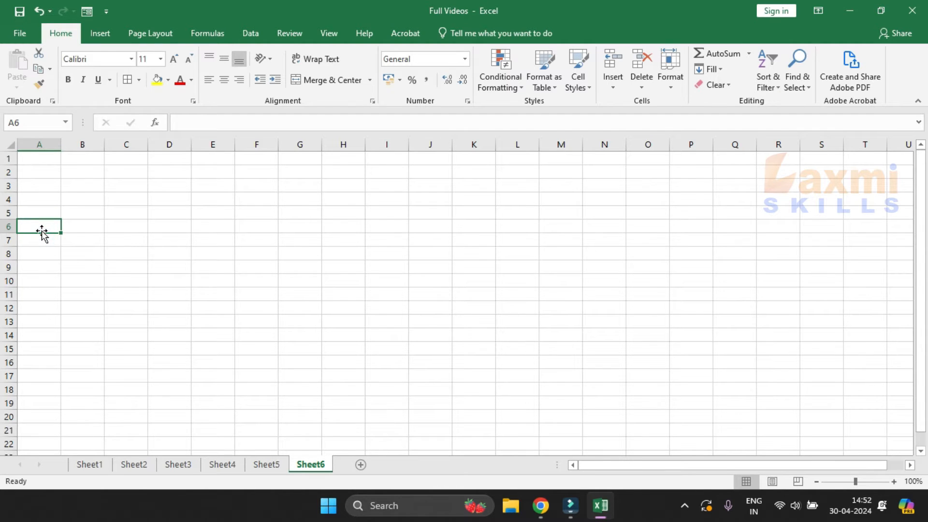
type("S> No")
key("Tab")
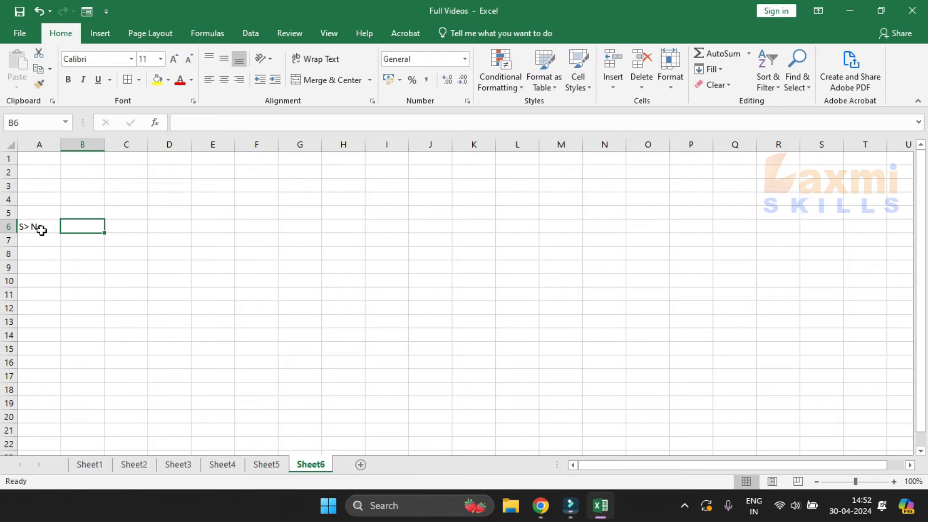
left_click(41, 231)
type("S. No")
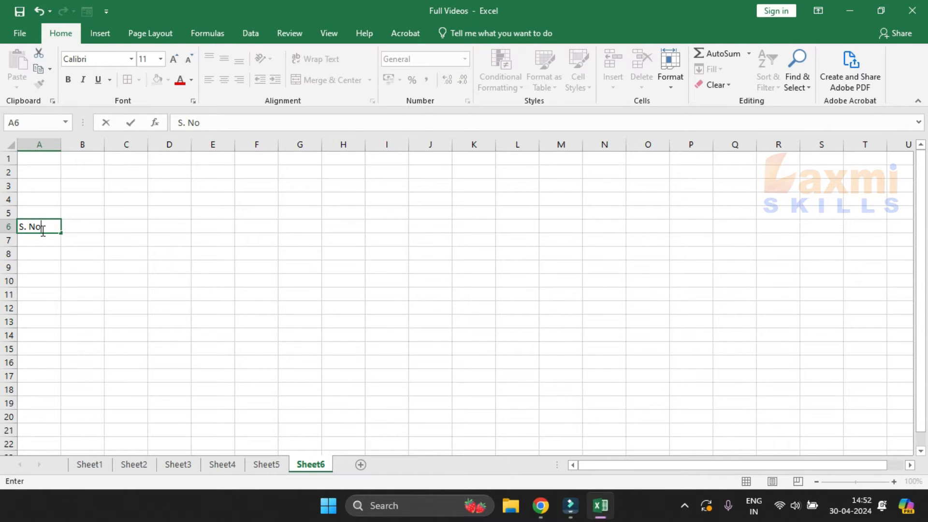
key("Tab")
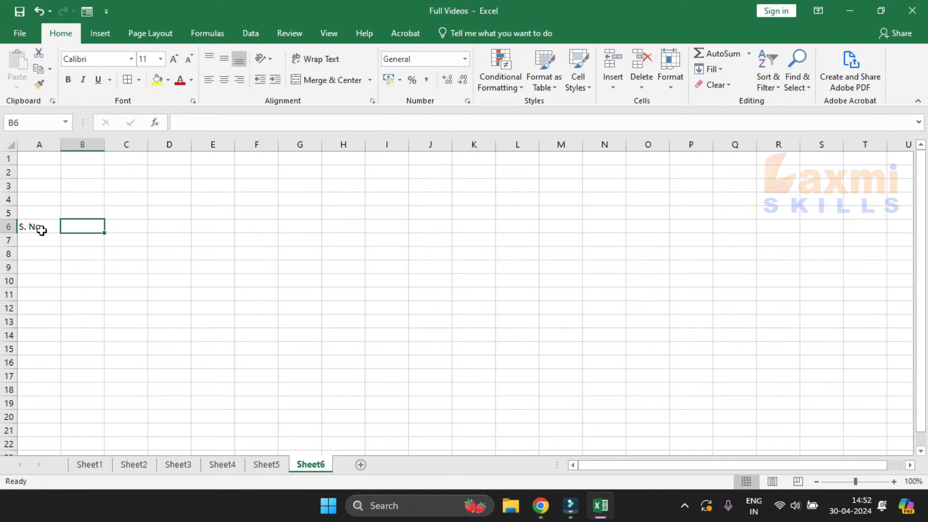
- Enter the headers "Particulars" in B6 and "B. Rate" in C6
type("Particul")
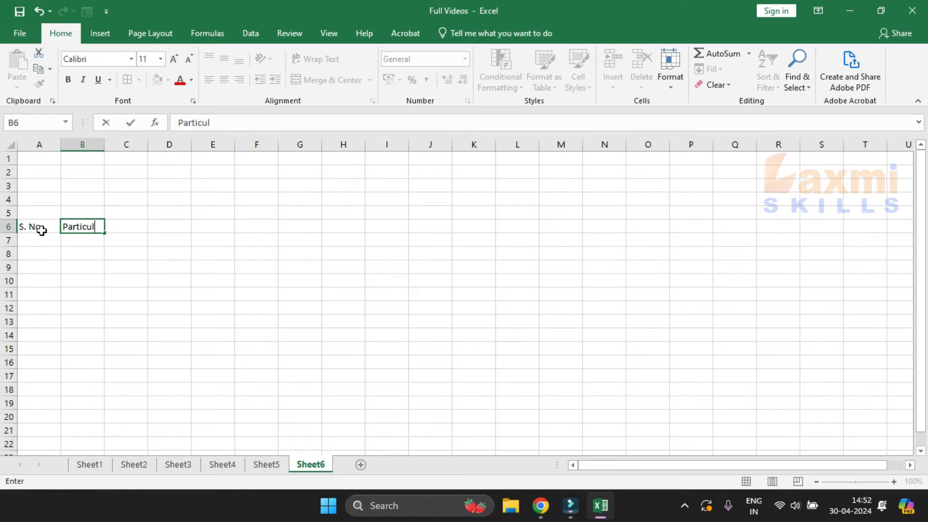
type("ars")
key("Tab")
type("B")
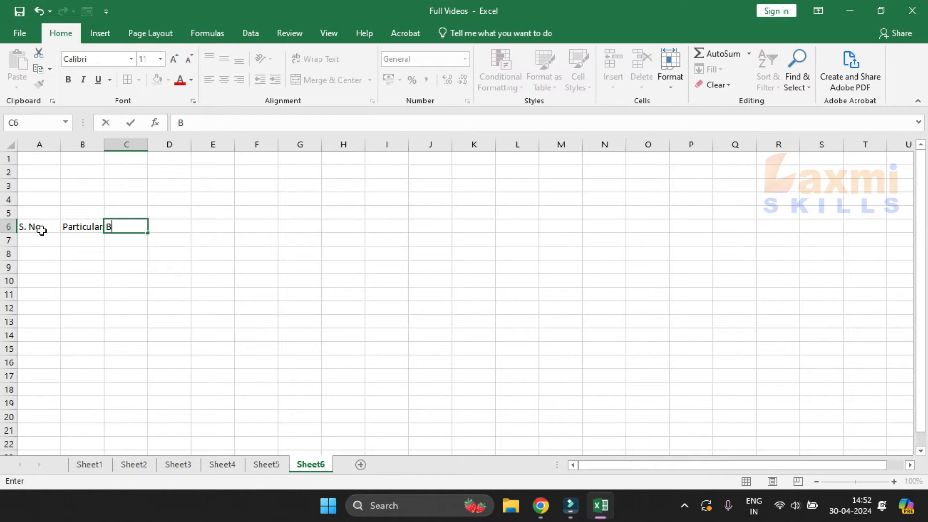
type(". Rate")
key("Tab")
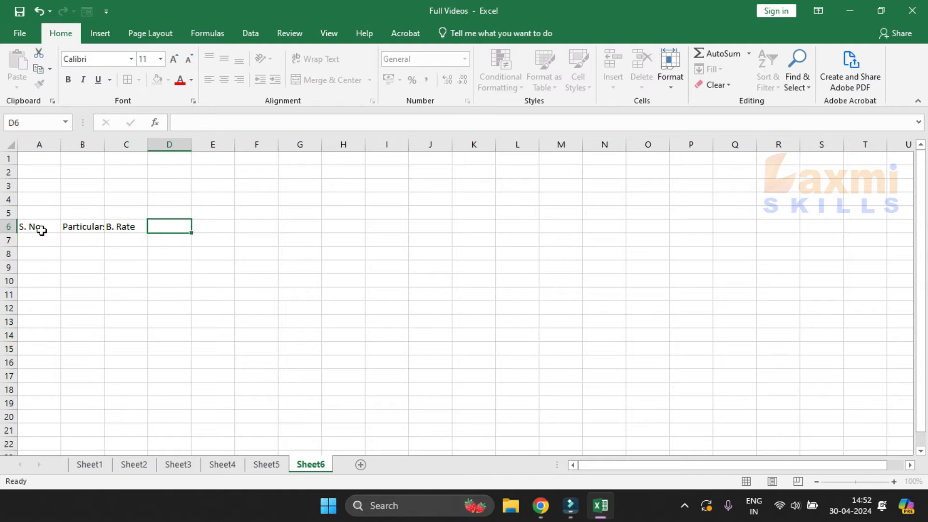
- Complete the header row with "Tax" in D6, "Qty" in E6 and "Total" in F6
type("Tax")
key("Tab")
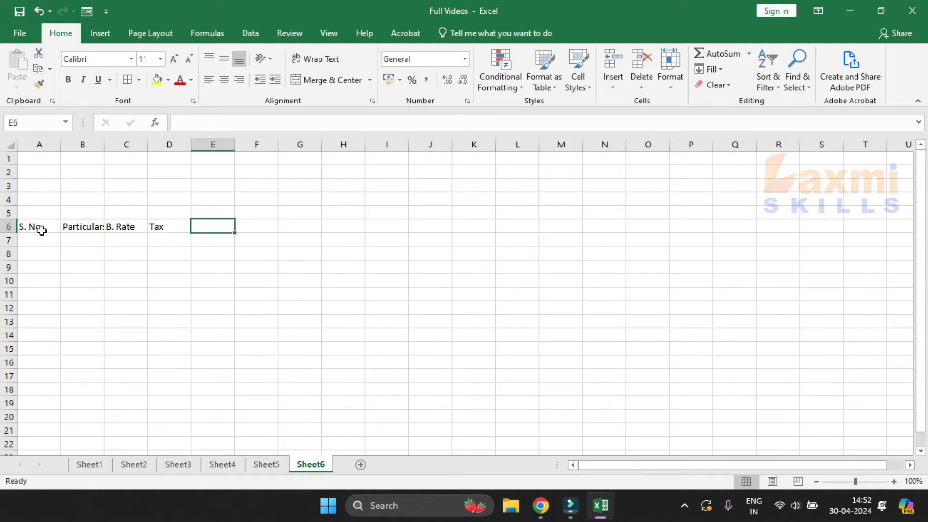
type("Qty")
key("Tab")
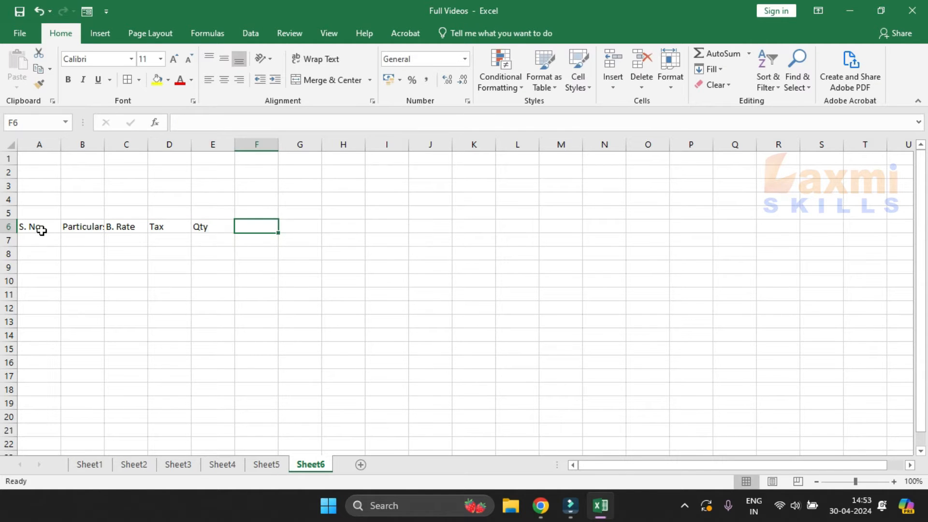
type("Total")
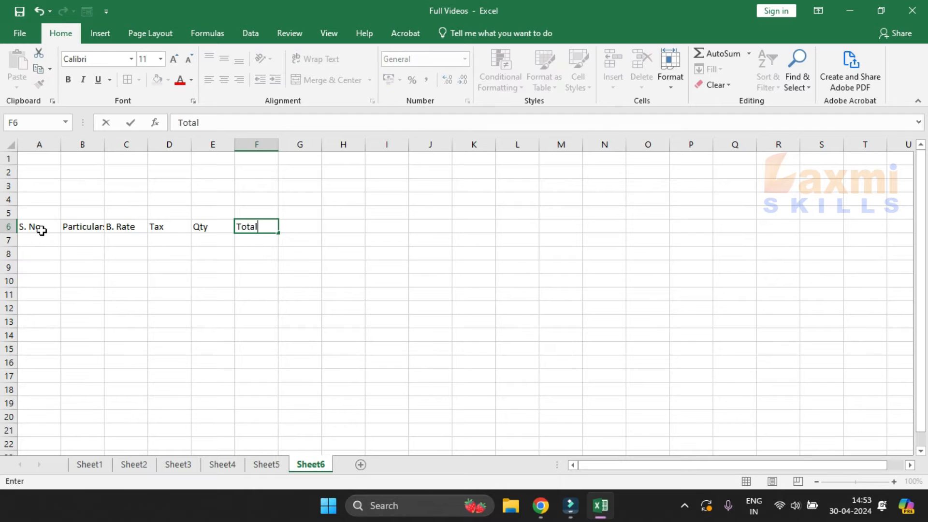
key("Return")
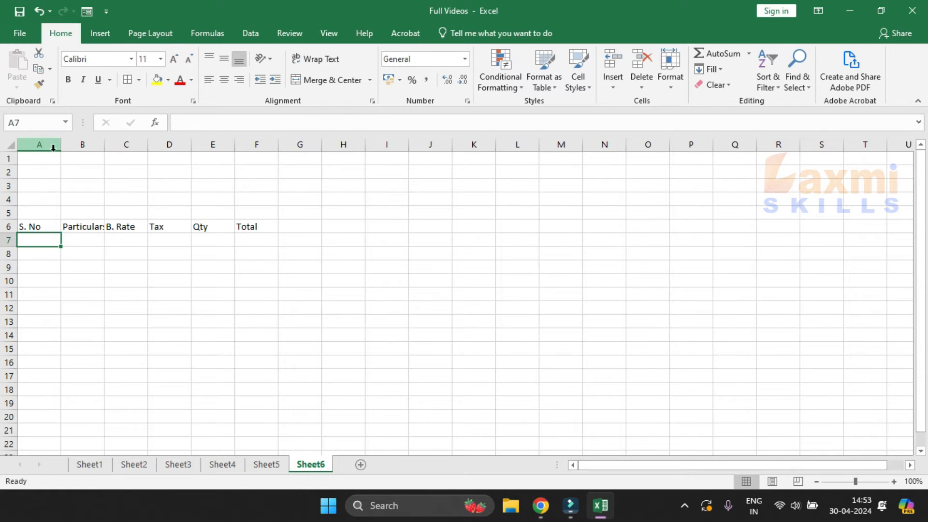
- Narrow the S. No column and widen the Particulars column, and make the headers in A6:F6 centred and bold
left_click_drag(64, 151, 270, 176)
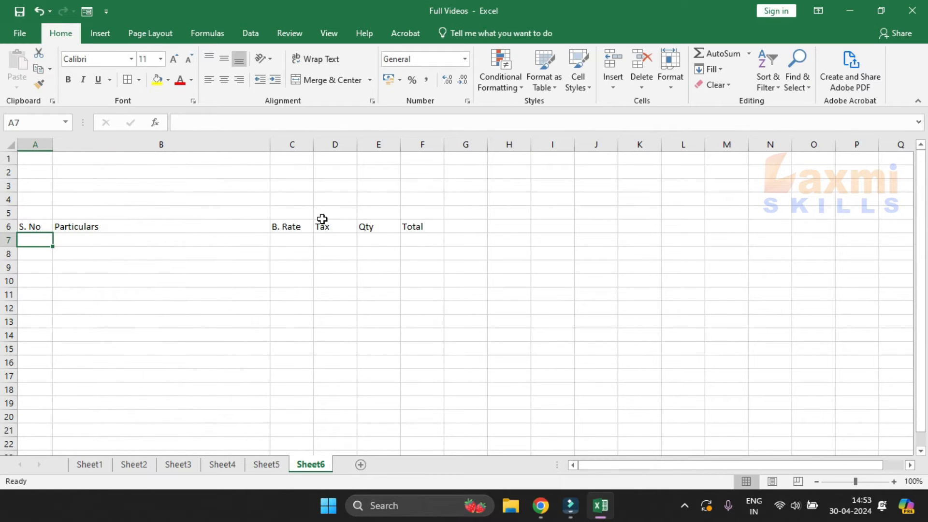
left_click_drag(428, 226, 25, 226)
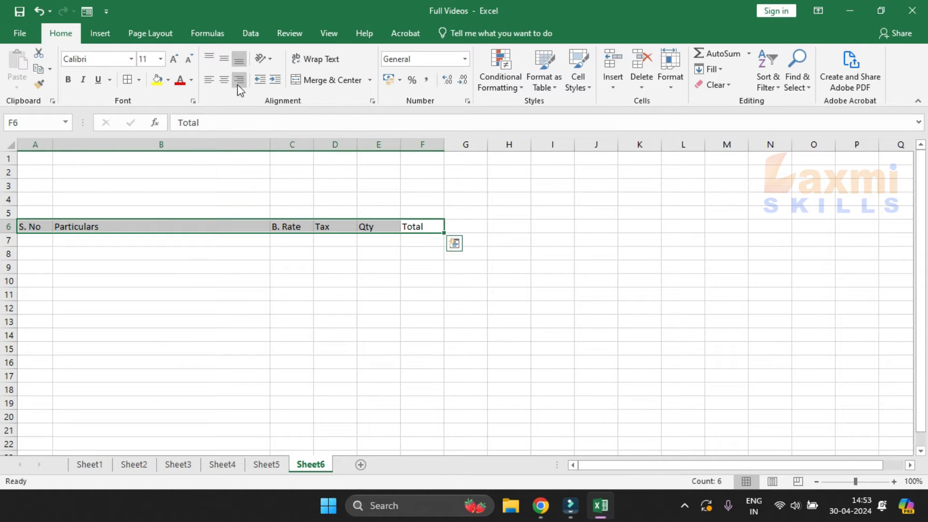
left_click(223, 80)
key("ctrl+b")
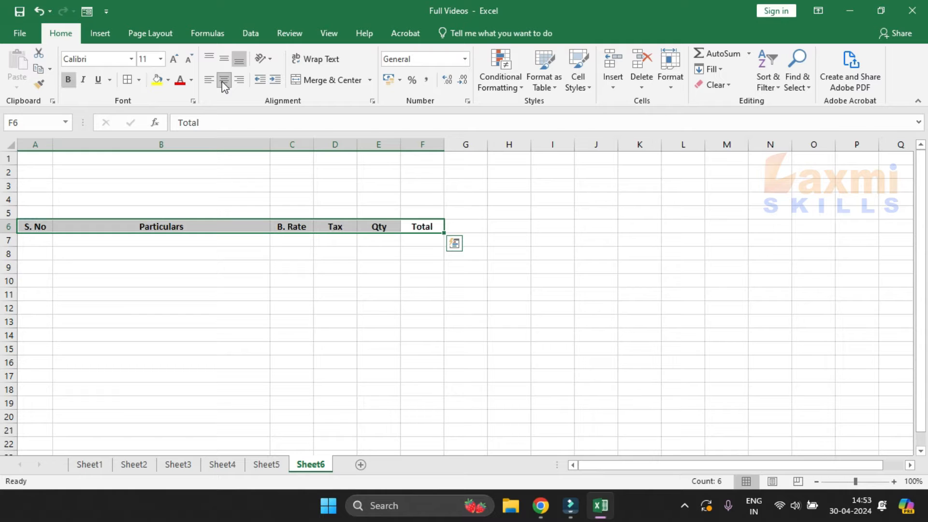
- Apply all borders to the table range A6:F16
key("shift+Down")
key("shift+Down")
key("shift+Down")
key("shift+Down")
key("shift+Down")
key("shift+Down")
key("shift+Down")
key("shift+Down")
key("shift+Down")
key("shift+Down")
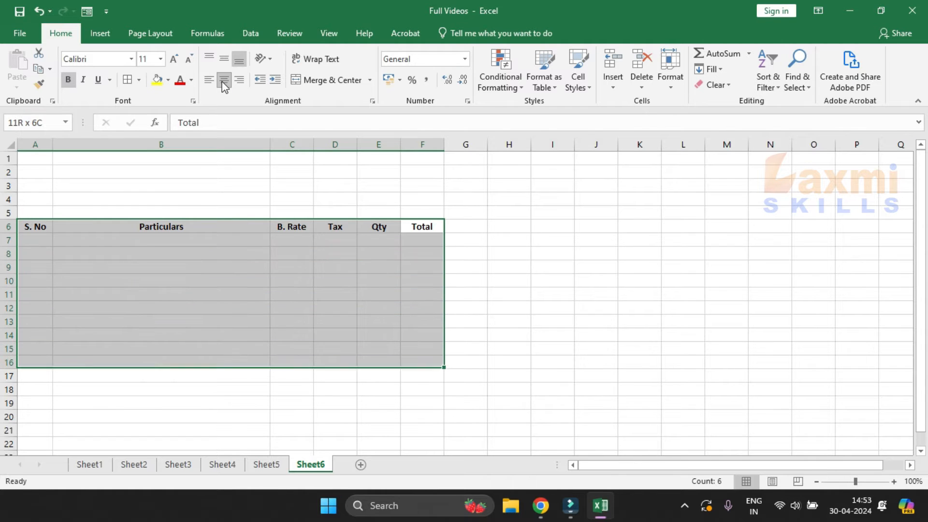
left_click(126, 81)
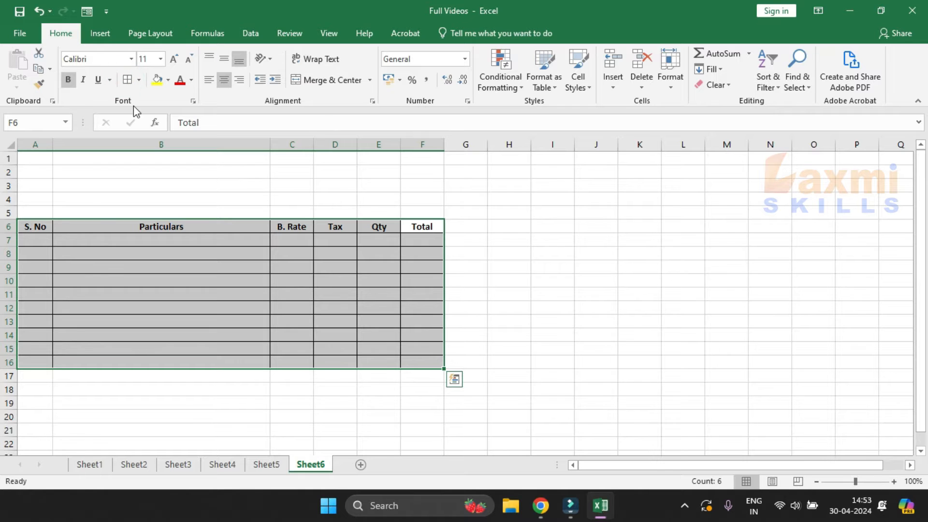
- Centre-align the S. No cells A7:A16 and the Qty cells E7:E16
left_click_drag(32, 241, 38, 363)
left_click(223, 85)
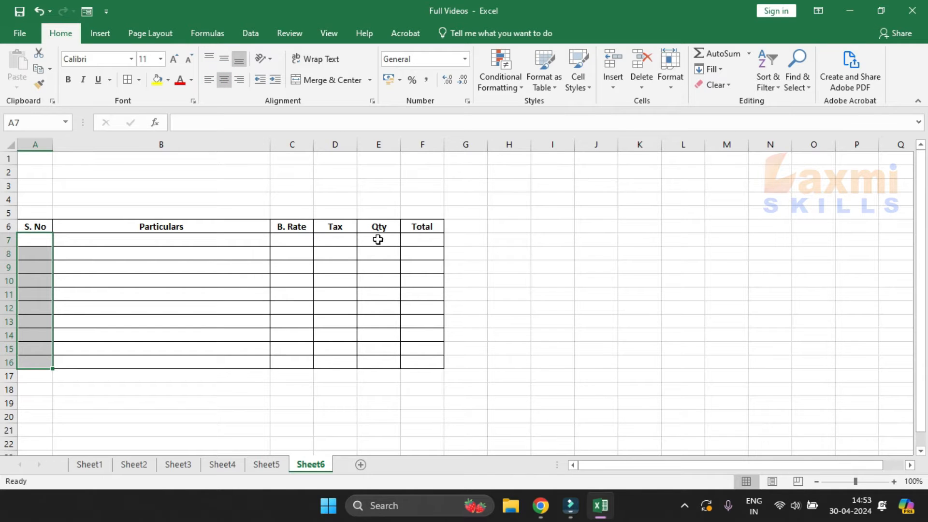
left_click_drag(377, 240, 378, 360)
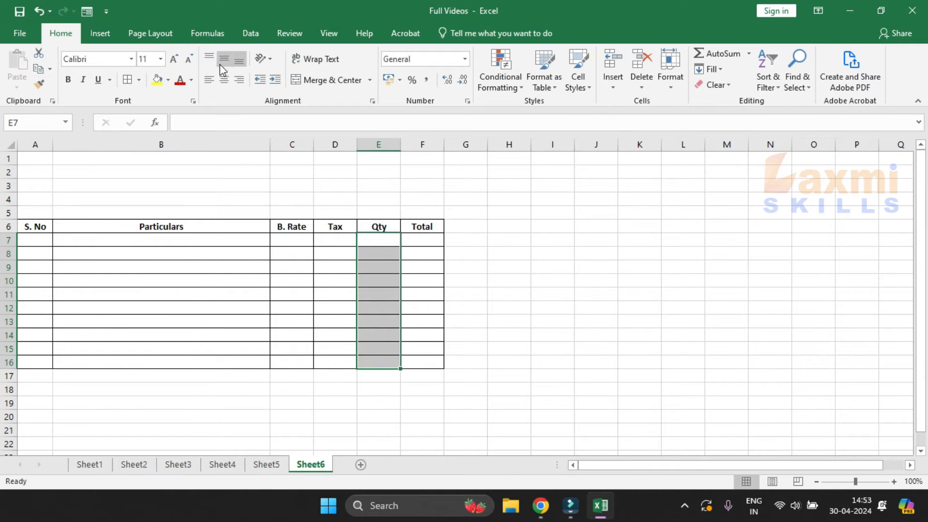
left_click(224, 80)
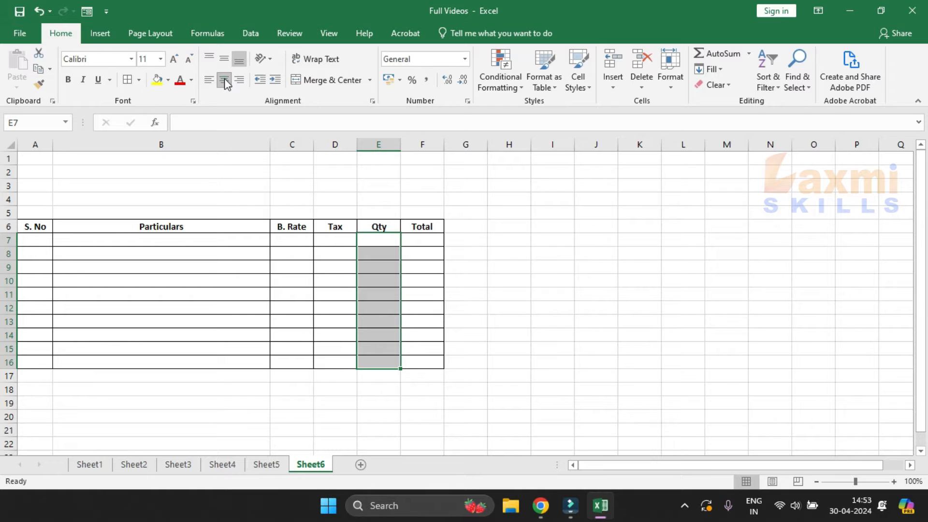
- Apply the Percentage number format to the Tax cells D7:D16
left_click_drag(327, 242, 333, 360)
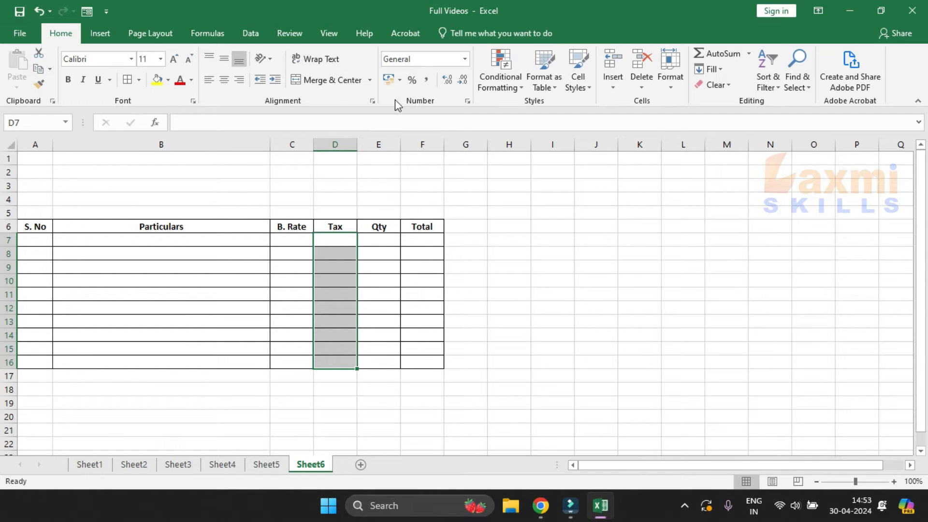
left_click(414, 80)
left_click(338, 239)
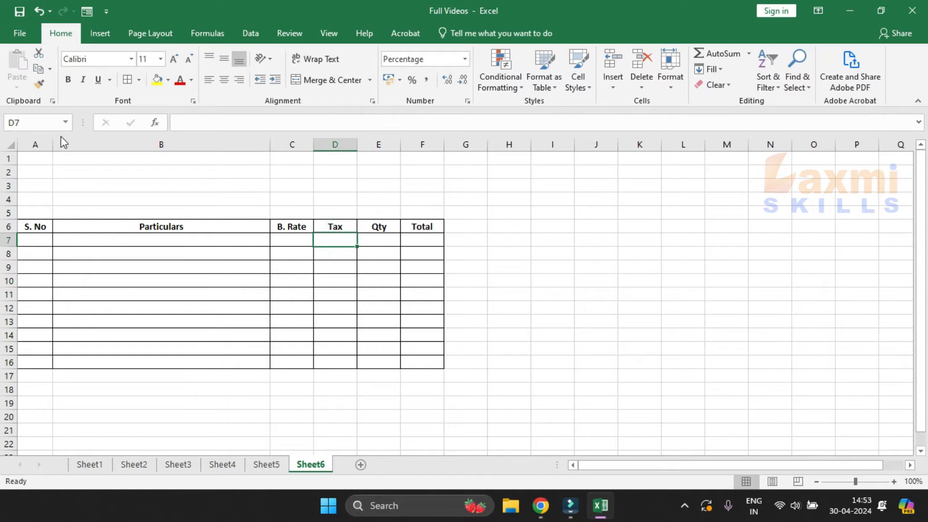
- Enter the company name "XYZ ENTERPRIZES" in cell A1
left_click(37, 159)
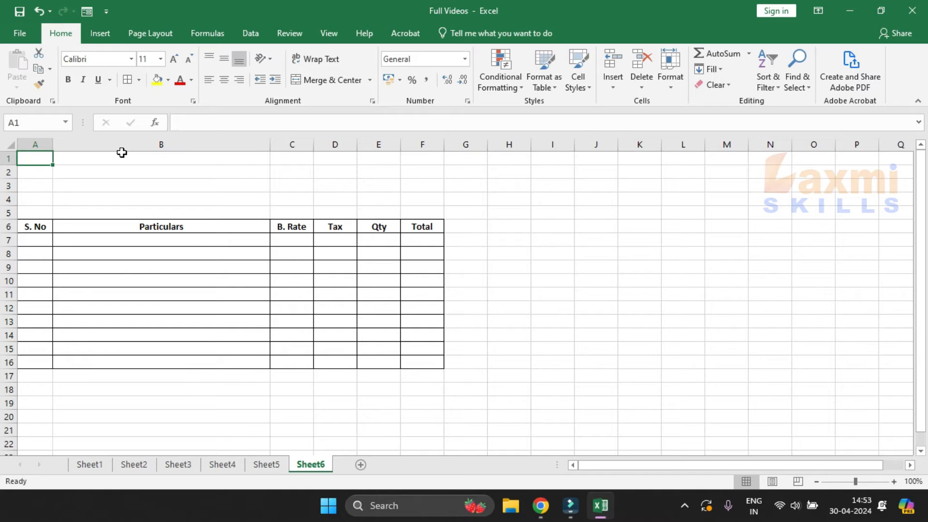
type("XYZ")
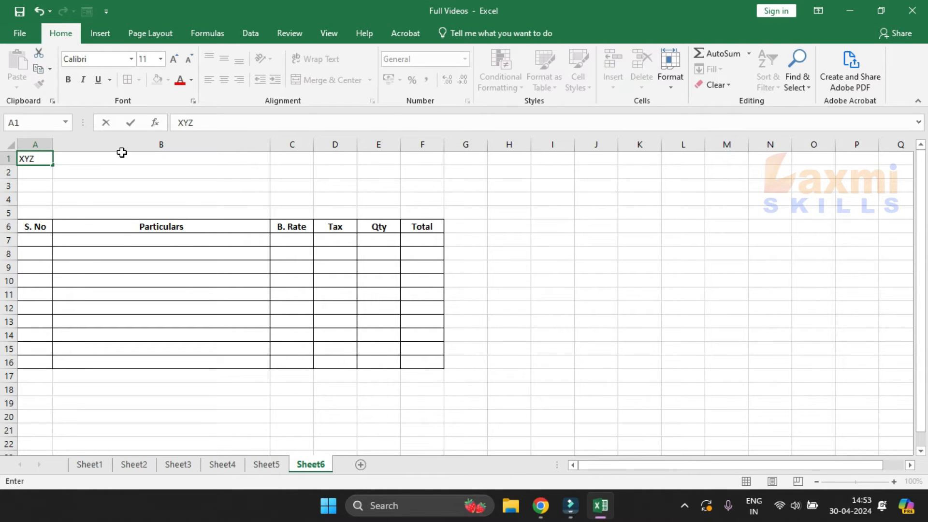
type(" ENTERPRIS")
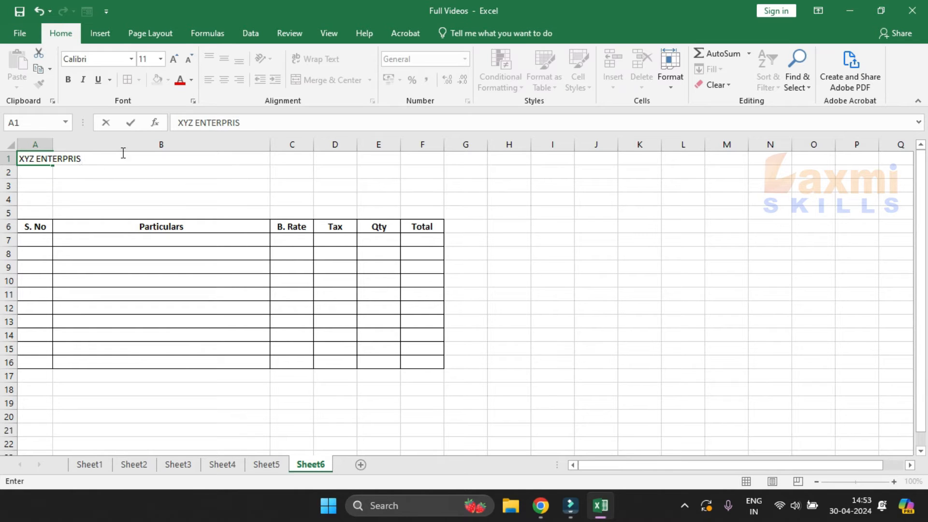
type("S")
key("BackSpace")
key("BackSpace")
key("BackSpace")
key("BackSpace")
type("IZES")
key("Return")
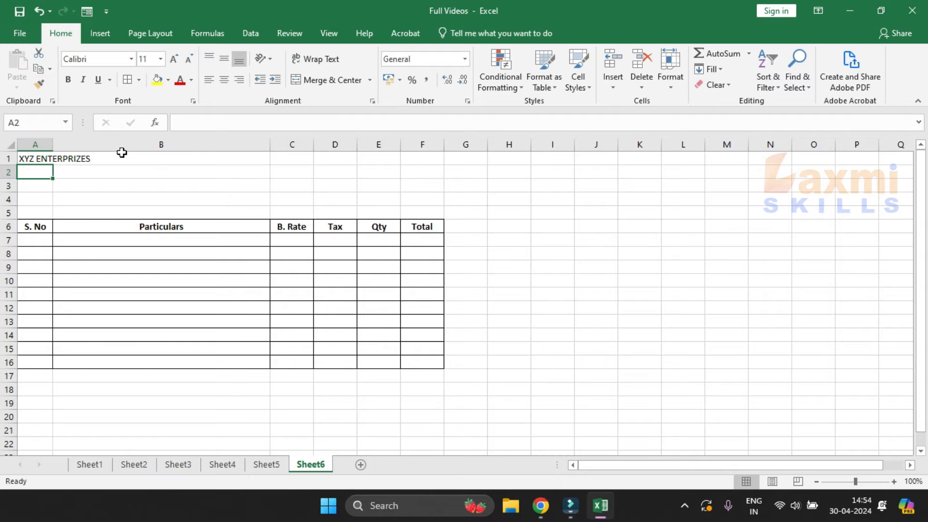
- Enter "Hyderabad" in cell A2 and the title "TAX INVOICE" in cell A3
type("Hyderabad")
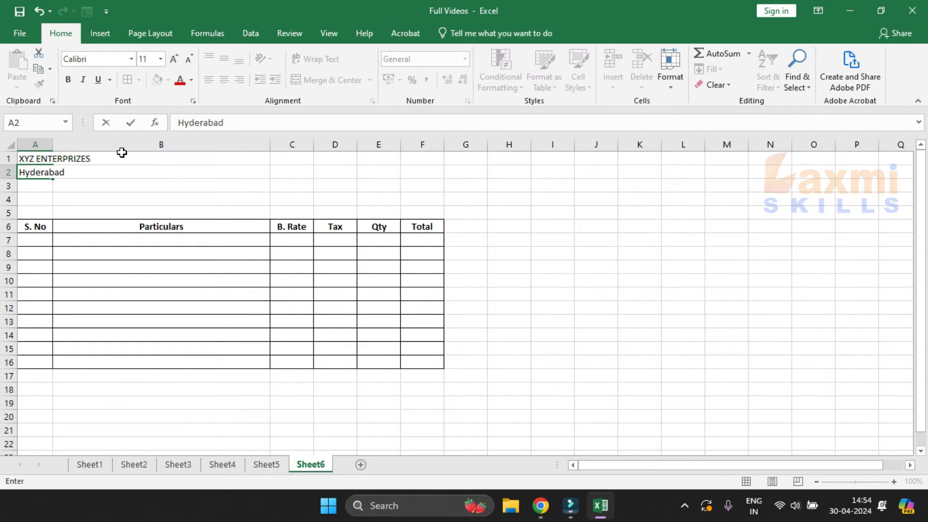
key("Return")
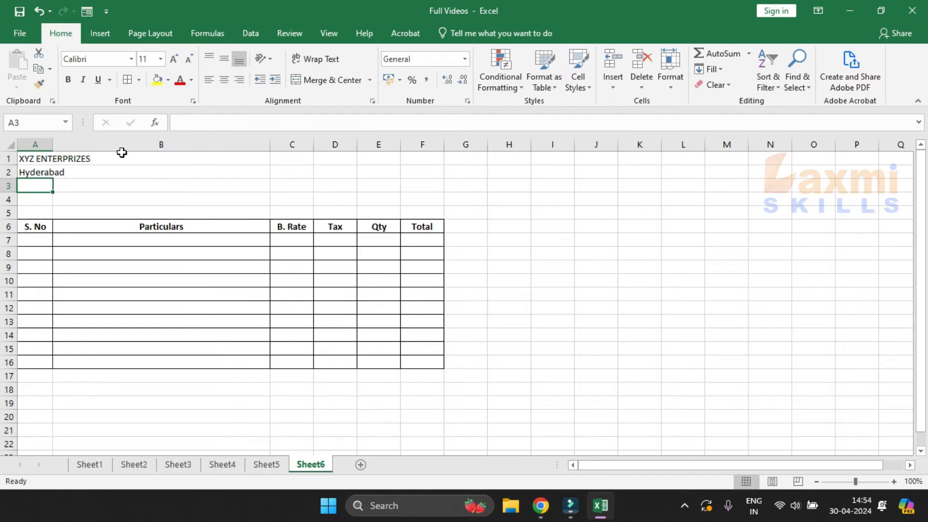
type("TAX")
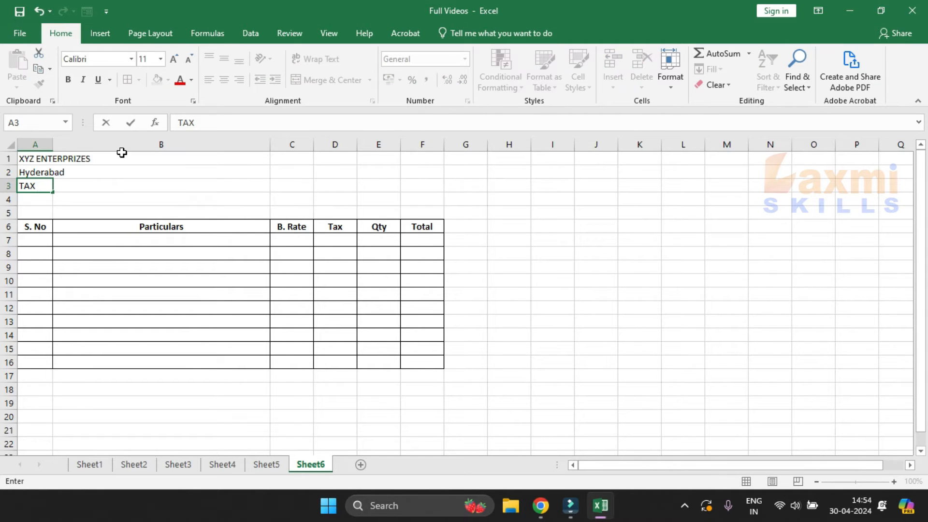
type(" INVOICE")
key("Return")
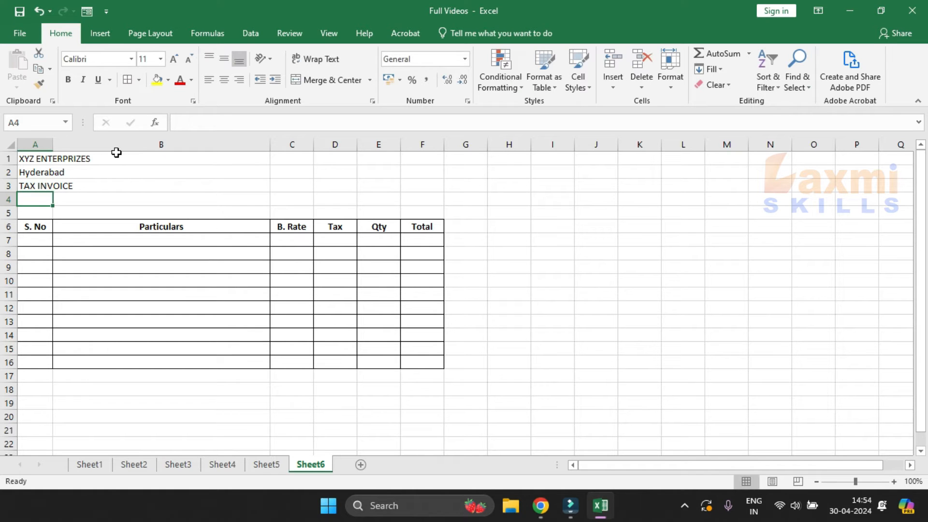
- Set the horizontal alignment of the title rows A1:F3 to Center Across Selection
left_click_drag(33, 158, 422, 181)
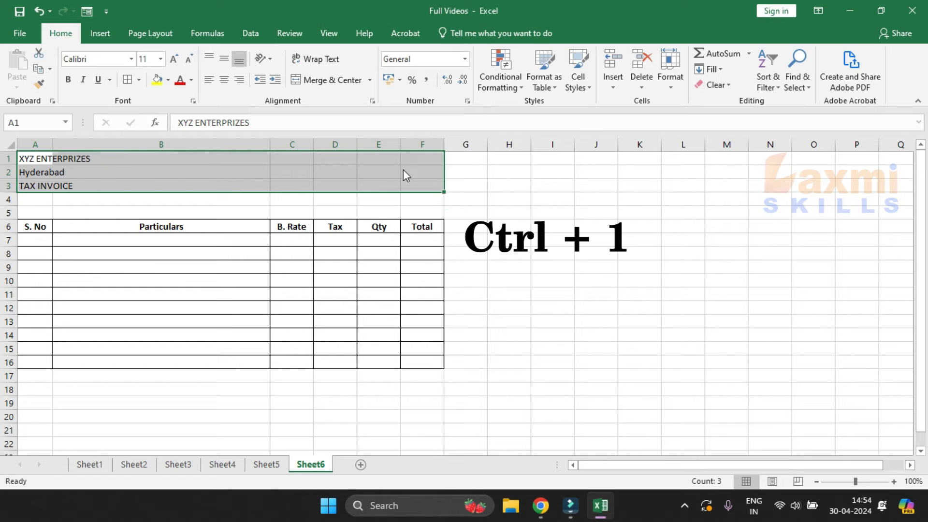
key("ctrl+1")
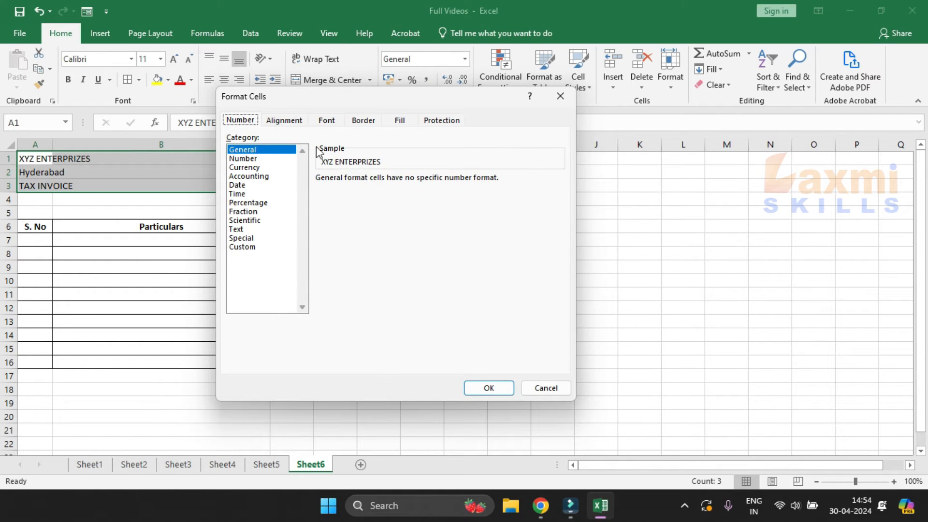
left_click(288, 122)
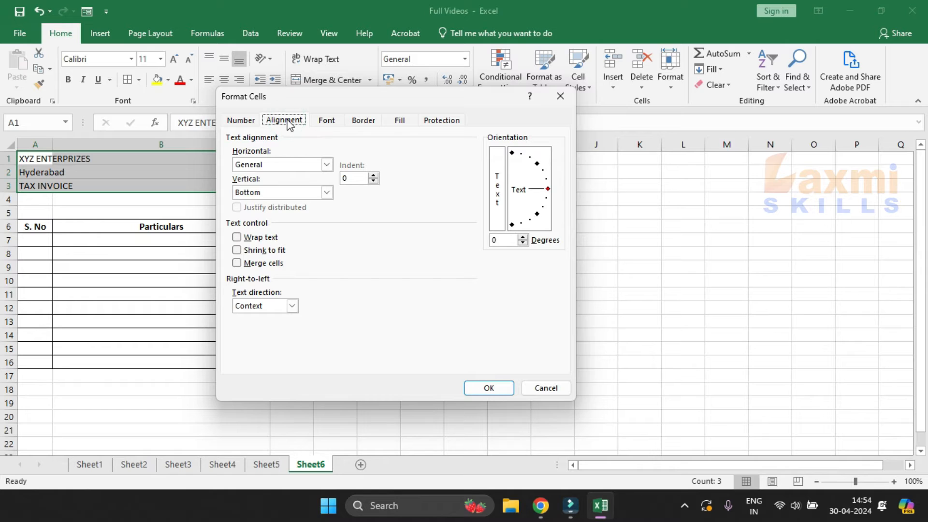
left_click(292, 166)
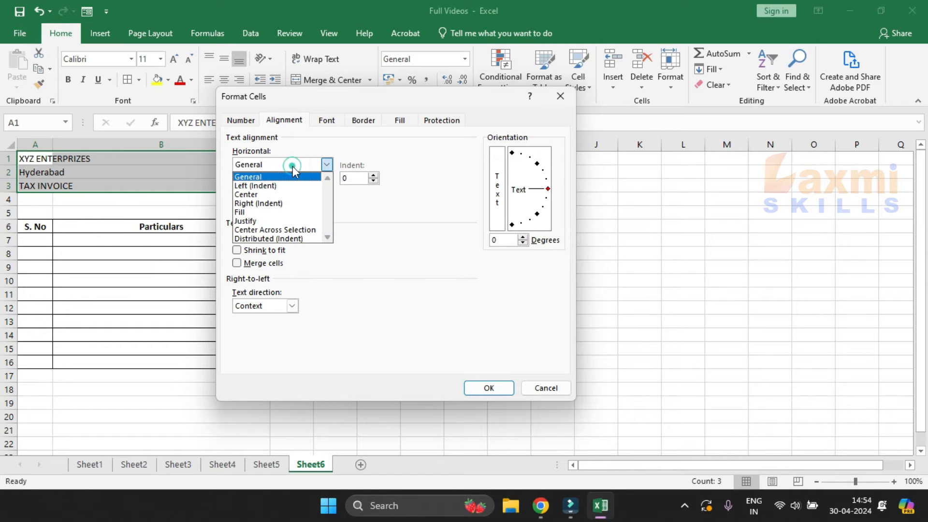
left_click(291, 229)
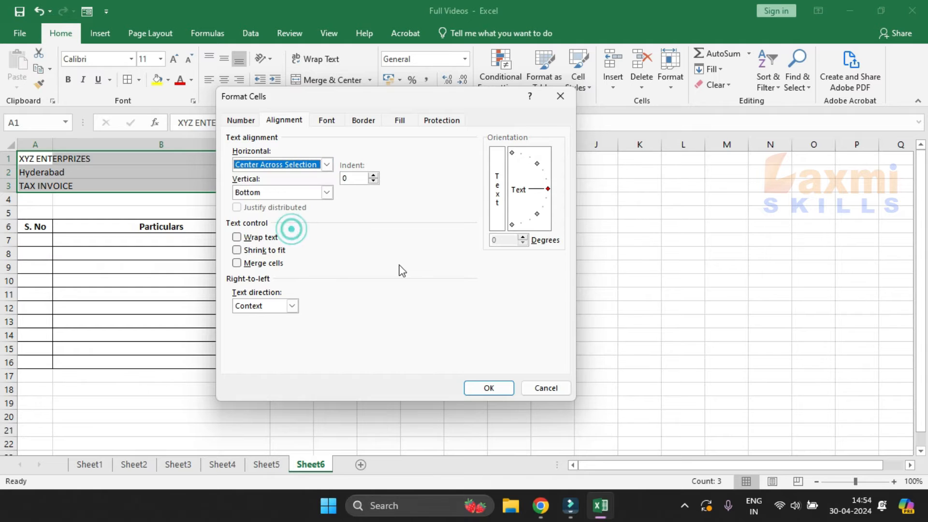
left_click(496, 387)
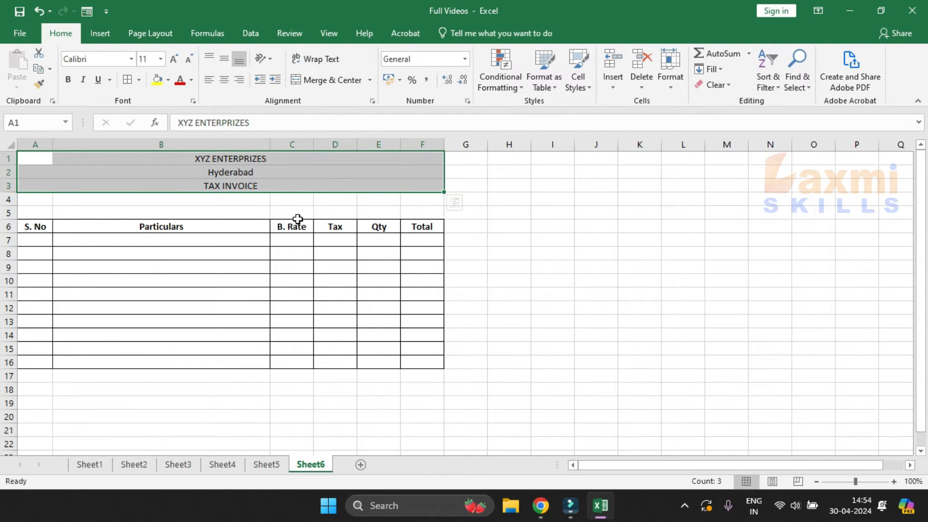
- Change the font of the company name in A1 to Bookman Old Style
left_click(37, 161)
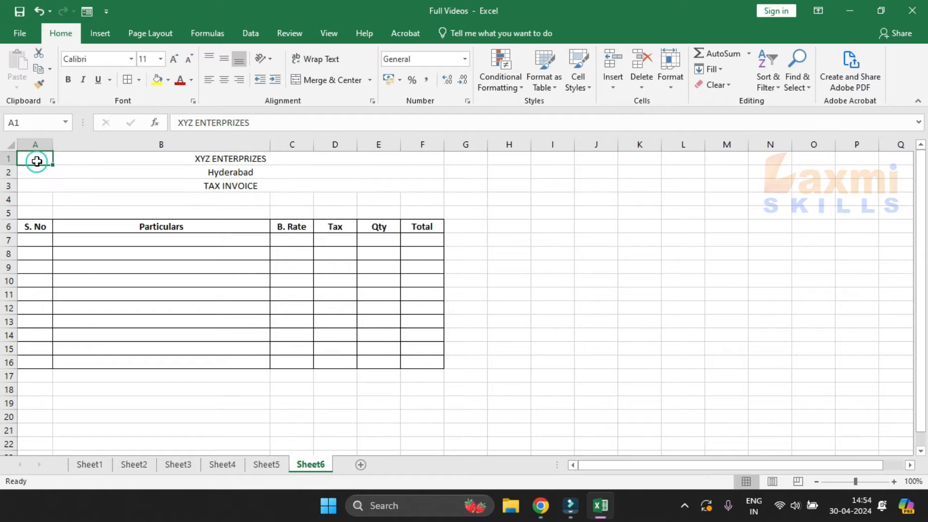
left_click(100, 60)
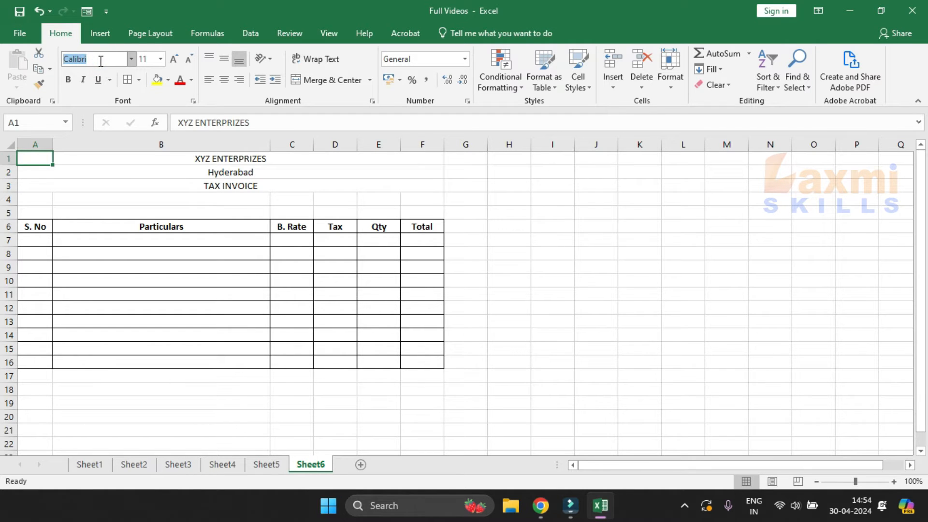
type("Boolma")
key("BackSpace")
key("BackSpace")
key("BackSpace")
key("BackSpace")
type("kman Old Sty")
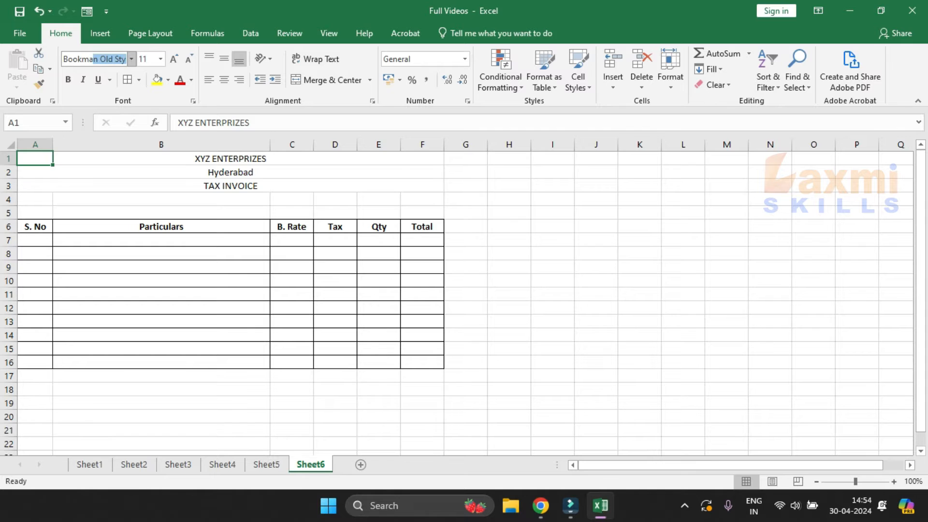
key("Return")
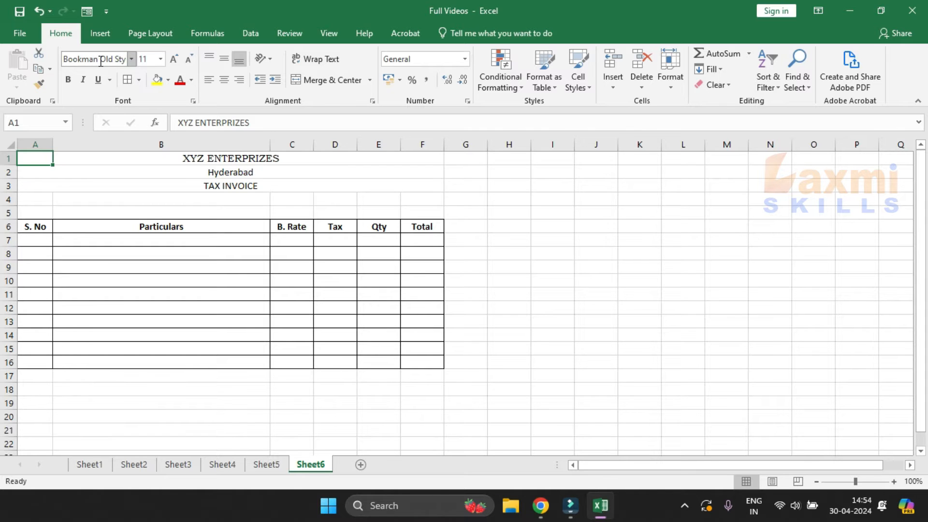
- Set the company name in A1 to font size 18 and make it bold
left_click(144, 58)
type("18")
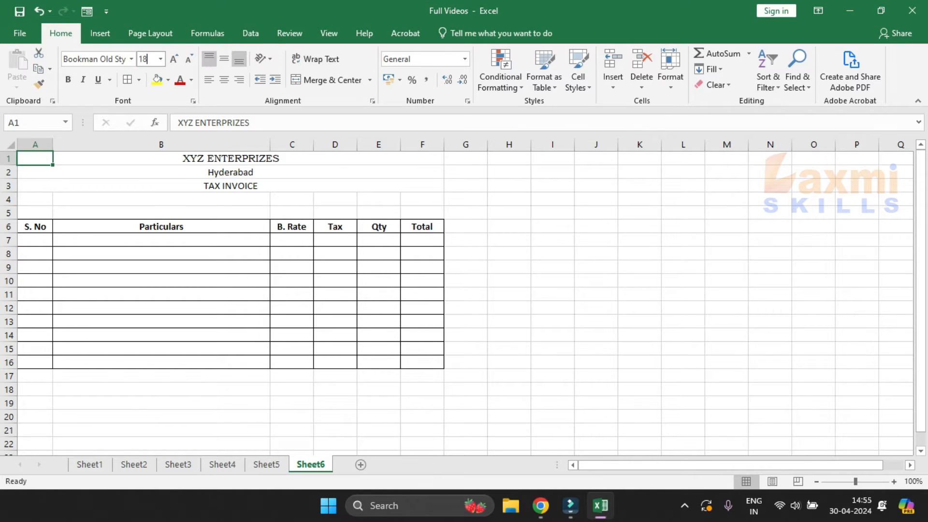
key("Return")
key("ctrl+b")
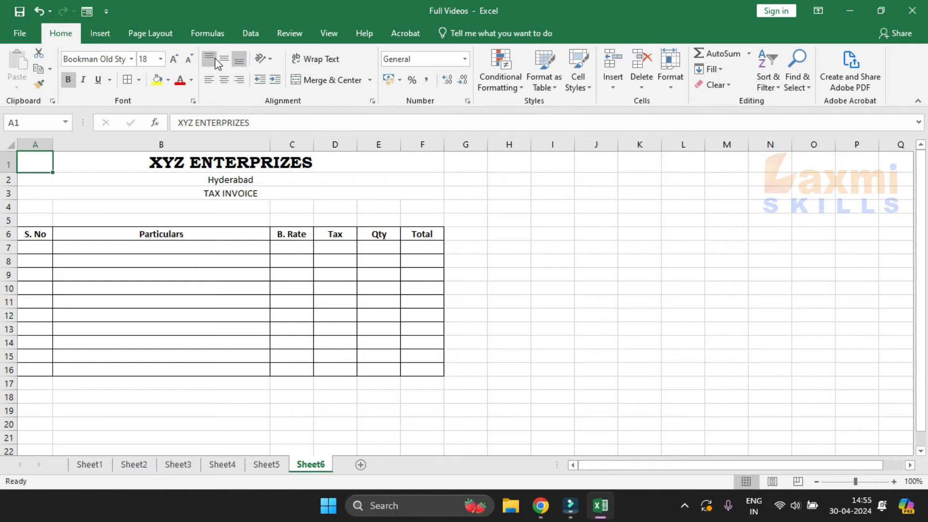
- Make the TAX INVOICE title in cell A3 bold and underlined
left_click(240, 194)
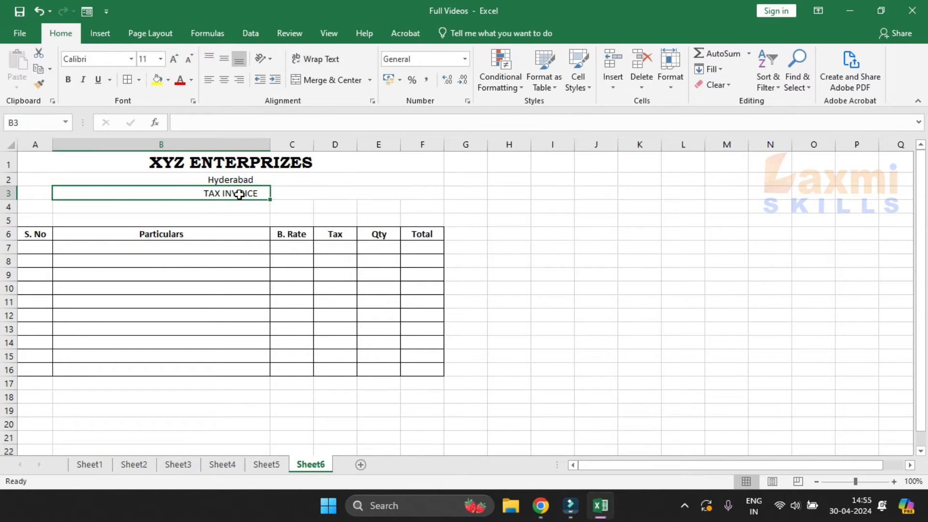
left_click(38, 192)
key("ctrl+b")
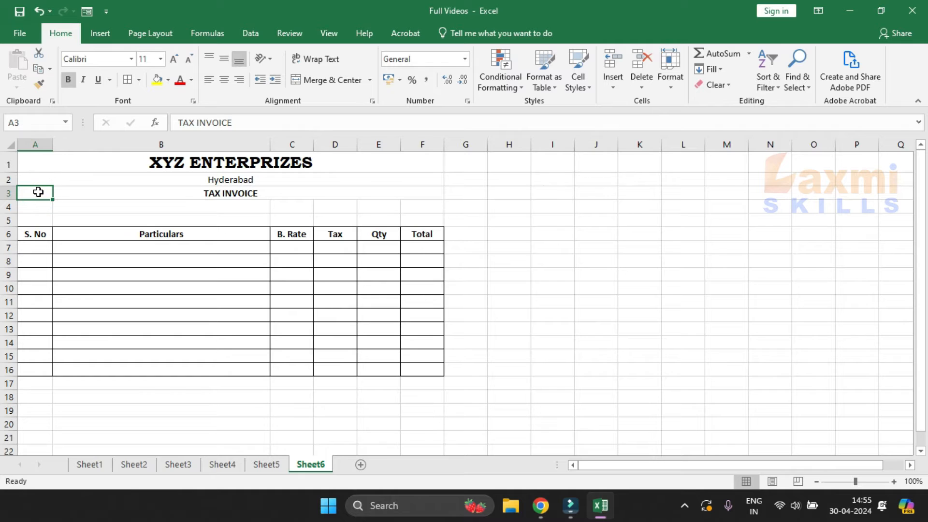
key("ctrl+u")
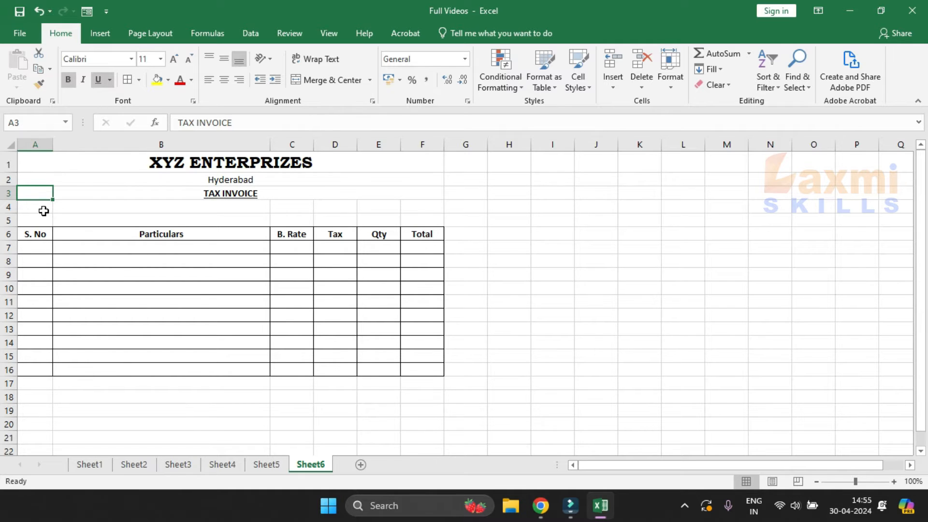
- Enter the label "Name:" in cell A4 and a right-aligned label "Date:" in cell D4
left_click(43, 210)
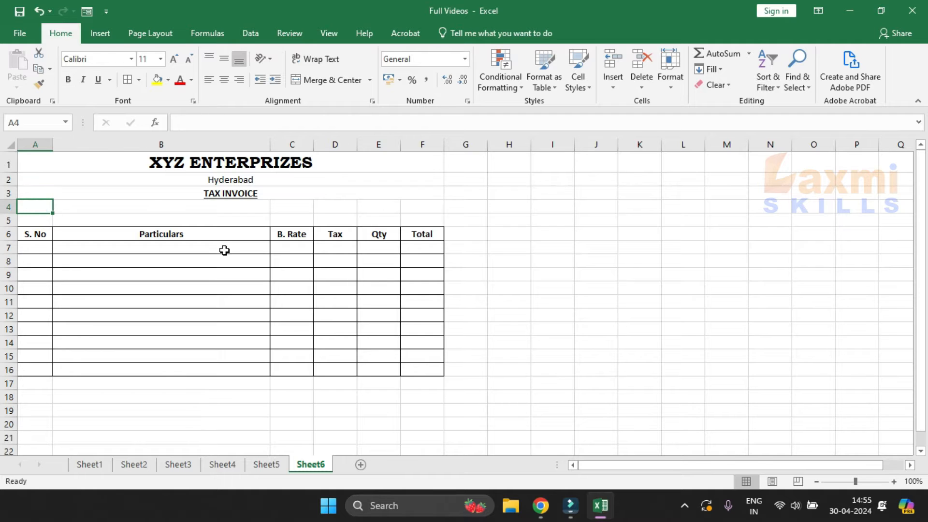
type("Name:")
key("Tab")
key("Tab")
key("Tab")
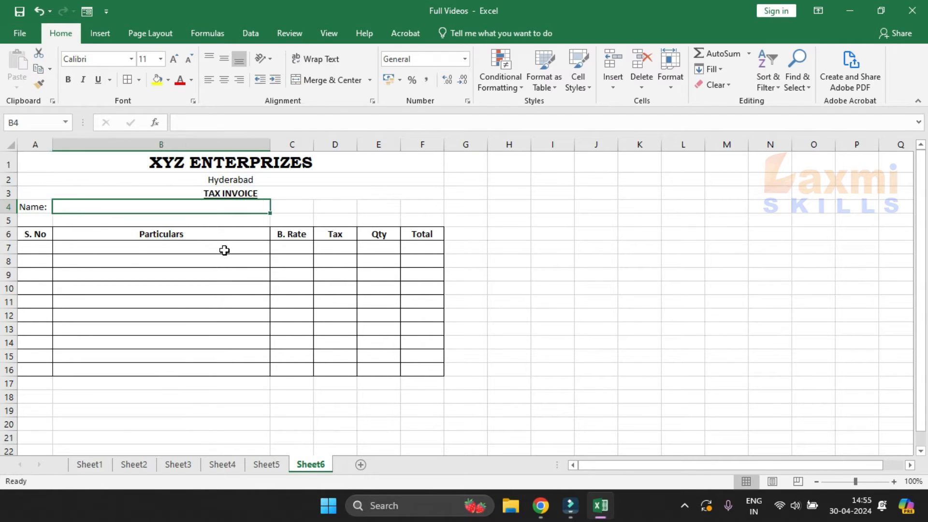
type("Date:")
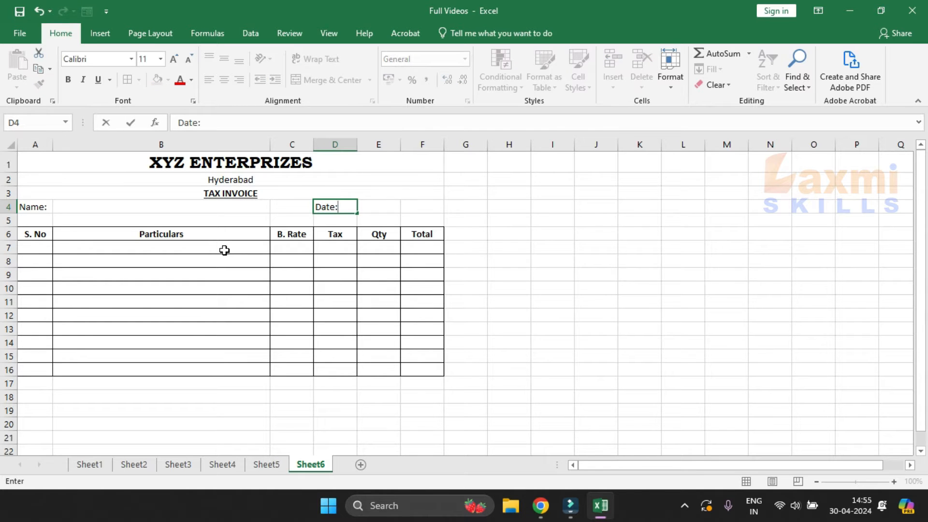
key("Tab")
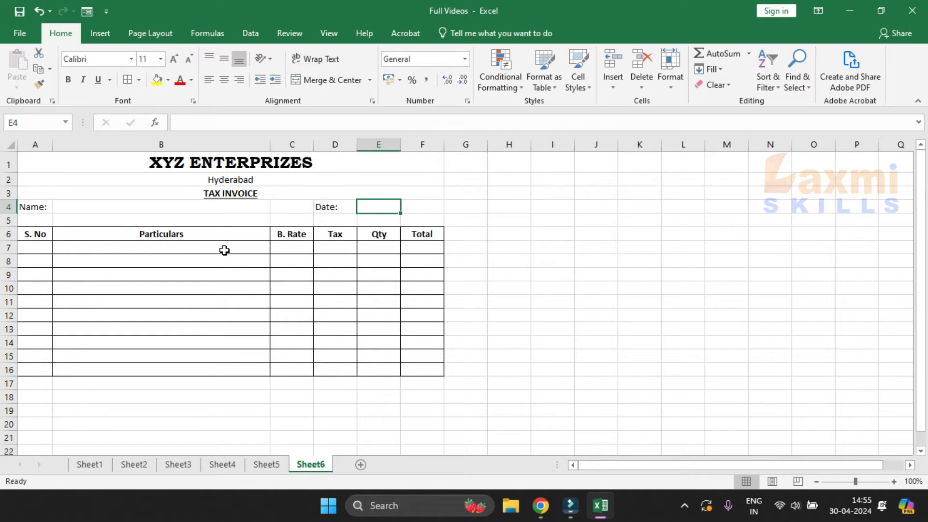
left_click(329, 207)
left_click(239, 79)
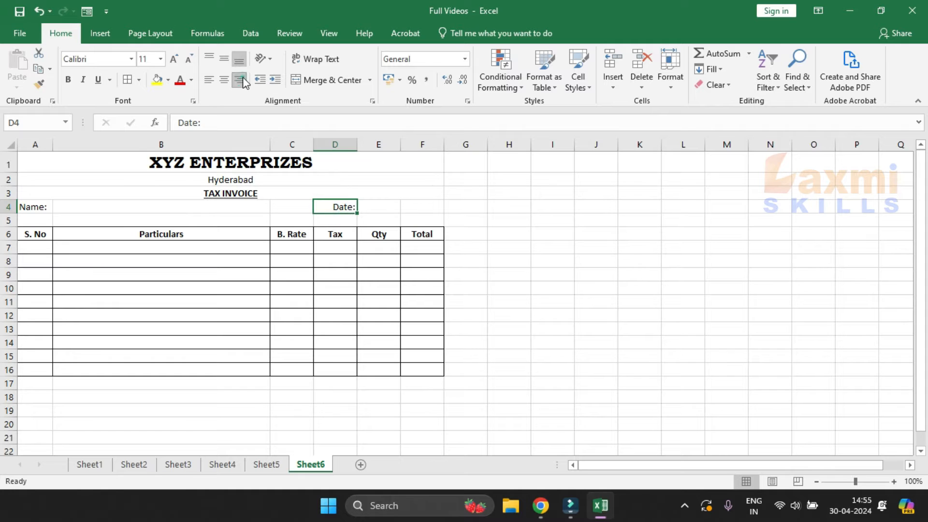
left_click(382, 208)
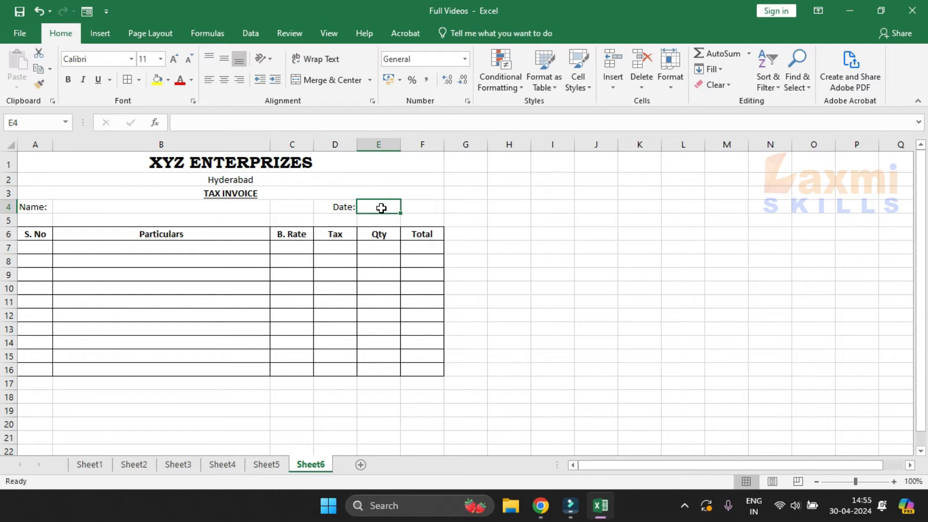
type("=")
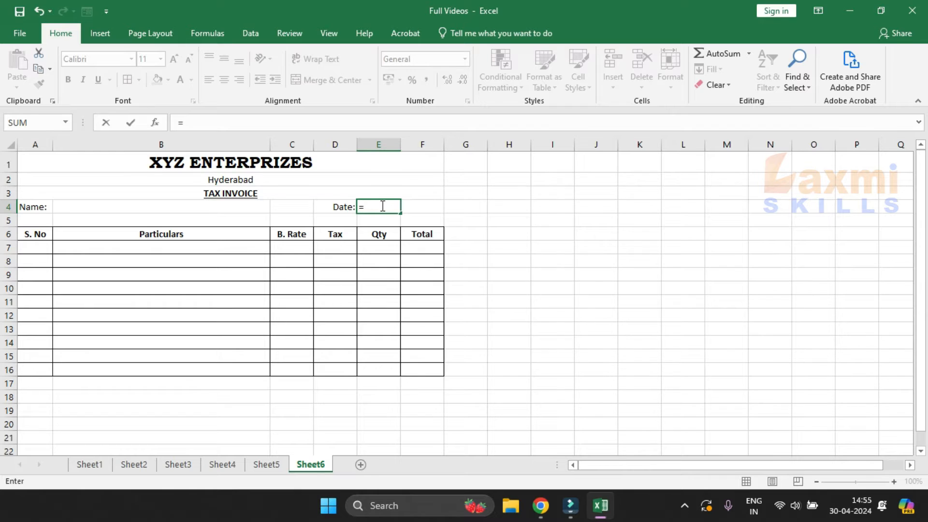
type("today(")
key("Escape")
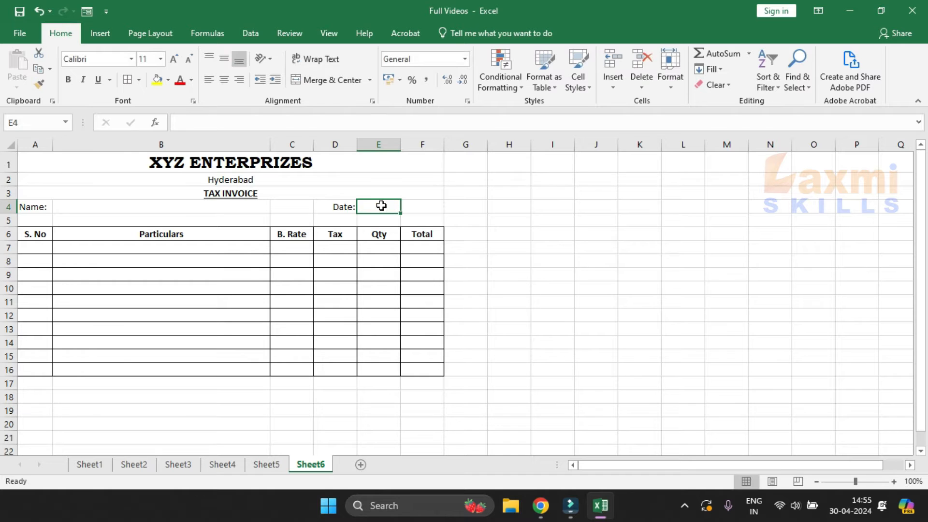
left_click(233, 207)
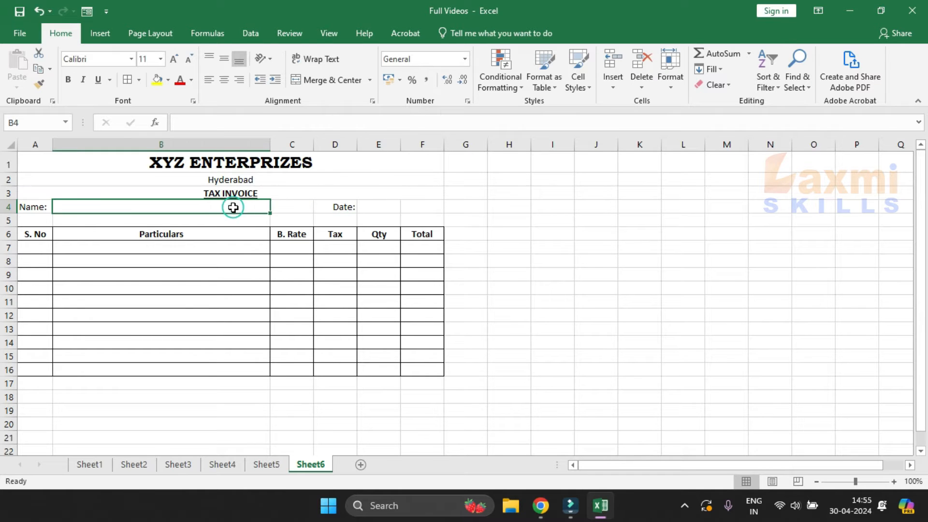
left_click(379, 207)
left_click(240, 211)
- Enter the formula =IF(B4="","",TODAY()) in cell E4 beside the Date label
left_click(379, 208)
type("=IF(")
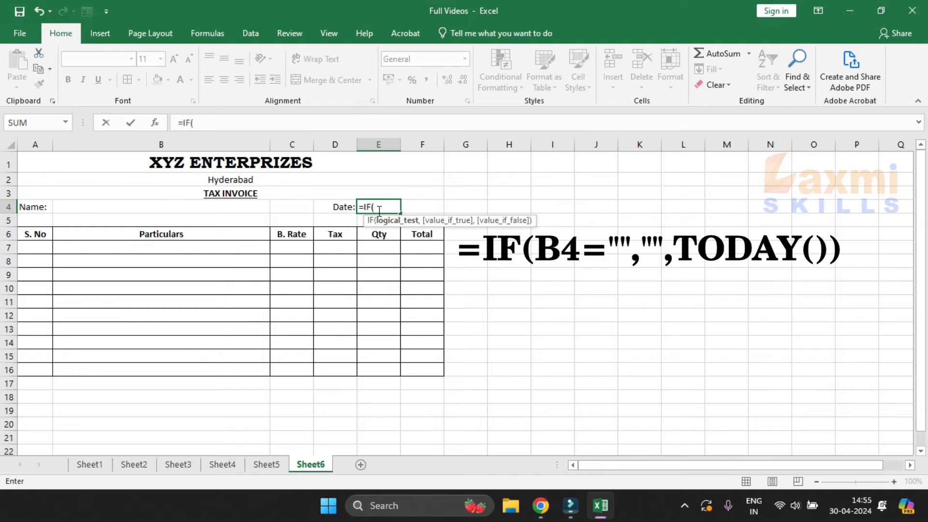
left_click(158, 207)
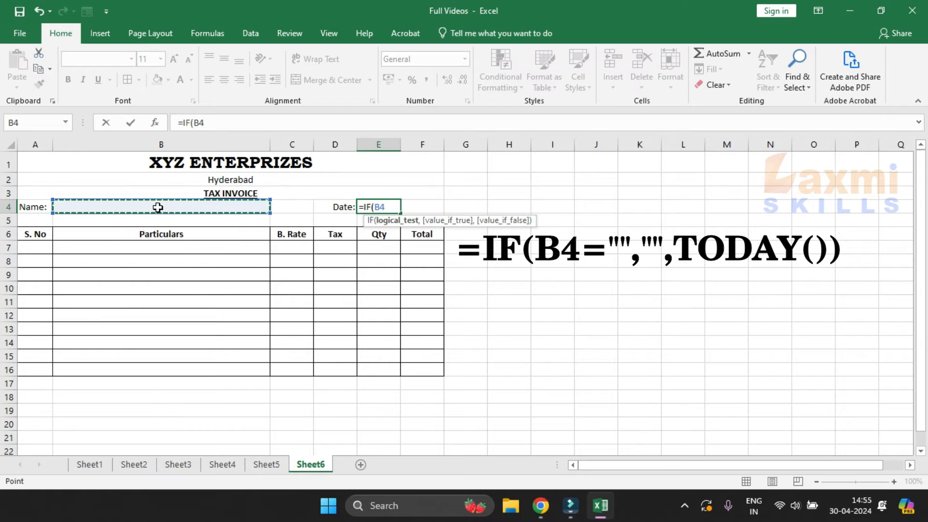
type("=")
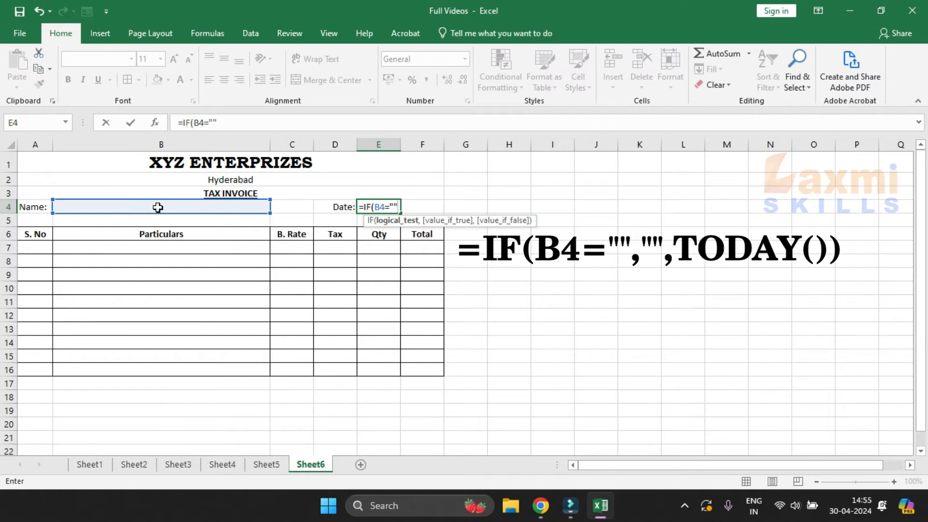
type("\"\",\"")
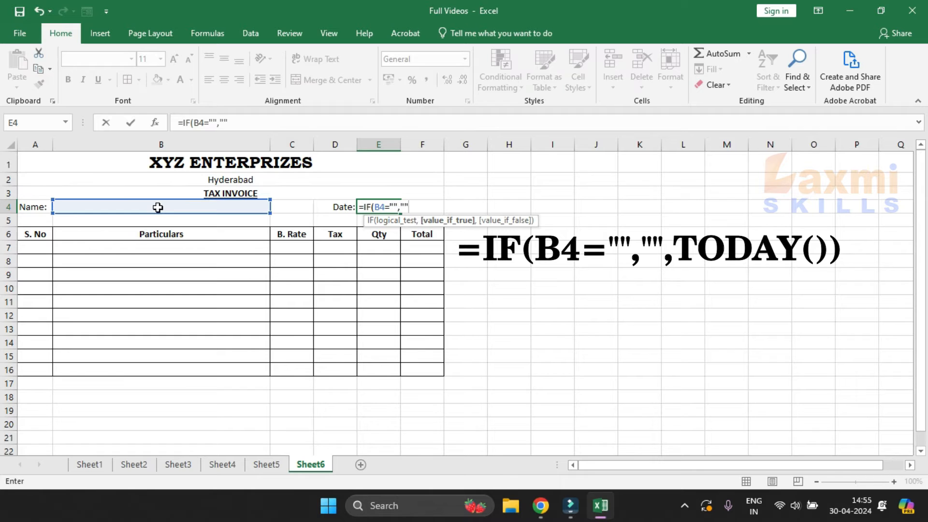
type("\",")
type("today")
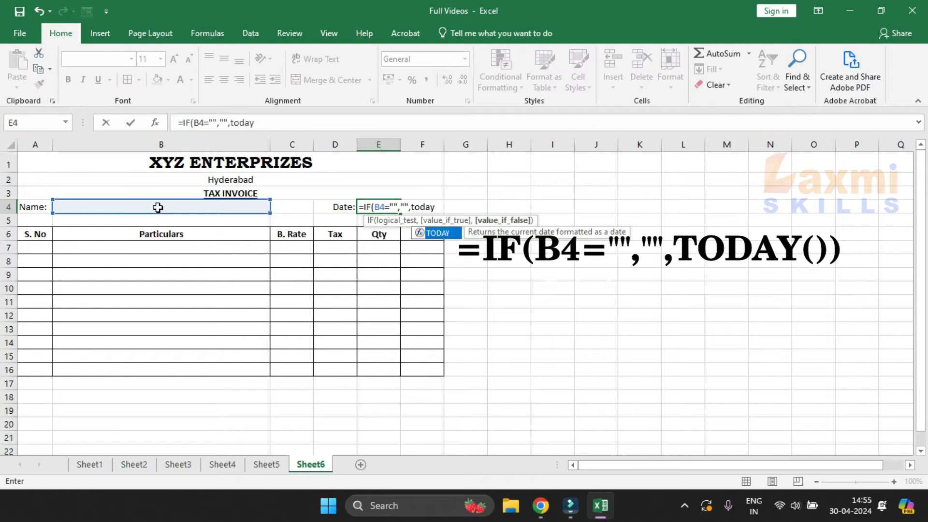
key("Tab")
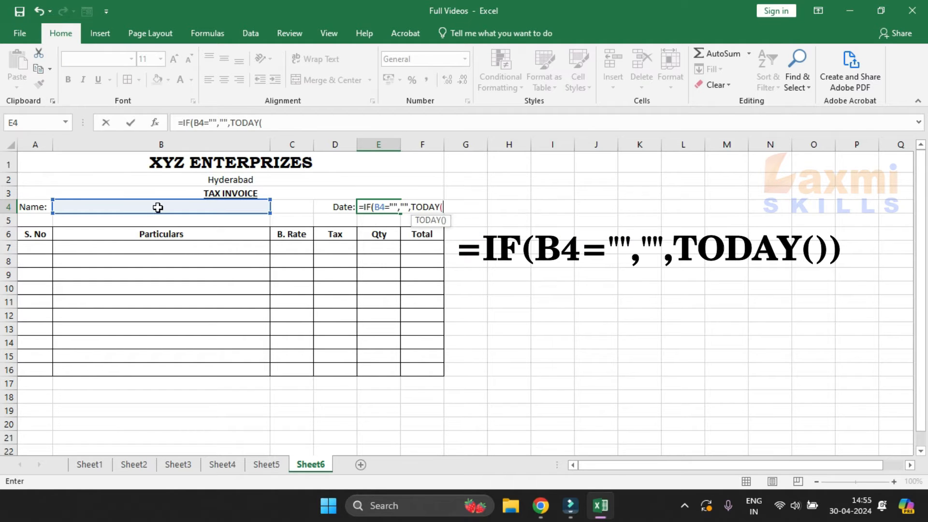
type("()")
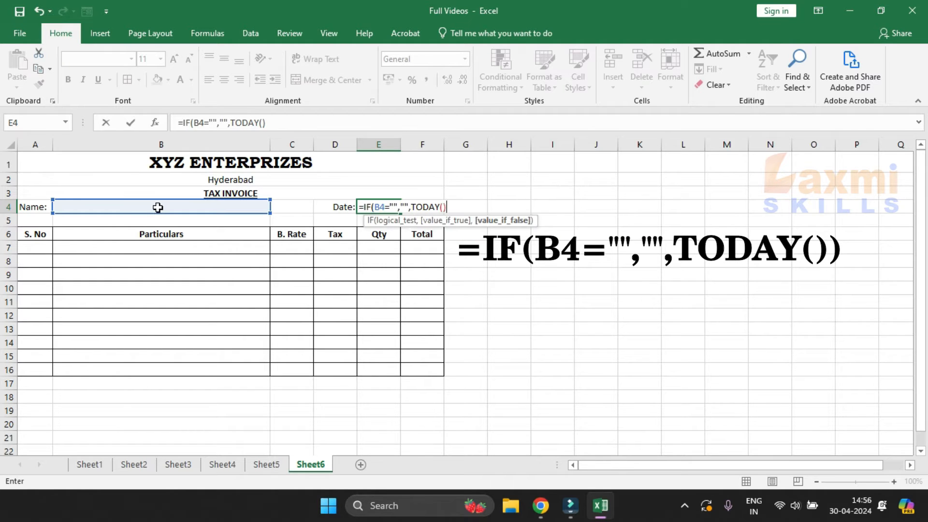
type(")")
key("Return")
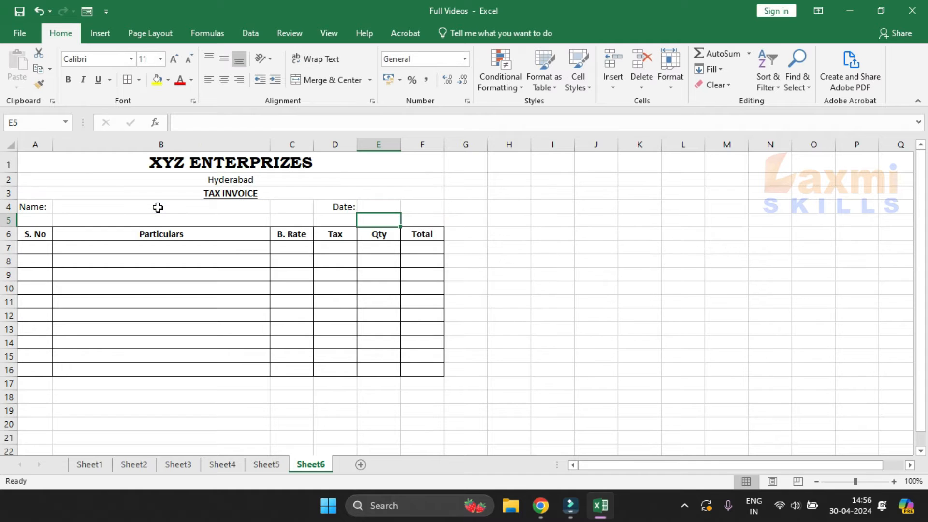
left_click(380, 207)
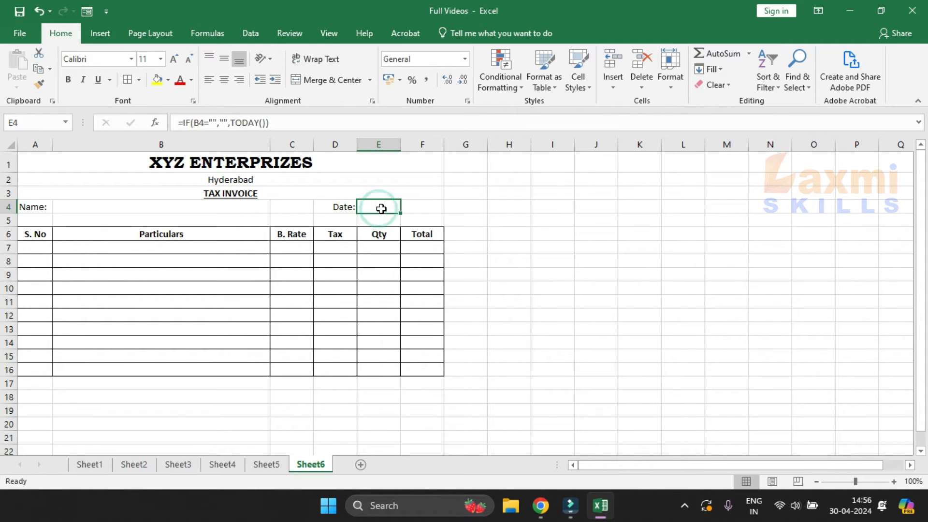
- Enter a customer's first name in cell B4 to test the date formula
left_click(195, 211)
type("rajesh")
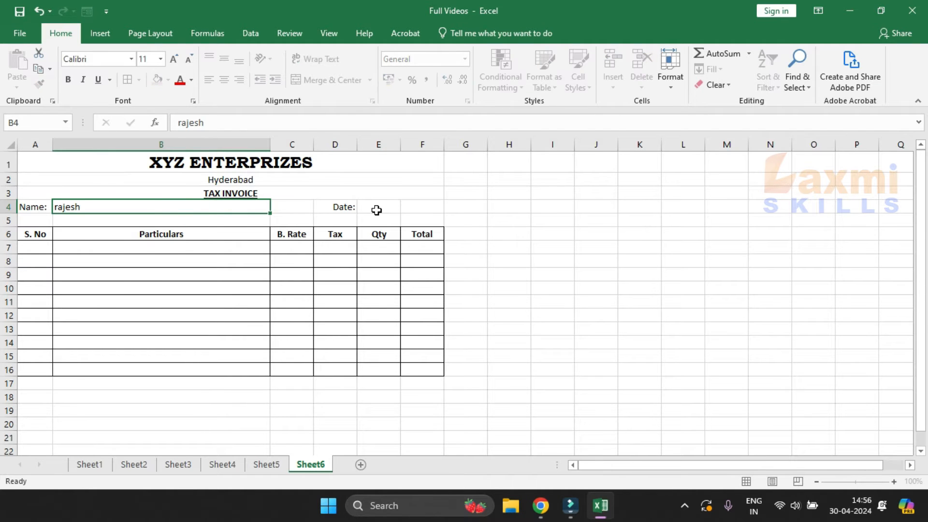
key("Tab")
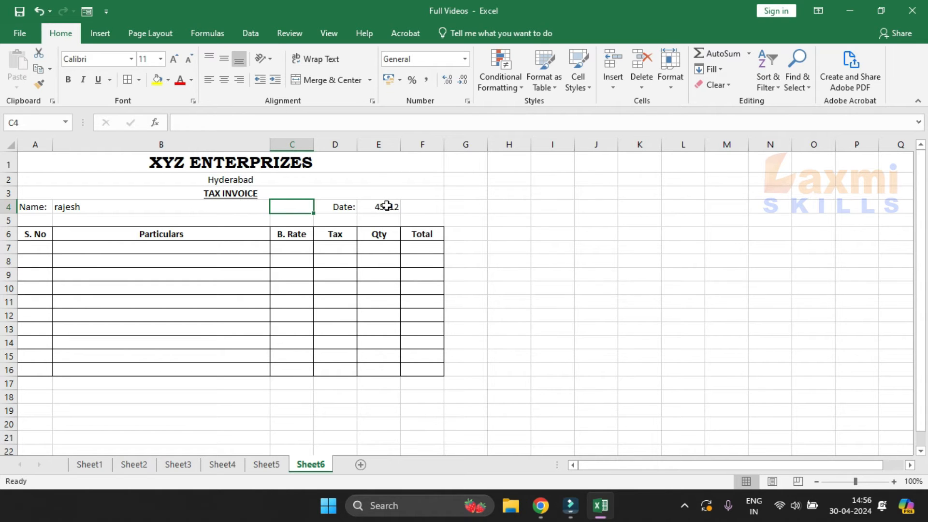
- Format the date cell E4 as Short Date
left_click(387, 206)
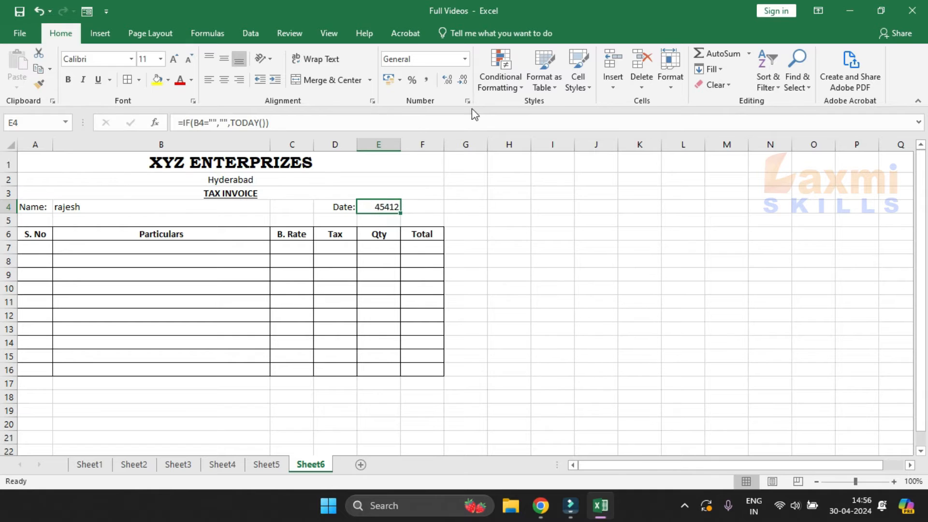
left_click(465, 59)
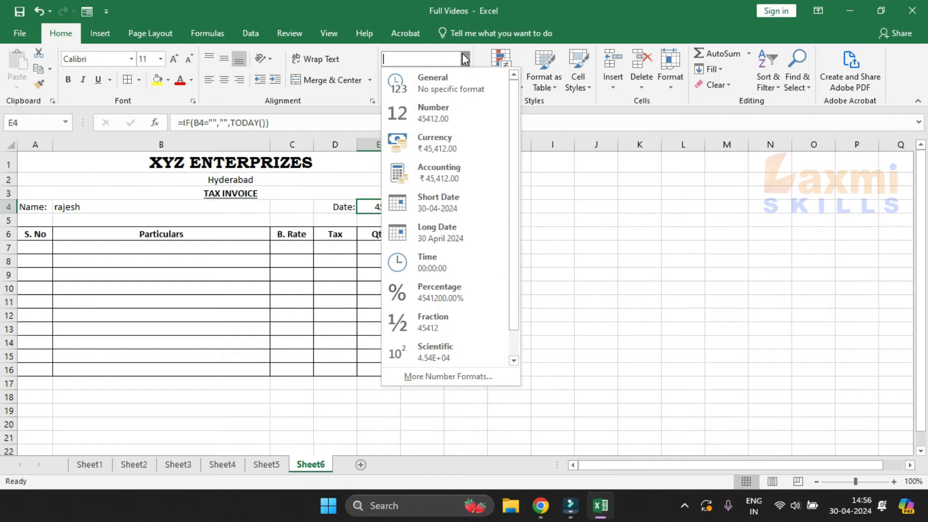
left_click(456, 207)
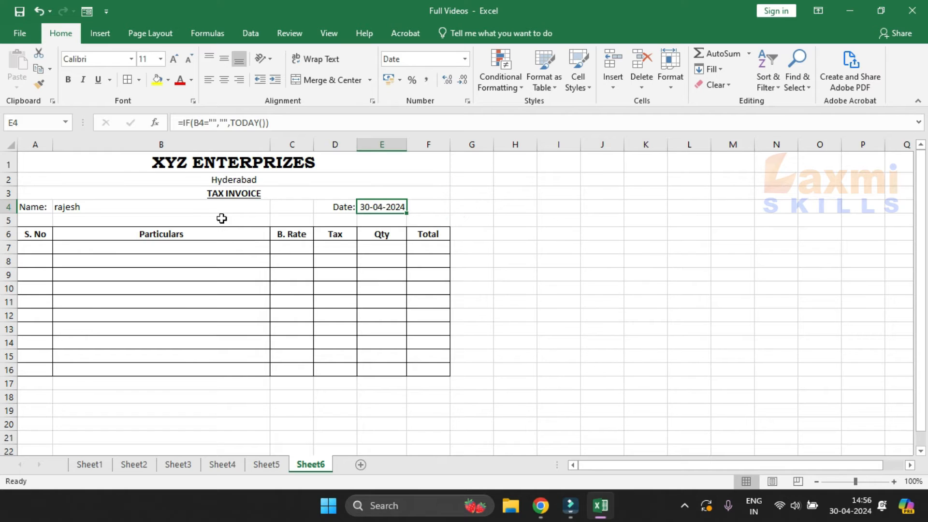
- Clear the customer name in cell B4 and enter a different customer's first name to retest the automatic date
left_click(188, 203)
key("Delete")
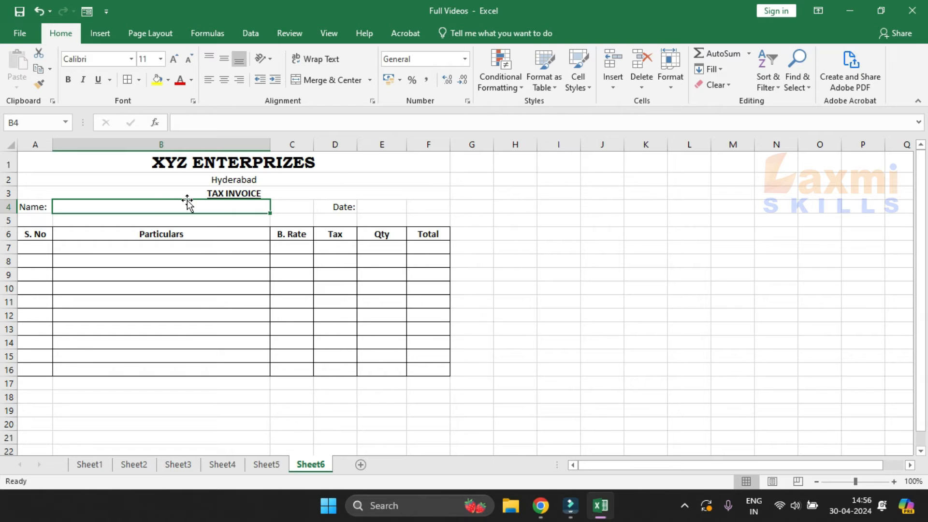
type("Ganesh")
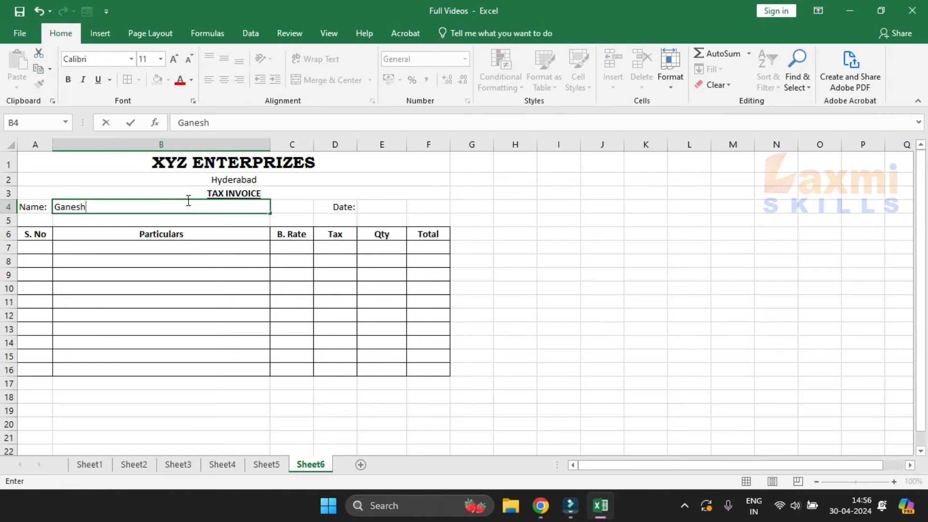
key("Return")
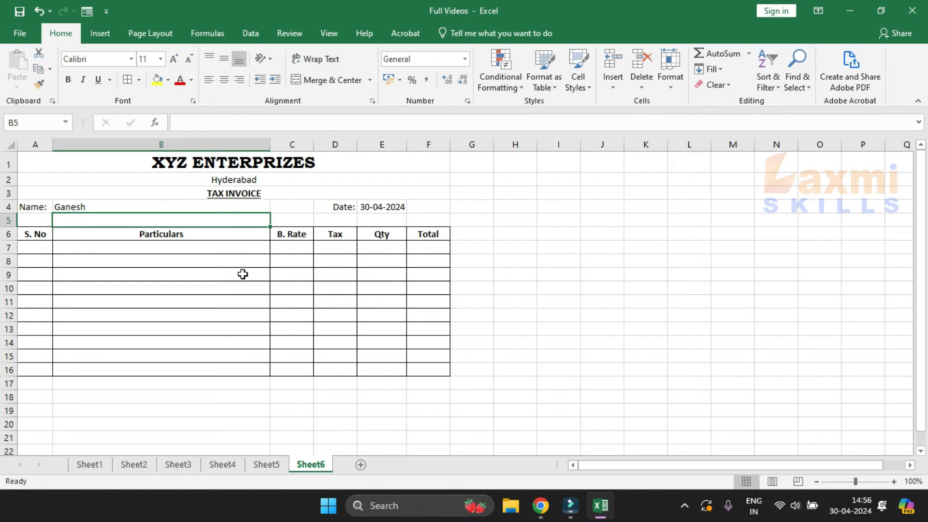
- Fill row 7 with serial number 1, the item Monitor, a base rate of 3785 and 18% tax
left_click(25, 252)
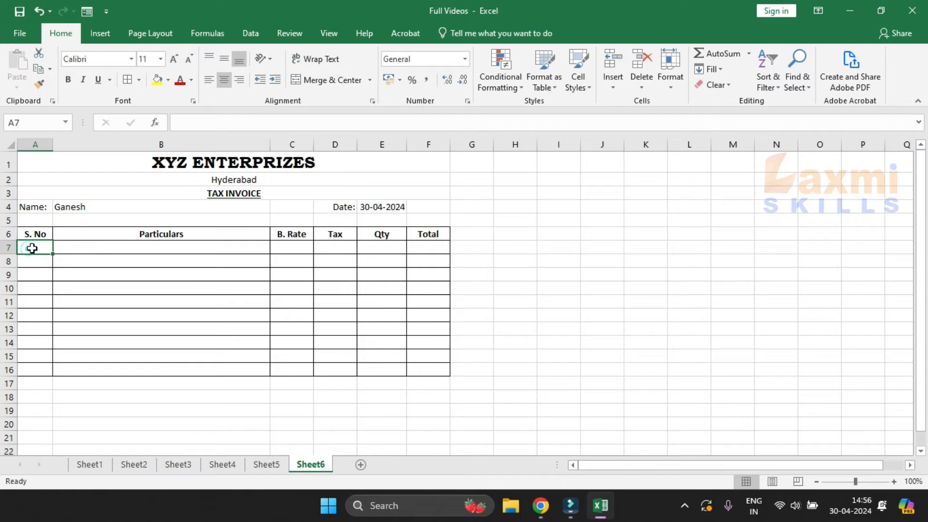
type("1")
key("Return")
left_click(109, 249)
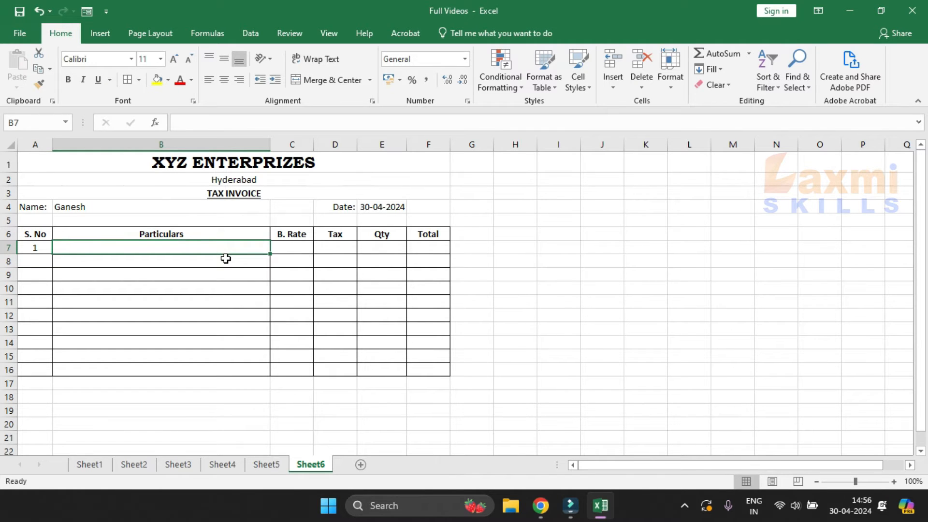
type("Monitor")
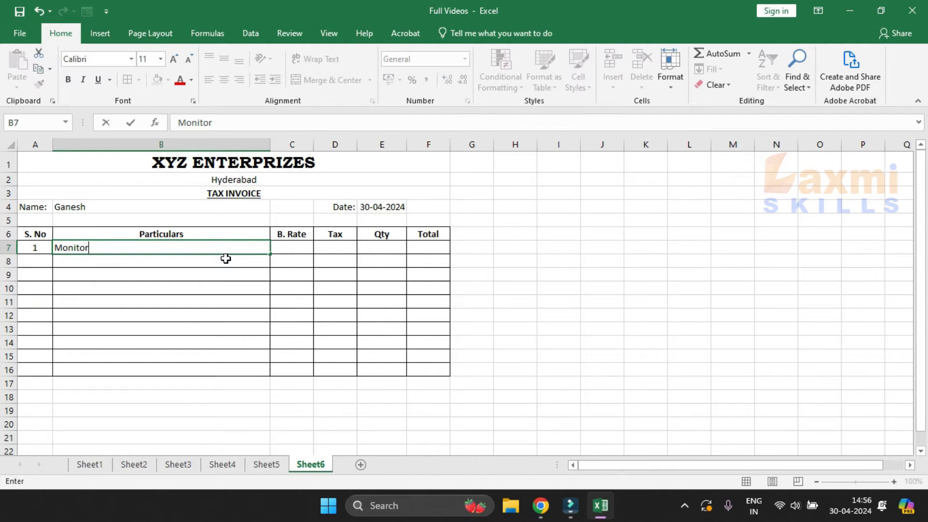
key("Tab")
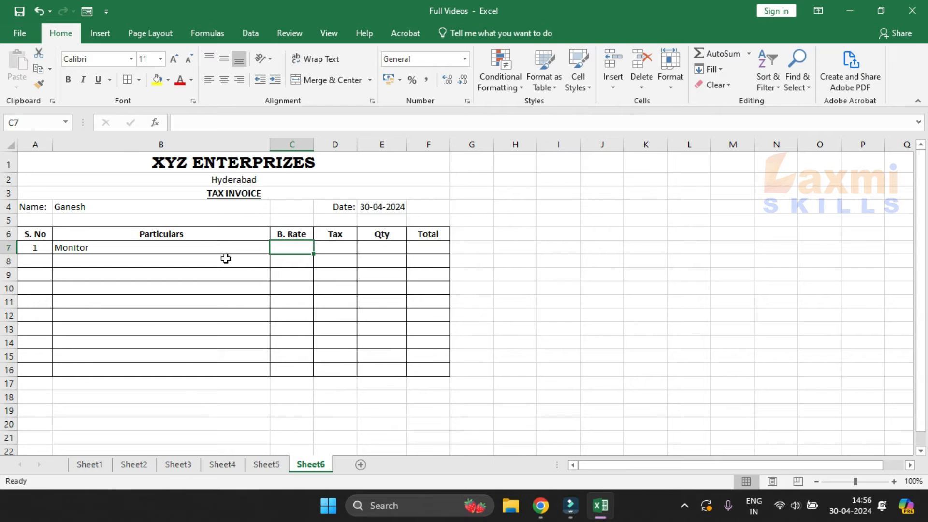
type("3785")
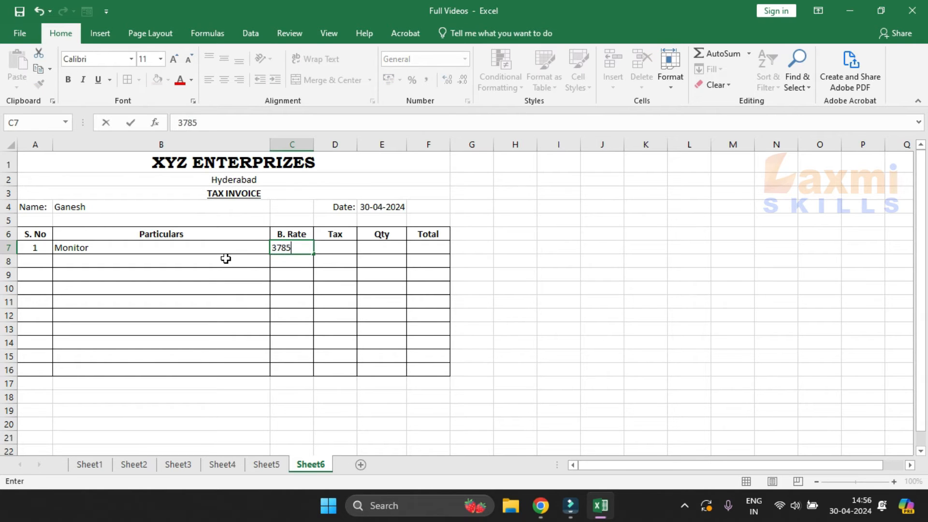
key("Tab")
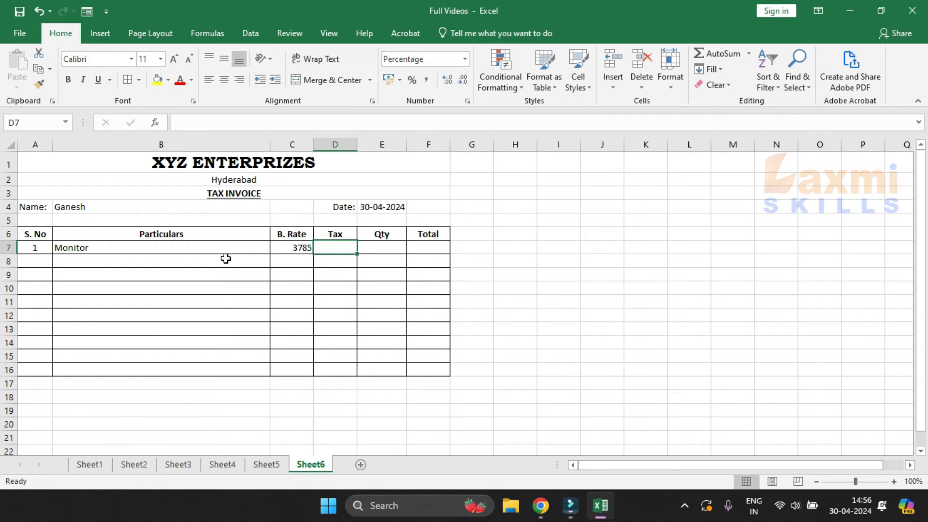
type("18")
key("Tab")
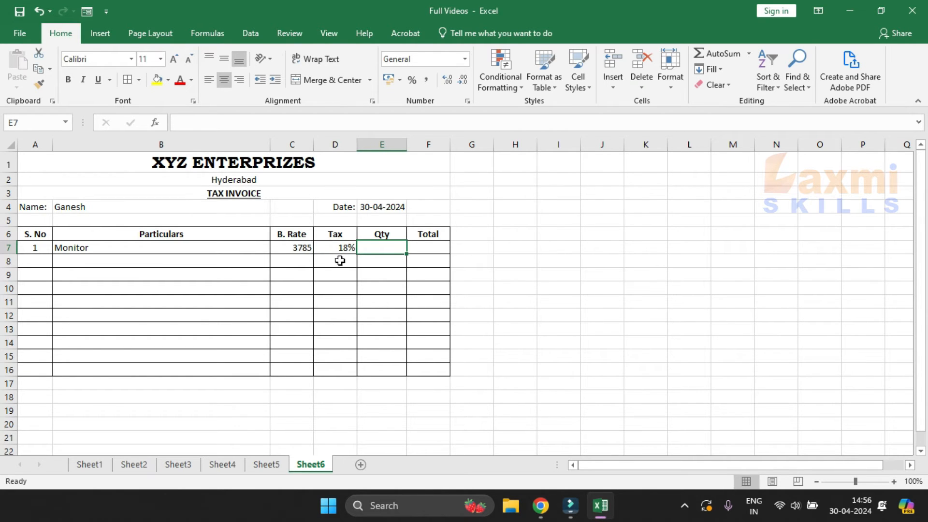
- Show the Tax cells D7:D16 with two decimal places and centre them
left_click_drag(333, 246, 338, 373)
left_click(445, 80)
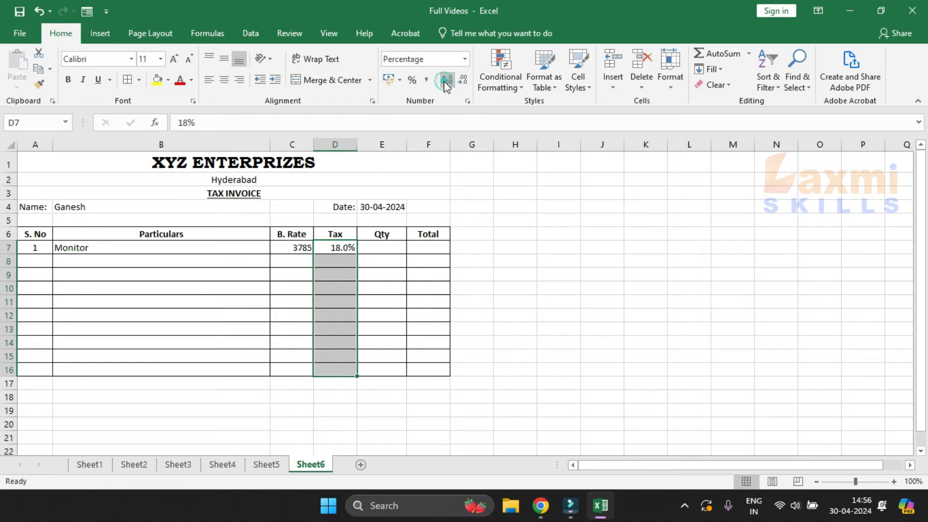
left_click(445, 80)
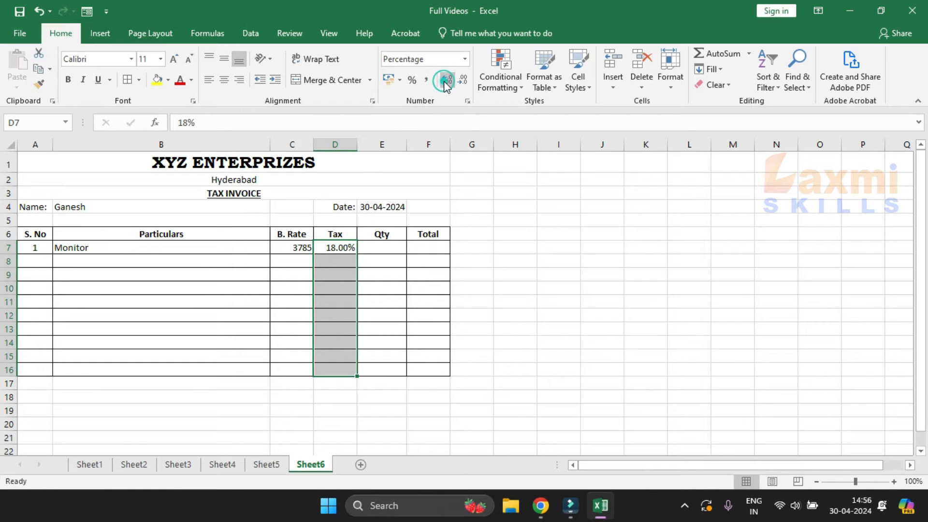
left_click(224, 82)
- Enter a quantity of 1 for the Monitor in cell E7
left_click(381, 247)
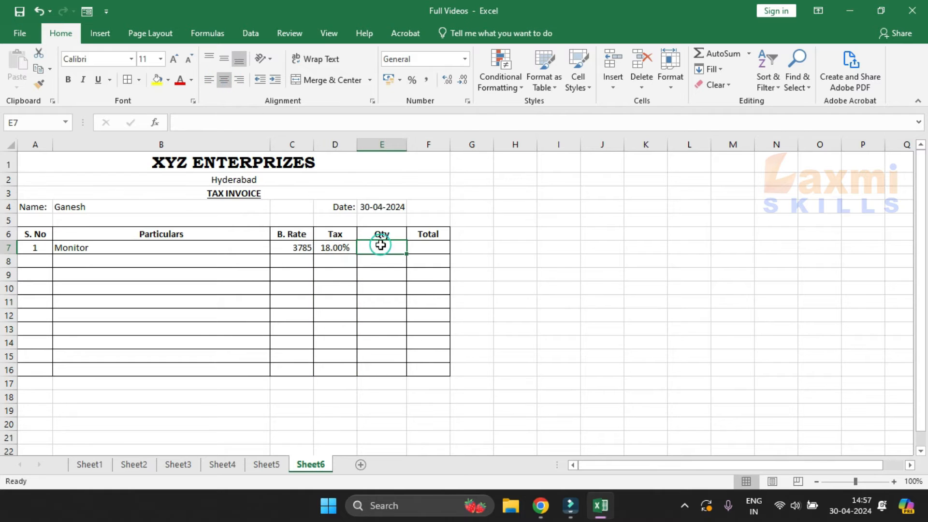
type("1")
key("Tab")
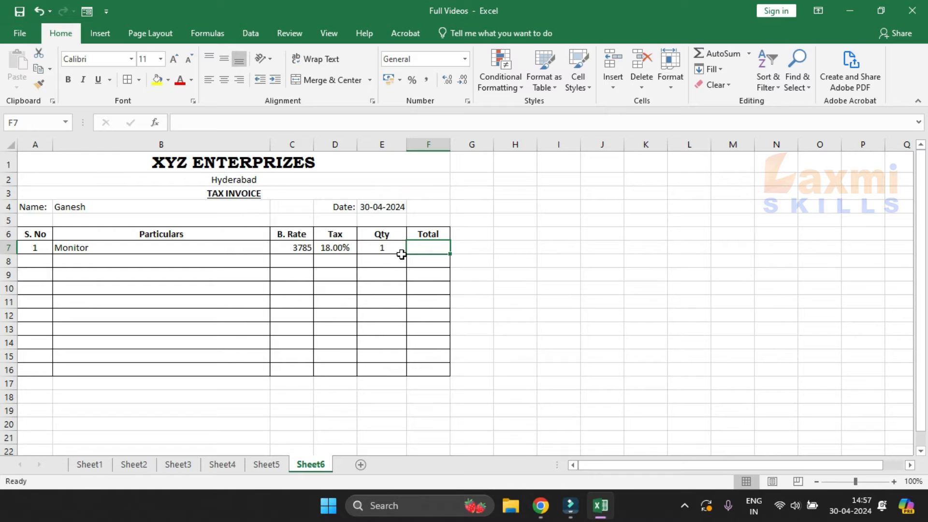
- Enter the total formula =(C7+(C7*D7)*E7) in cell F7
left_click(305, 248)
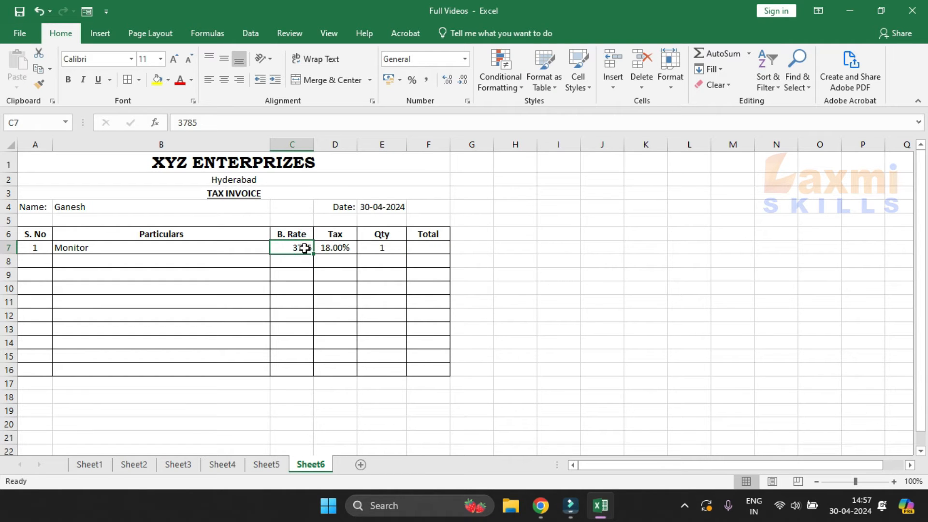
left_click(344, 248)
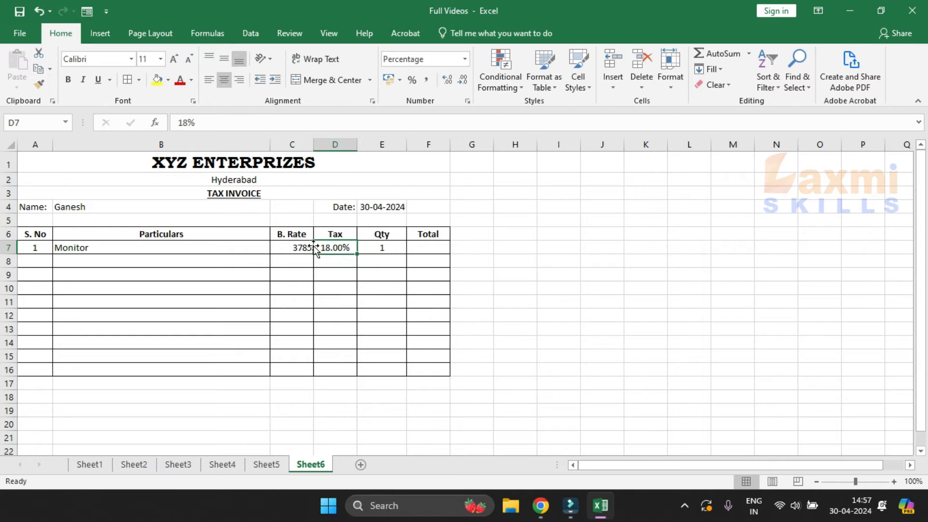
left_click(431, 255)
type("=")
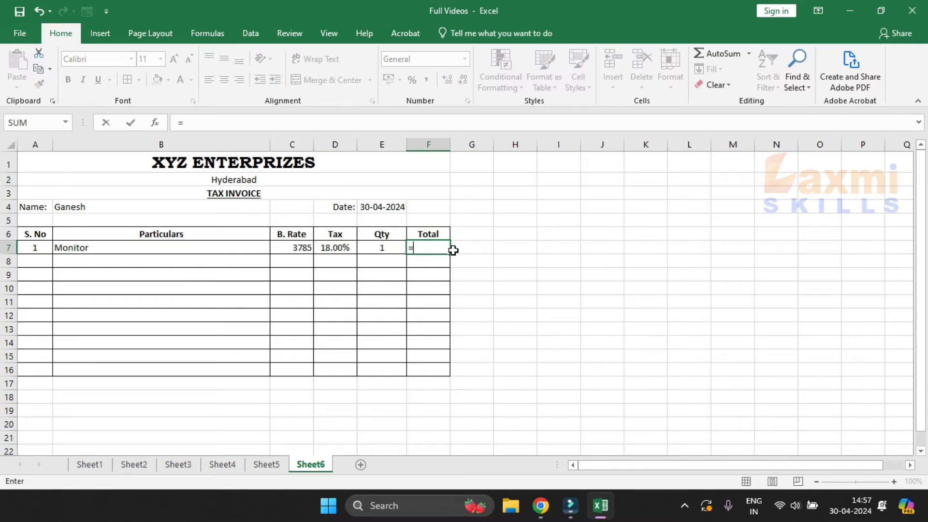
left_click(302, 248)
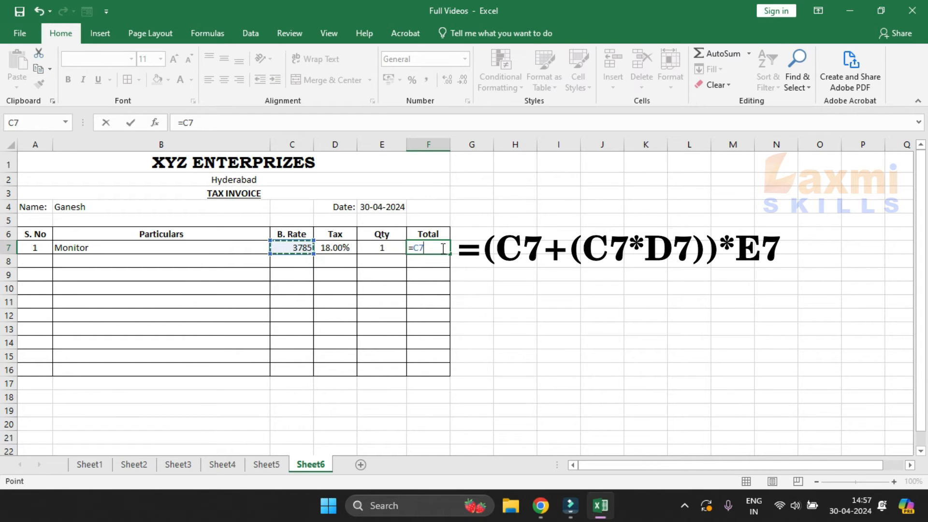
type("+(")
left_click(295, 247)
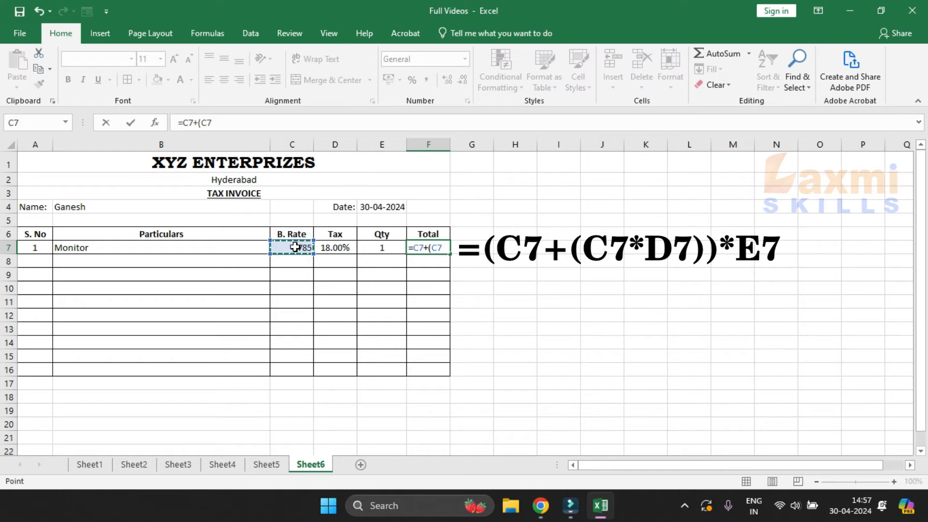
type("*")
left_click(336, 247)
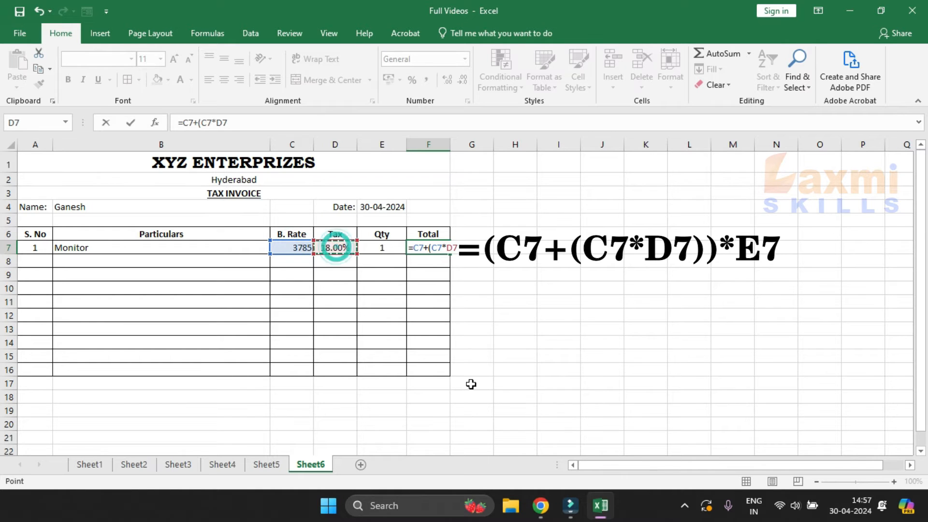
type(")")
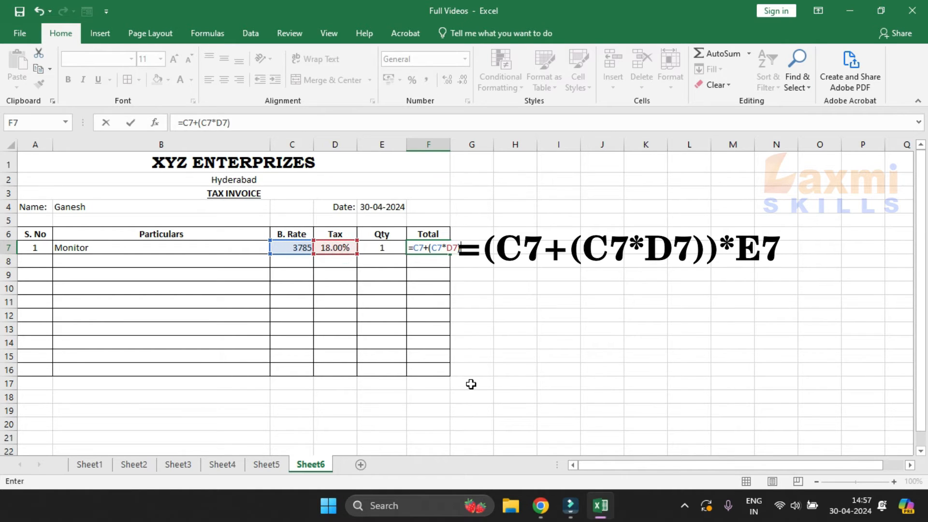
left_click(413, 248)
type("(")
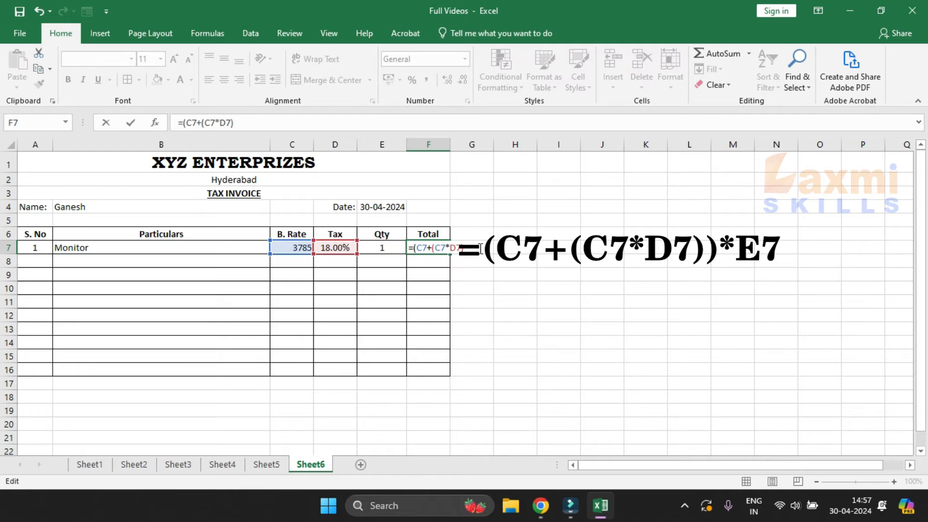
left_click(385, 246)
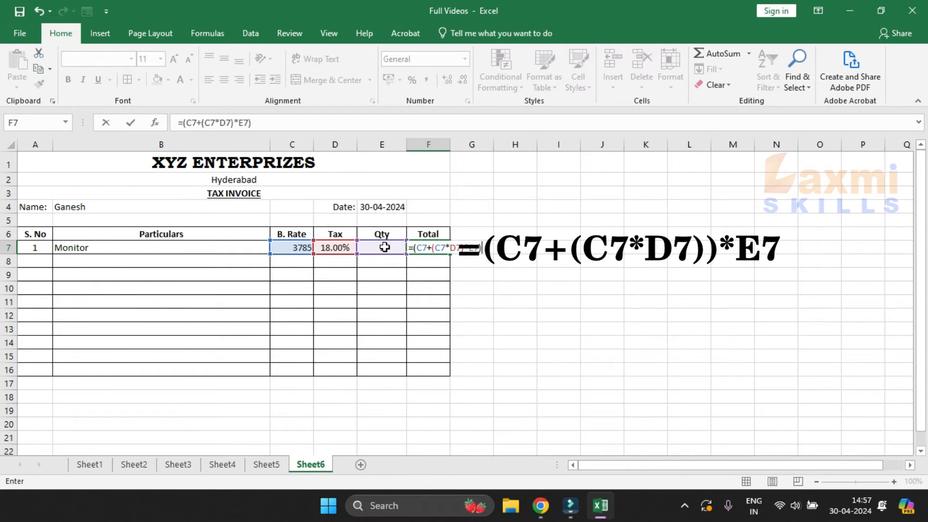
key("Return")
- Show the total in F7 with two decimal places and fill its formula down to F16
left_click(428, 247)
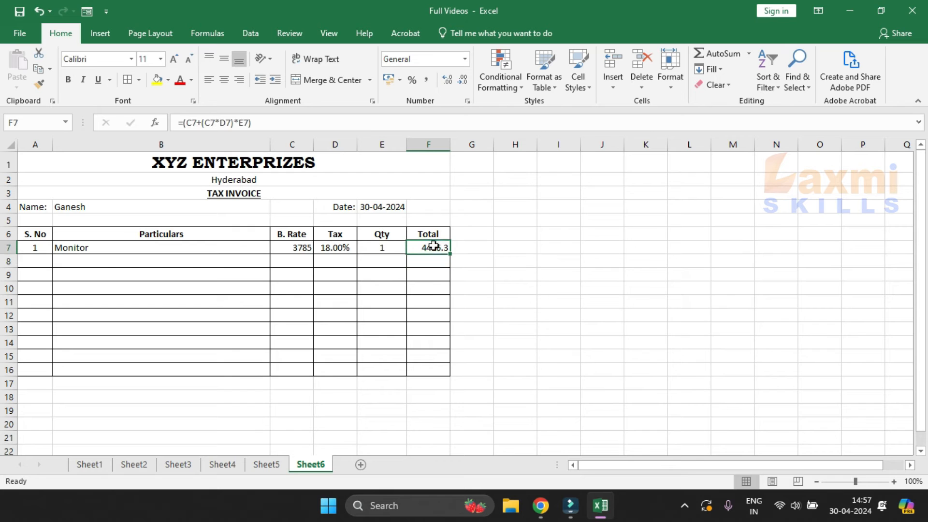
left_click(445, 80)
left_click_drag(450, 254, 449, 376)
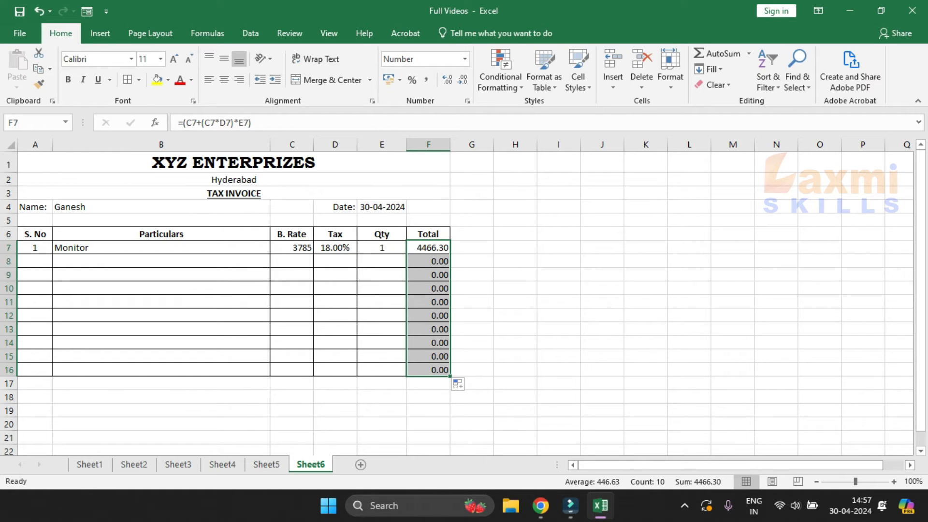
- Enter serial number 2, the item Books and a base rate of 32 in row 8
left_click(36, 261)
type("2")
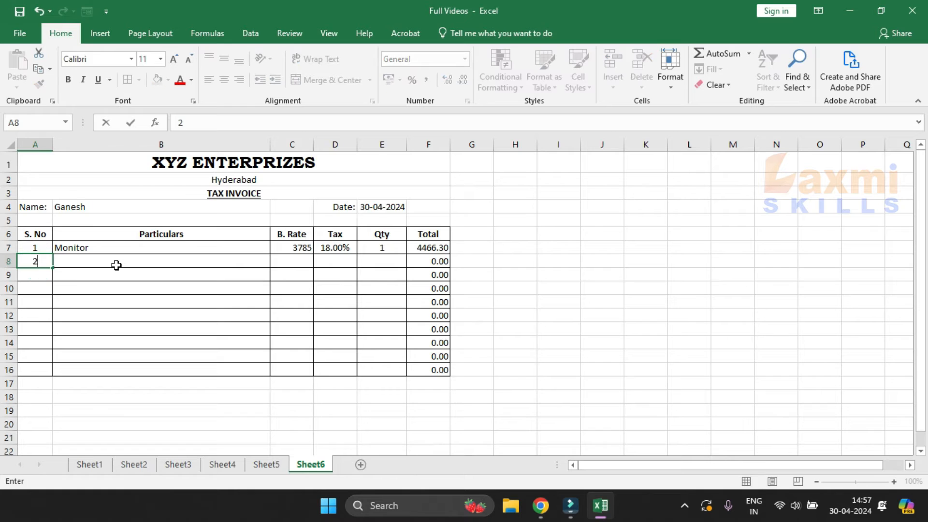
left_click(116, 266)
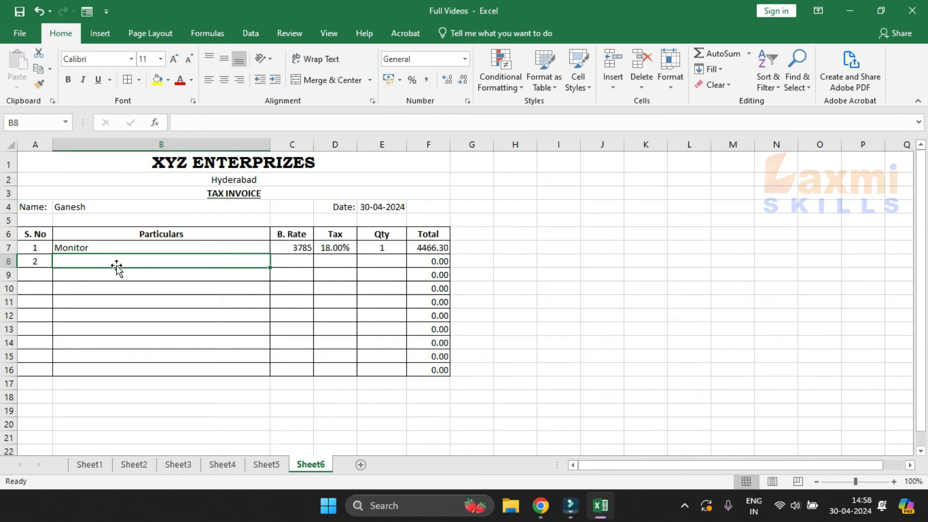
type("Books")
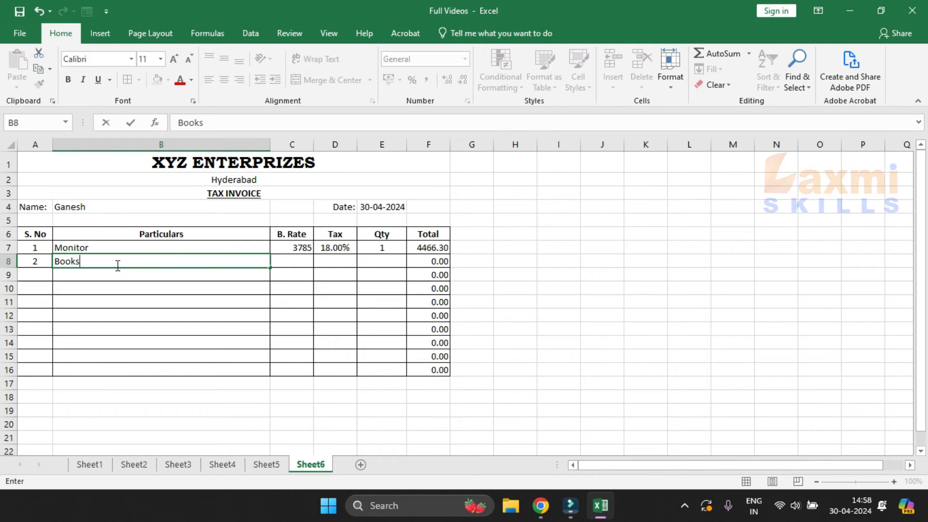
key("Tab")
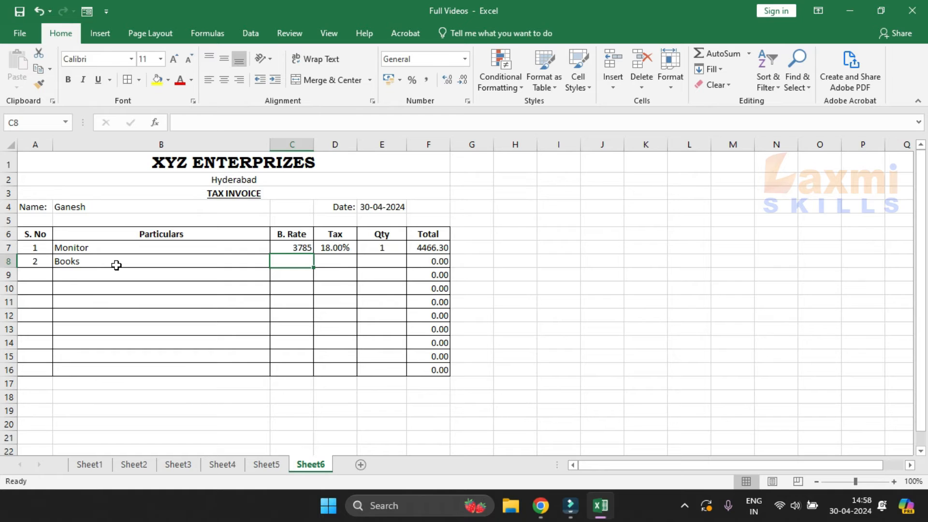
type("12")
key("Tab")
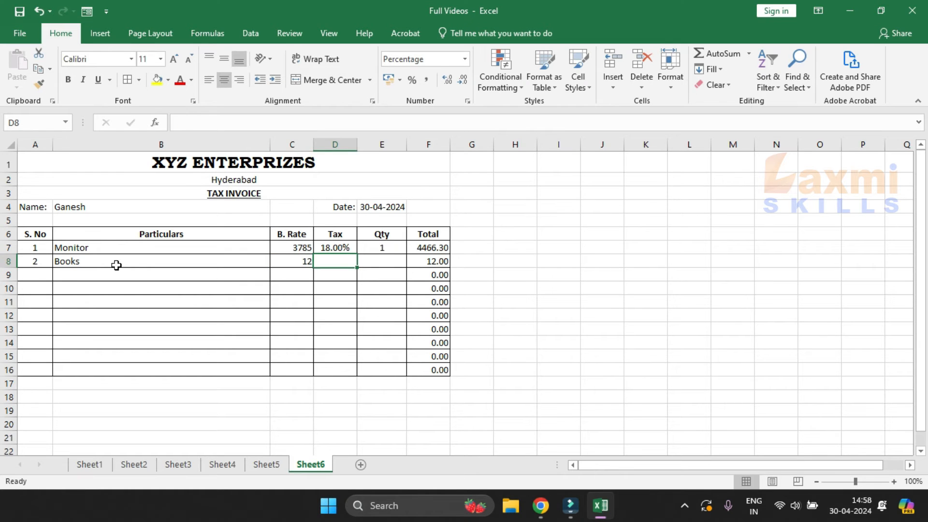
key("shift+Tab")
type("32")
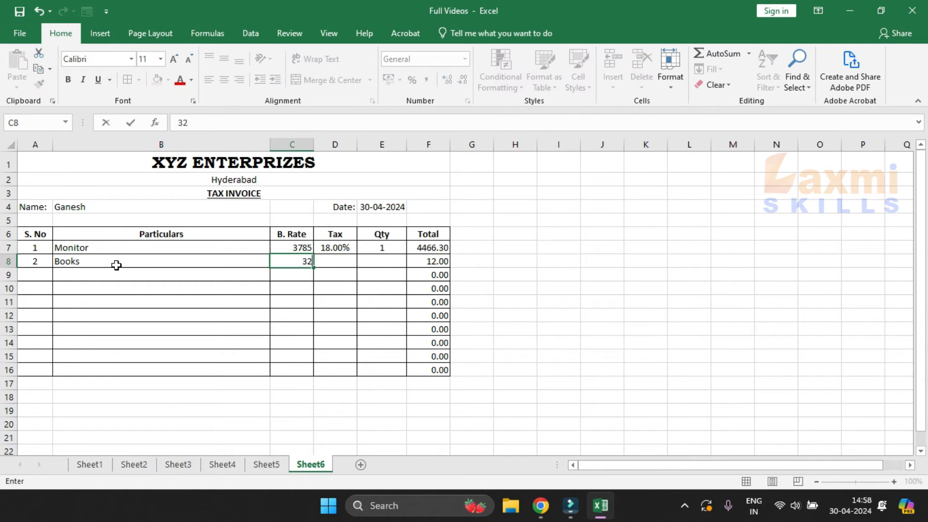
key("Tab")
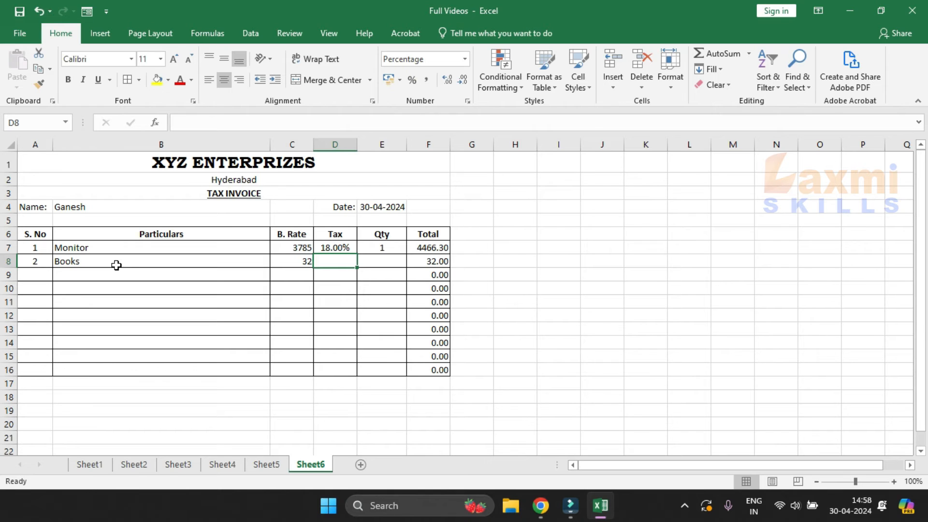
- Enter a tax of 6% and a quantity of 10 for the Books row in D8 and E8
type("6")
key("Tab")
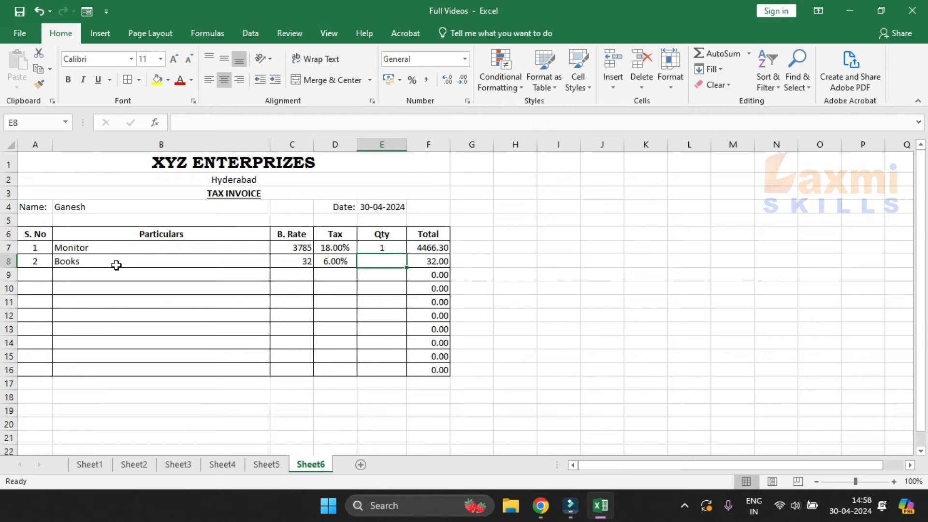
type("10")
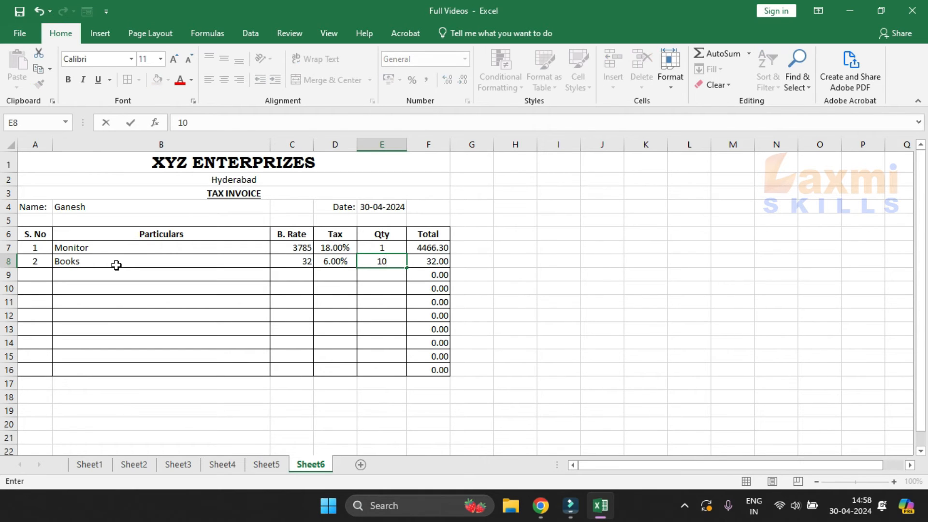
key("Tab")
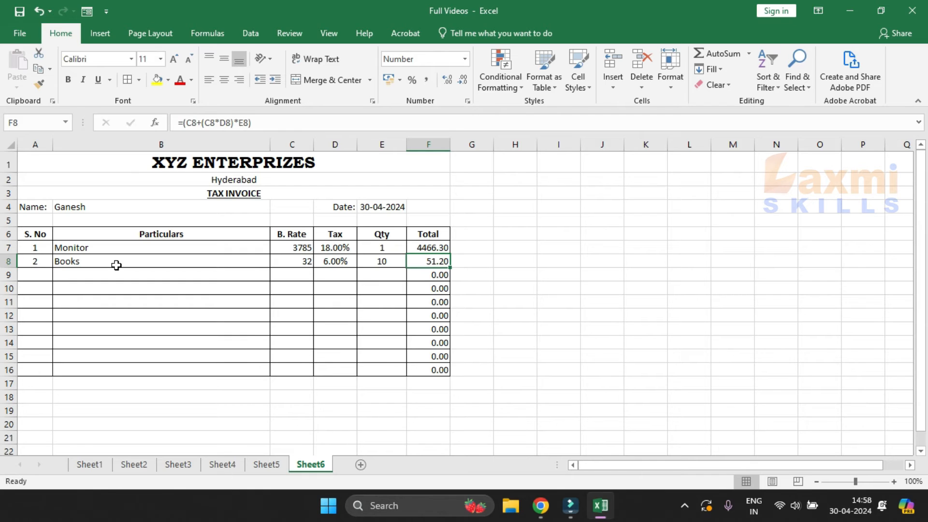
- Correct the Monitor total formula in F7 to =(C7+(C7*D7))*E7
left_click(435, 261)
left_click(425, 246)
left_click(283, 128)
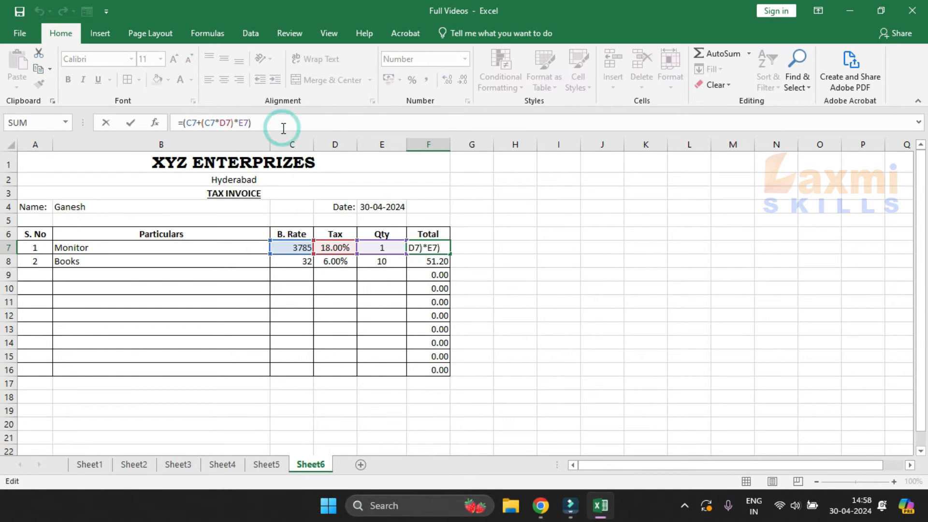
key("BackSpace")
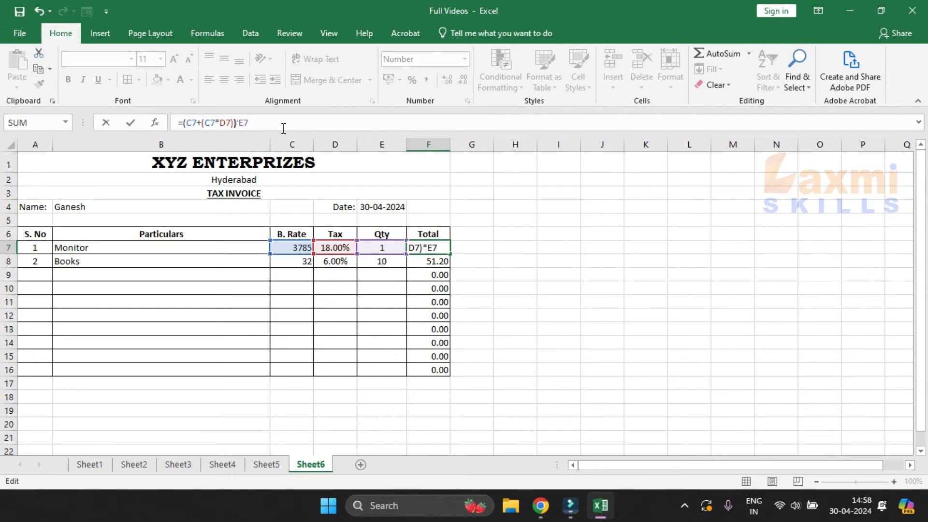
key("Return")
- Fill the corrected total formula from F7 down to F16
left_click(444, 247)
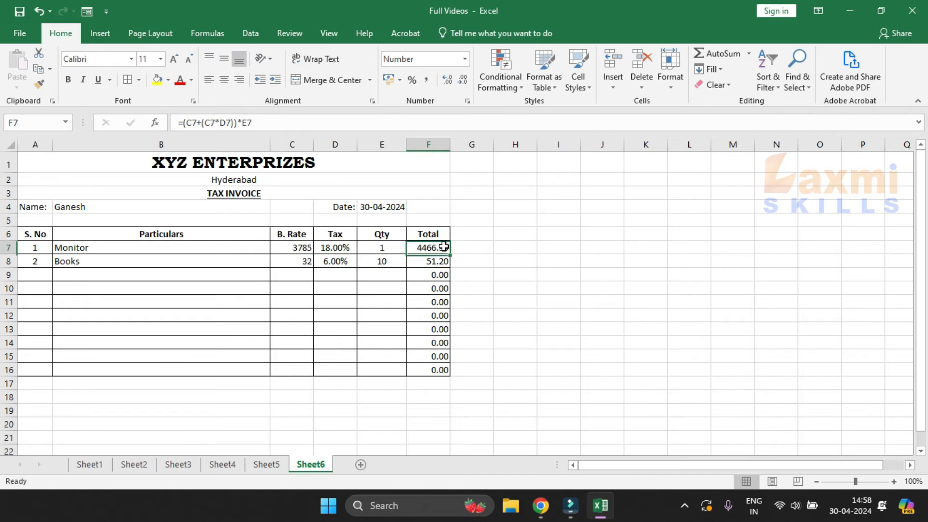
left_click_drag(450, 254, 450, 377)
left_click(443, 261)
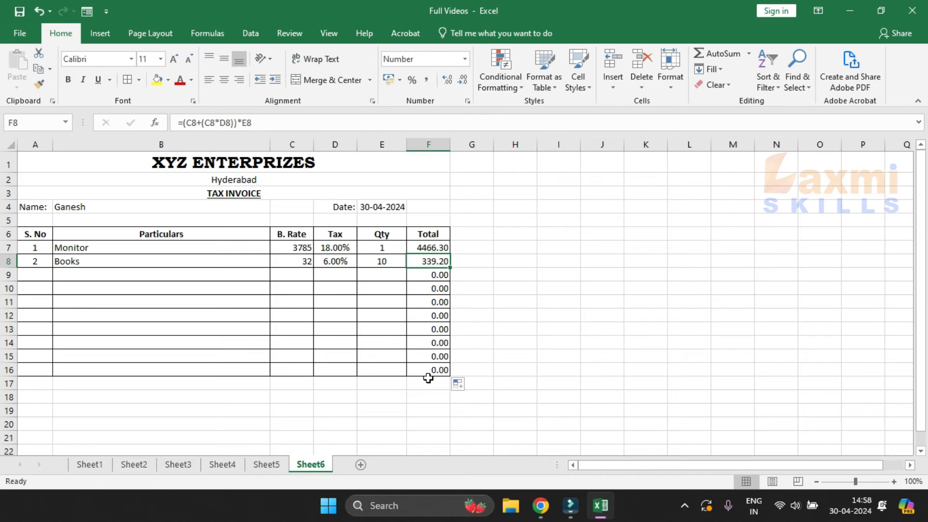
left_click(389, 387)
key("Left")
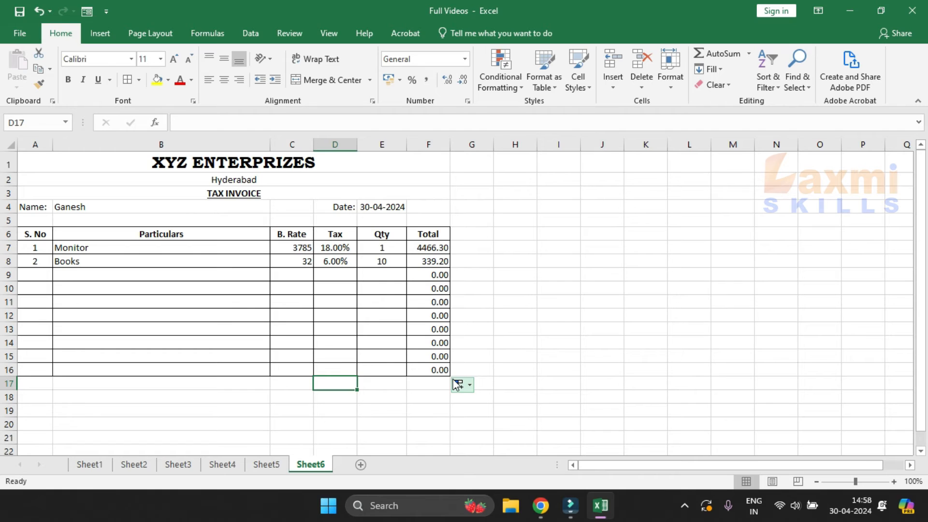
key("shift+Right")
key("Down")
key("shift+Right")
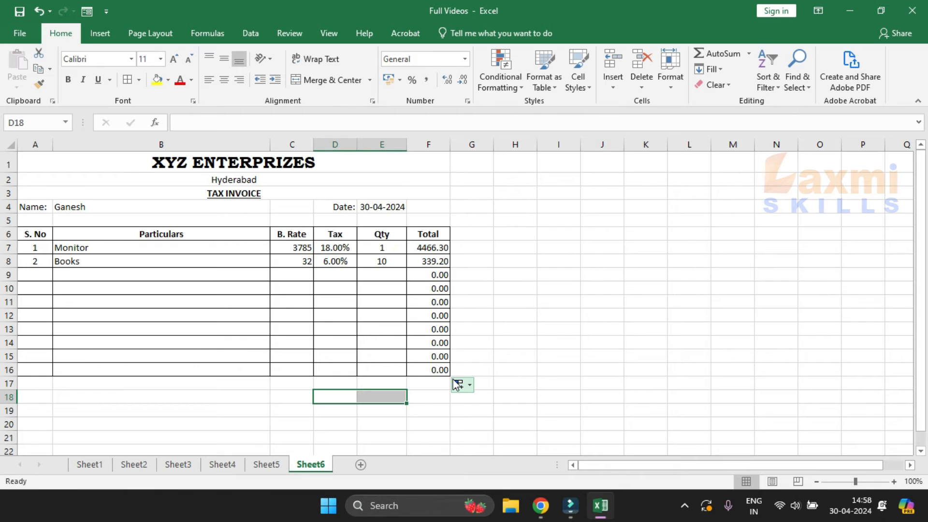
key("Down")
key("shift+Right")
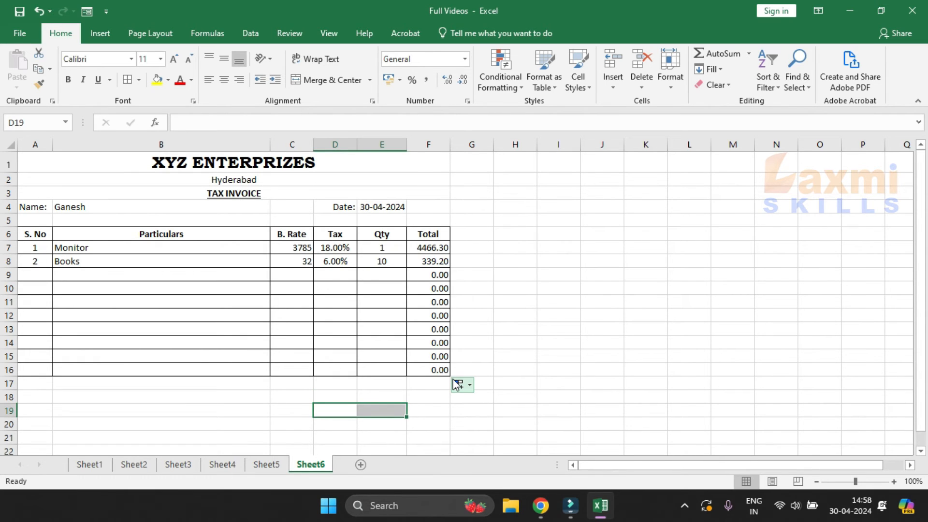
key("Down")
key("shift+Right")
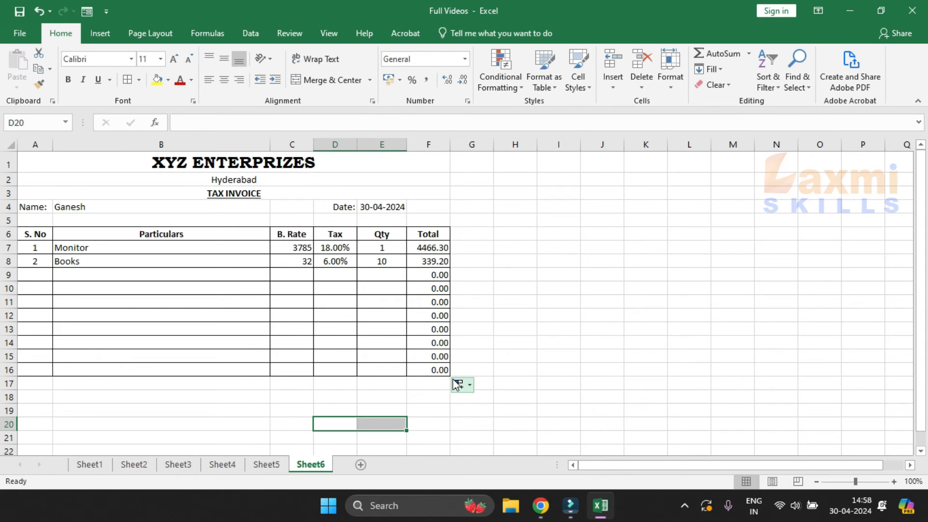
key("Down")
key("shift+Right")
- Merge the cells of D17:E21 across, so columns D and E are joined separately in each row
key("Up")
key("Up")
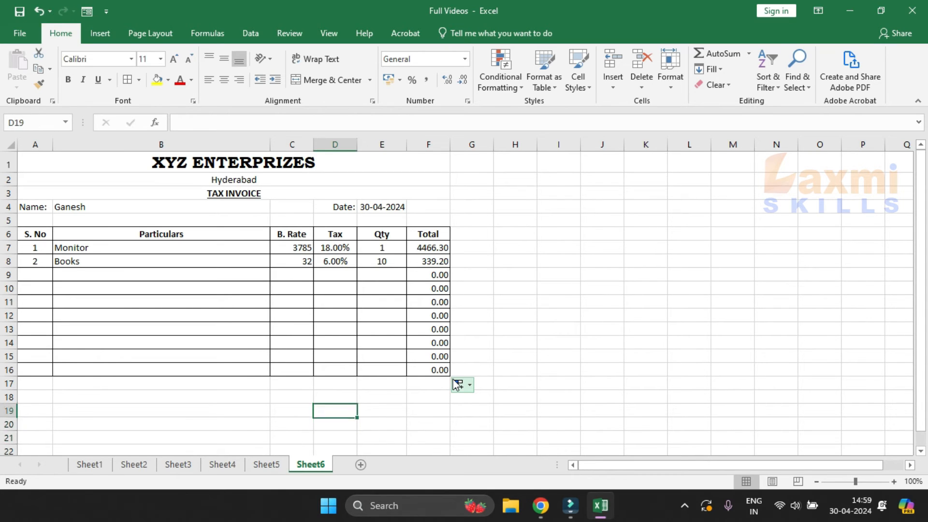
key("Up")
key("Up")
key("shift+Down")
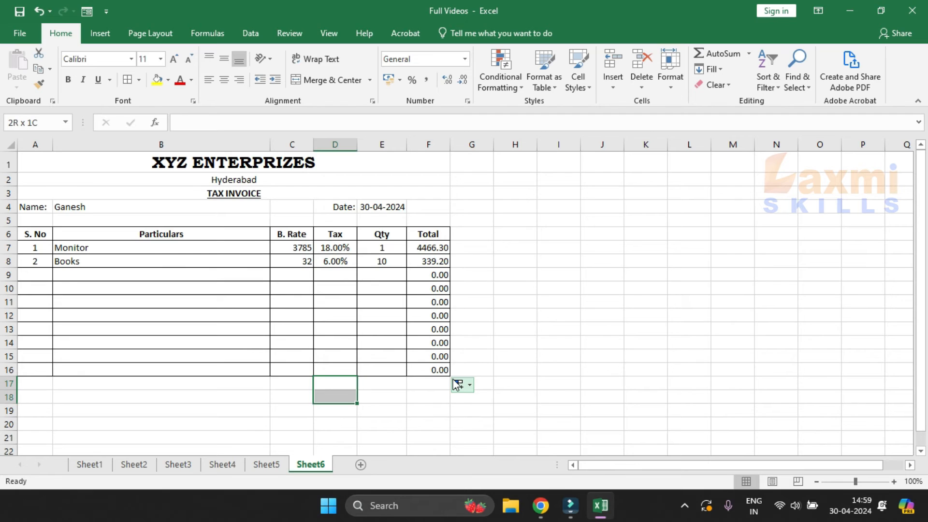
key("shift+Down")
key("shift+Down")
key("shift+Down")
key("shift+Right")
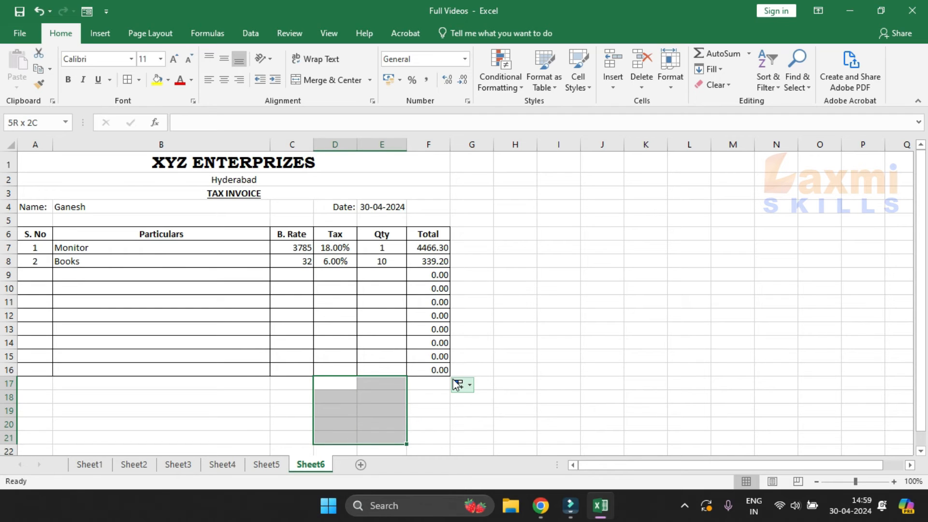
left_click(370, 81)
left_click(364, 111)
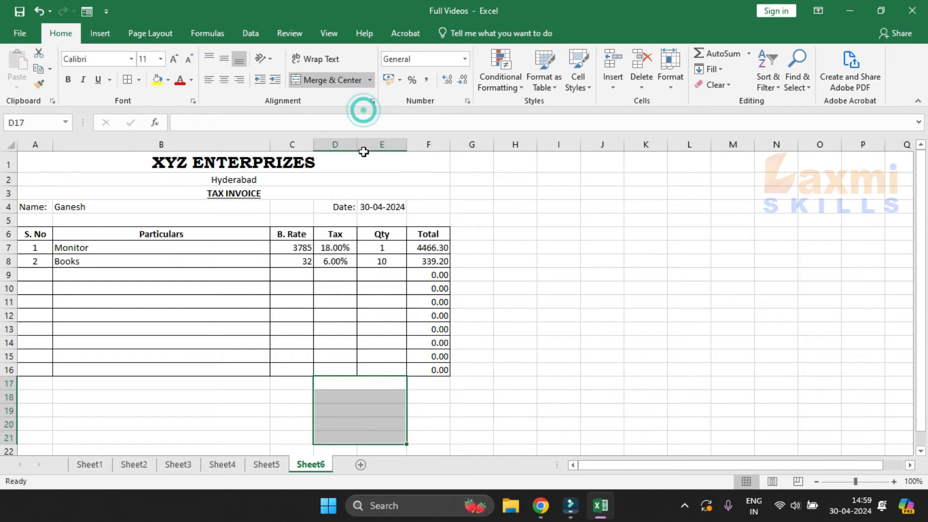
- Enter the summary labels Basic Sub Total, Tax Amount and Grand Total in D17, D18 and D19
left_click(375, 381)
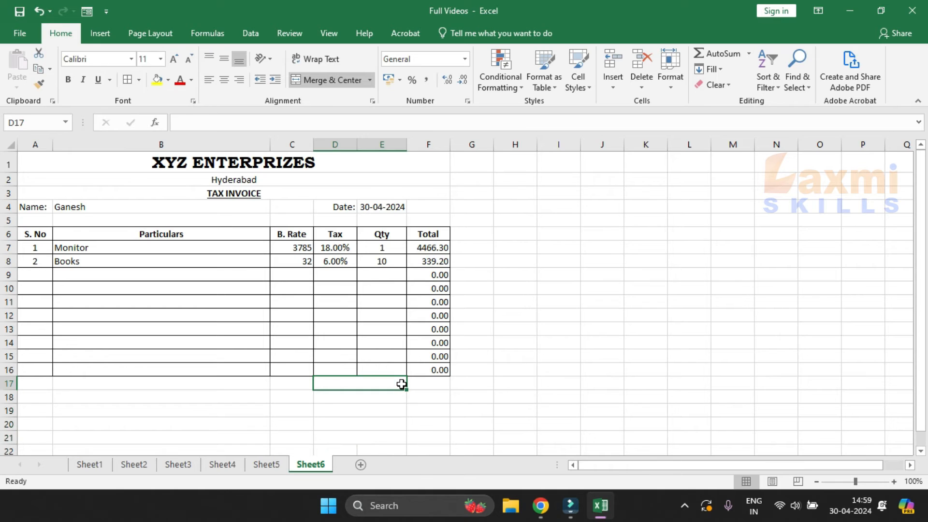
type("Basic")
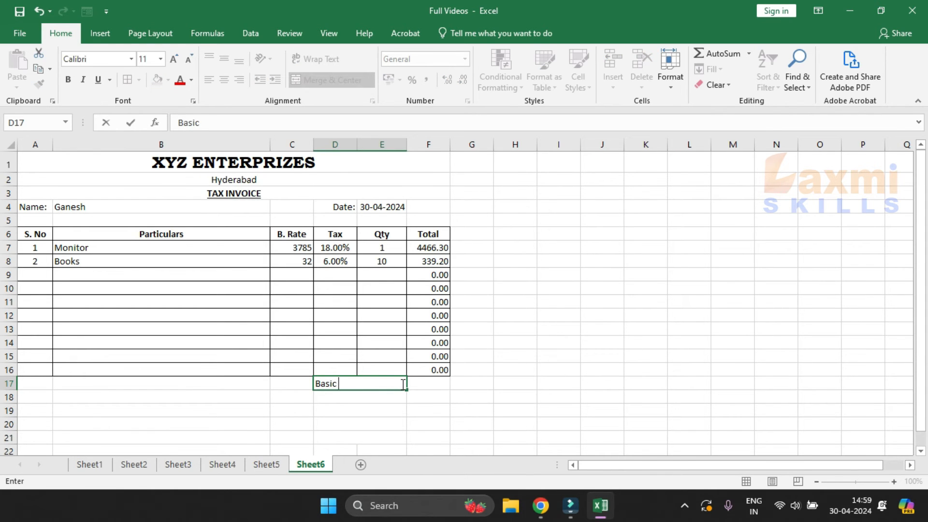
type(" Sub Total")
key("Return")
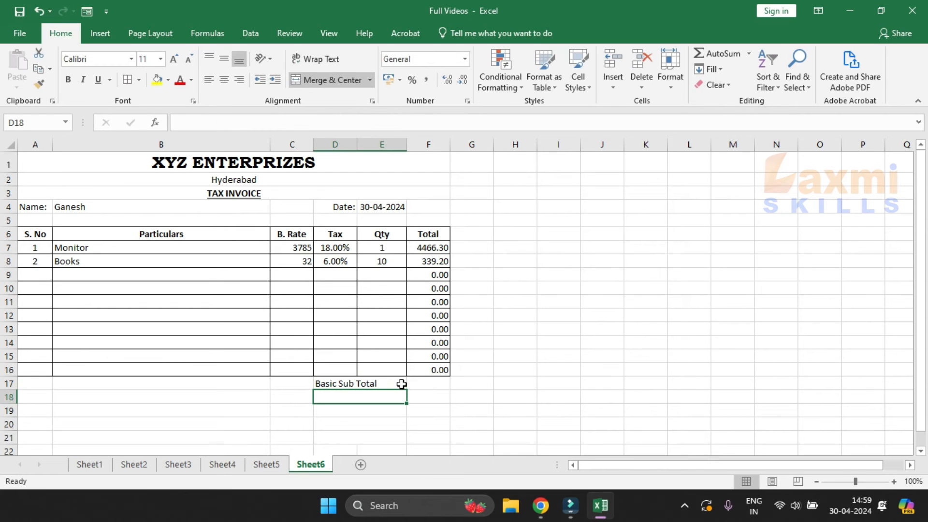
type("Ta")
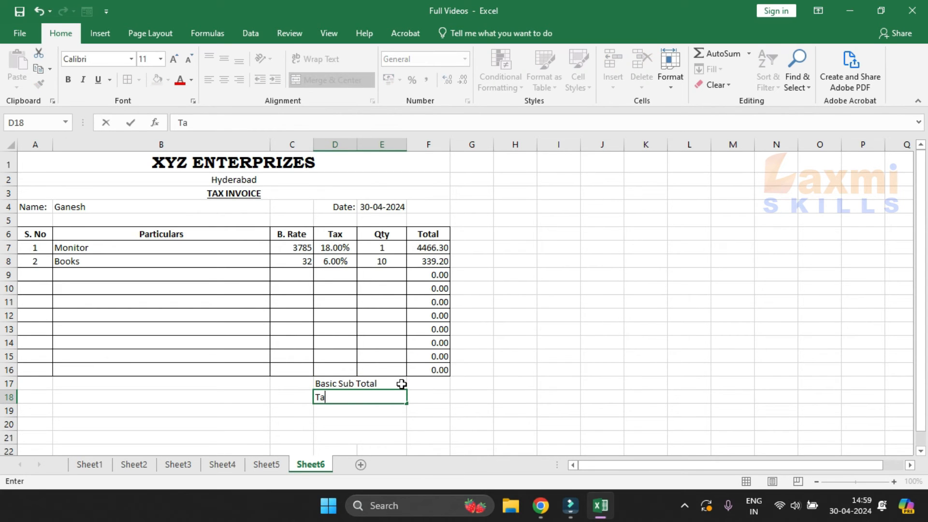
type("x Amo unt")
key("Return")
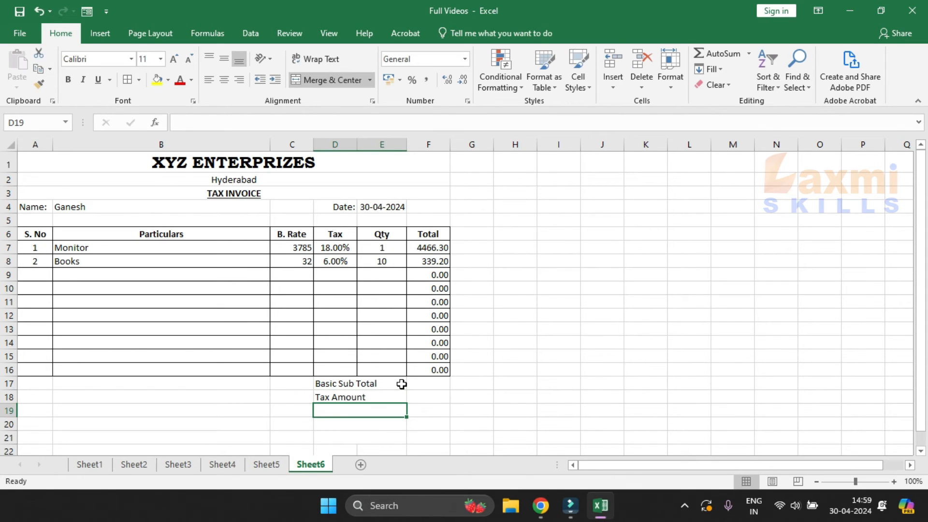
type("Grand Total")
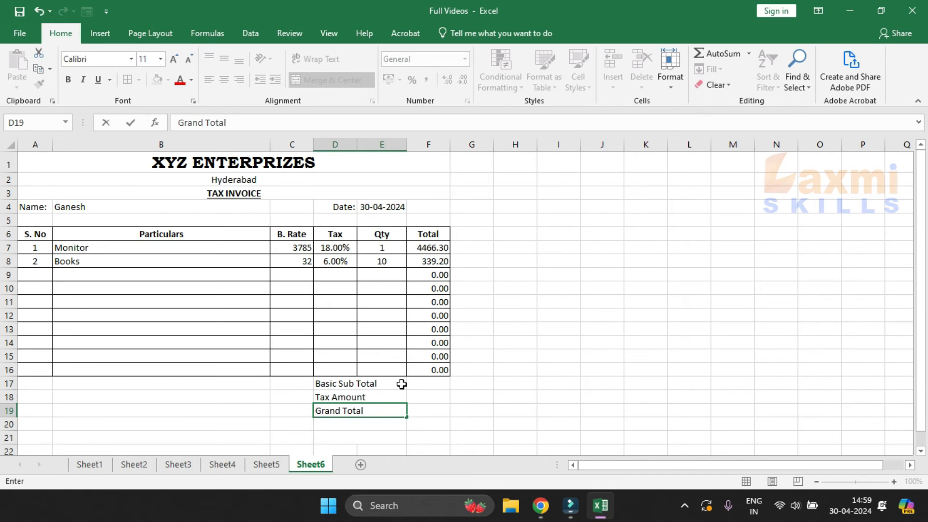
key("Return")
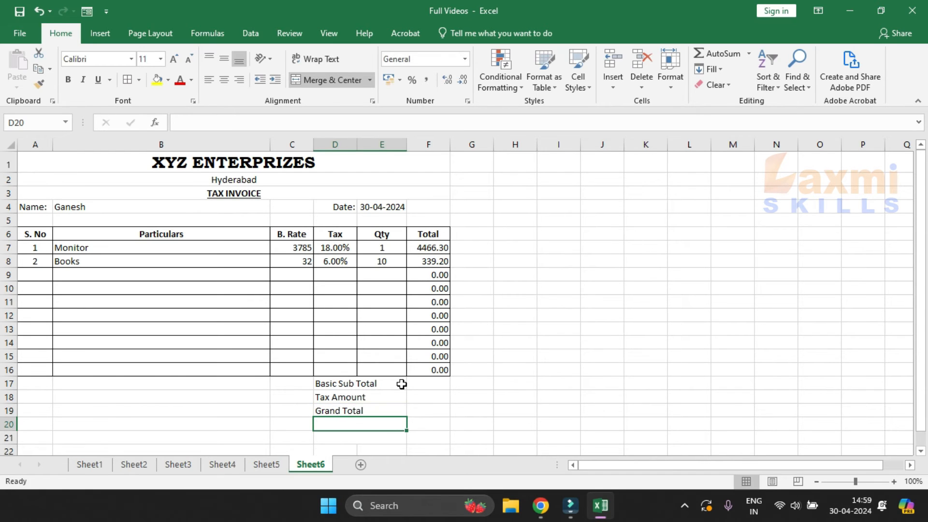
- Add the labels Payment Mode in D20 and Rounding in D21
type("Payment")
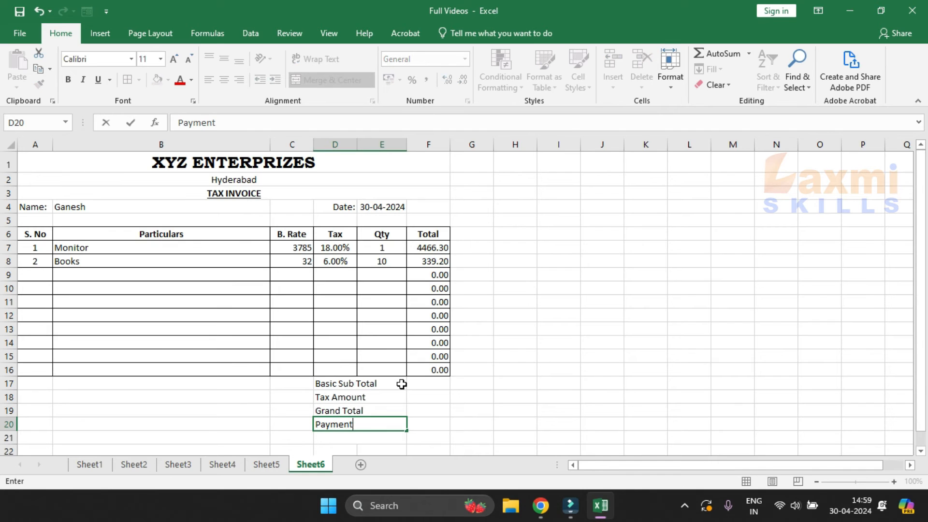
type(" Mode")
key("Return")
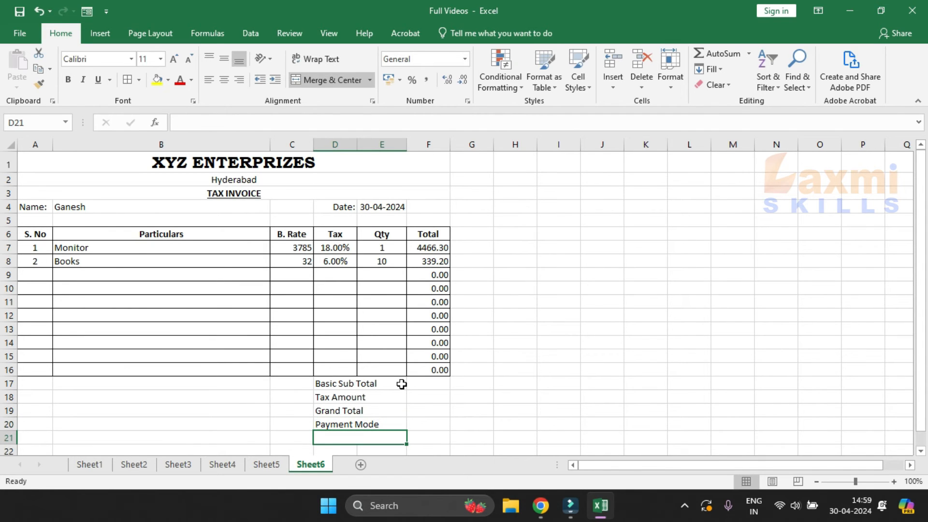
type("ROunding")
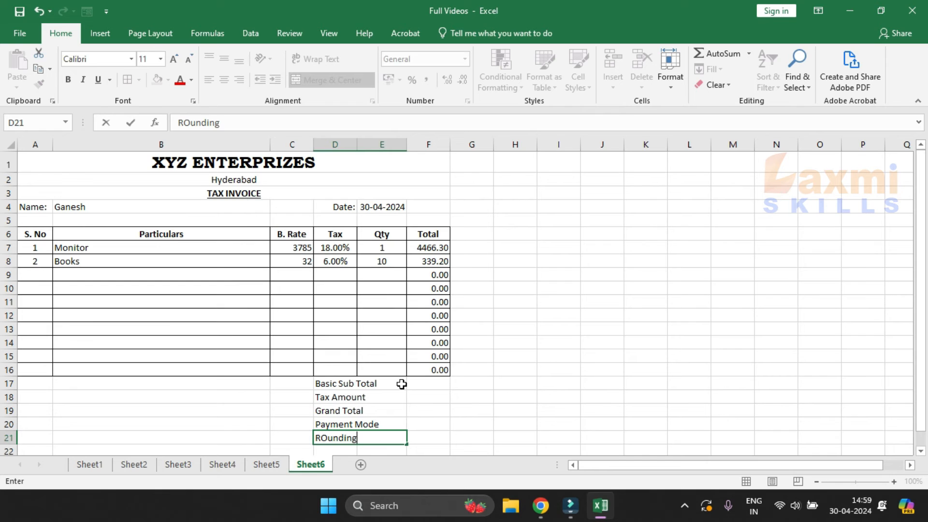
key("Return")
- Apply all borders to the summary block D17:F21
key("Up")
key("Up")
key("Up")
key("Up")
key("Up")
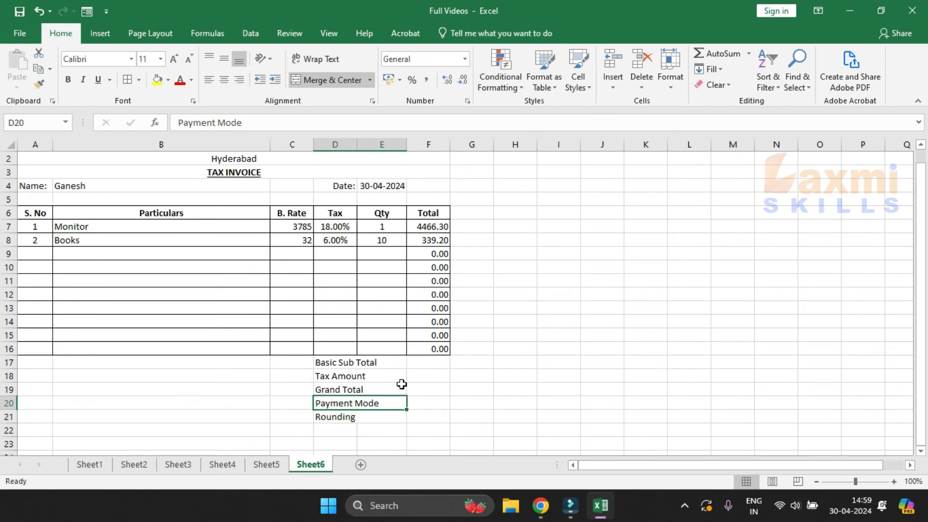
key("shift+Right")
key("shift+Down")
key("shift+Down")
key("shift+Down")
key("shift+Down")
key("shift+Right")
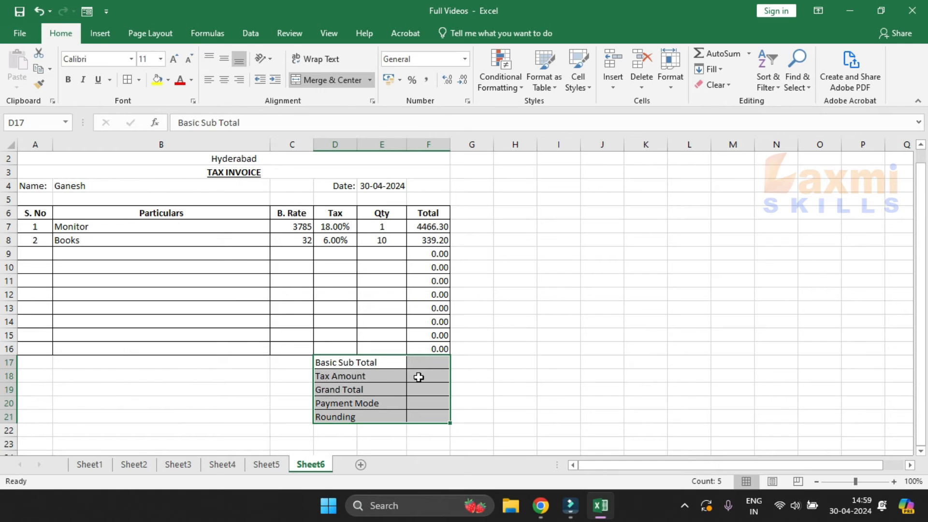
left_click(424, 363)
left_click_drag(434, 228, 435, 349)
left_click(433, 362)
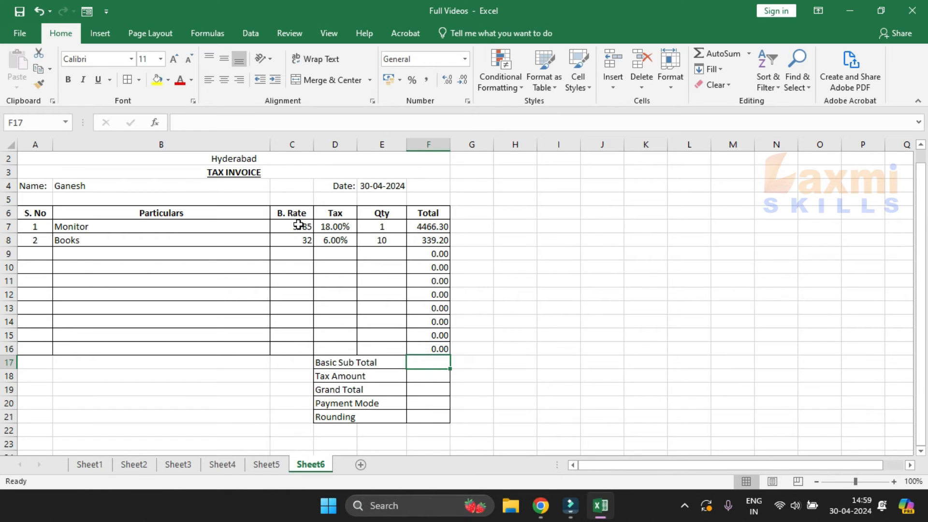
left_click_drag(298, 230, 297, 348)
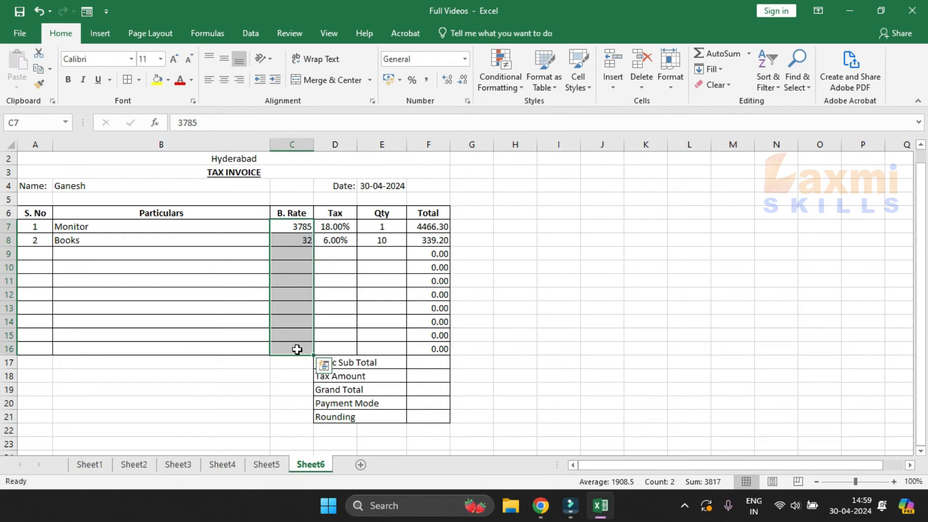
left_click_drag(376, 228, 384, 349)
left_click(442, 363)
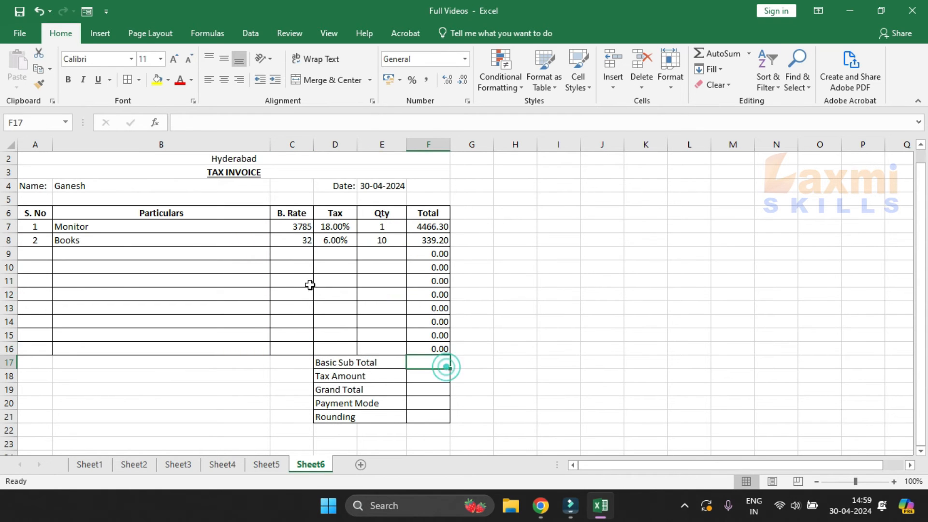
- Show the base rates in C7:C16 with two decimal places
left_click_drag(295, 228, 298, 348)
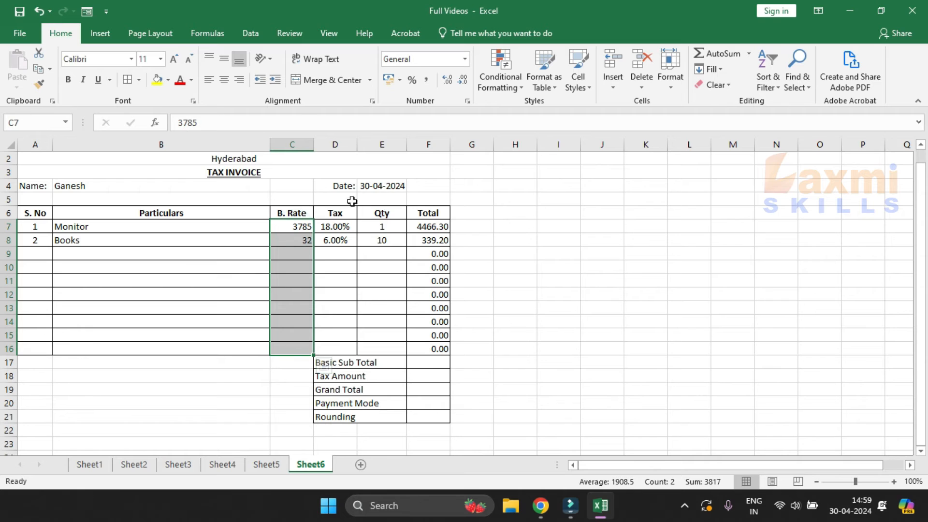
left_click(447, 79)
left_click(447, 79)
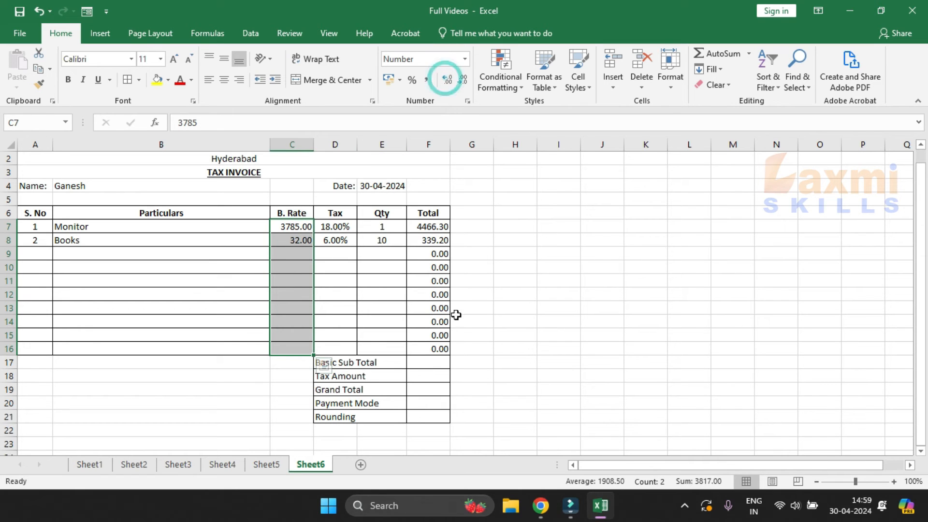
left_click(428, 364)
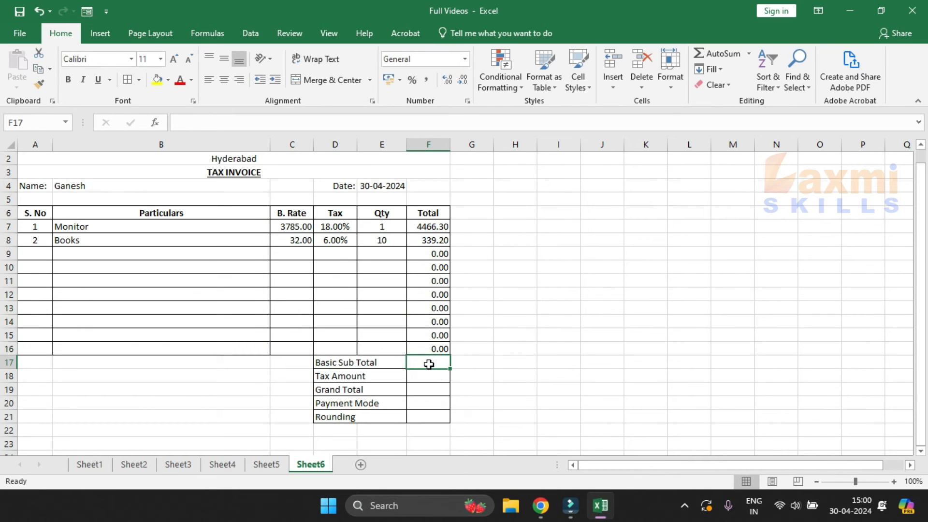
left_click(297, 225)
left_click(371, 223)
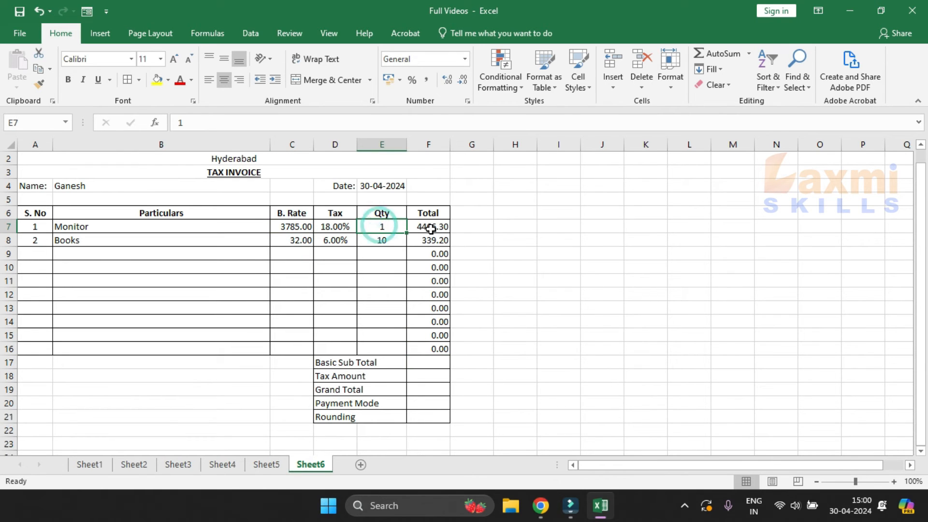
left_click(289, 240)
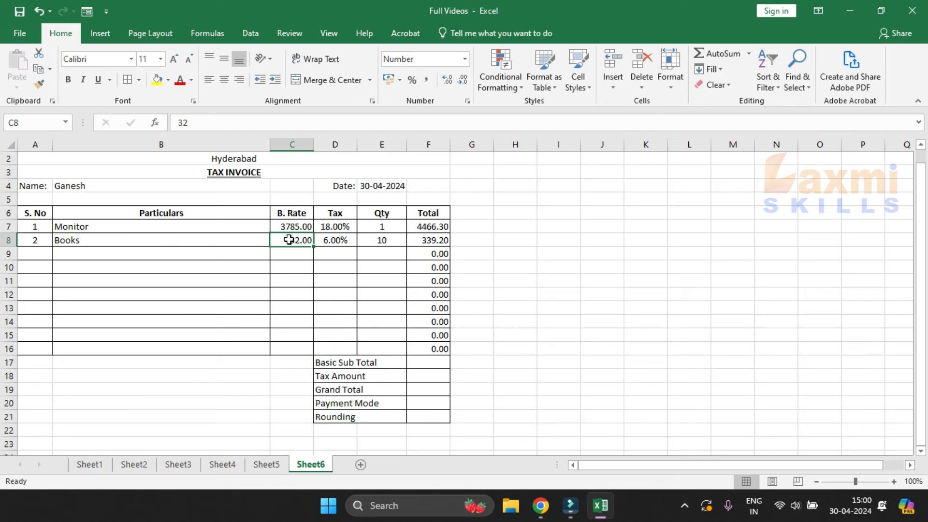
- Calculate the basic sub total in F17 with =SUMPRODUCT(C7:C16,E7:E16)
left_click(389, 240)
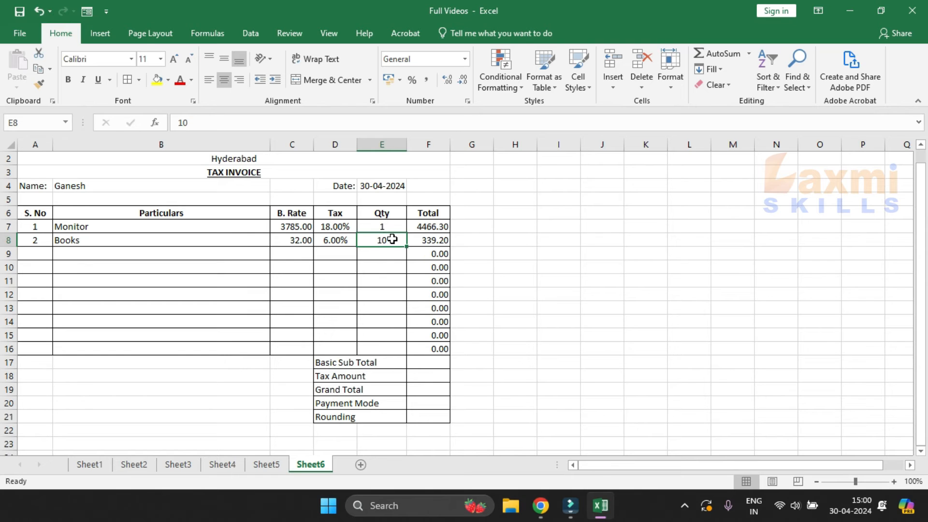
left_click(432, 362)
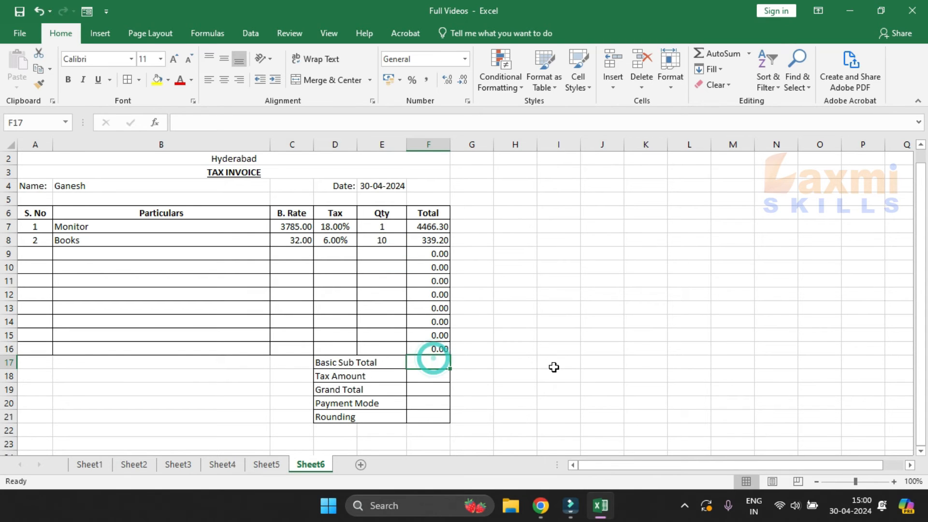
type("=sumpro")
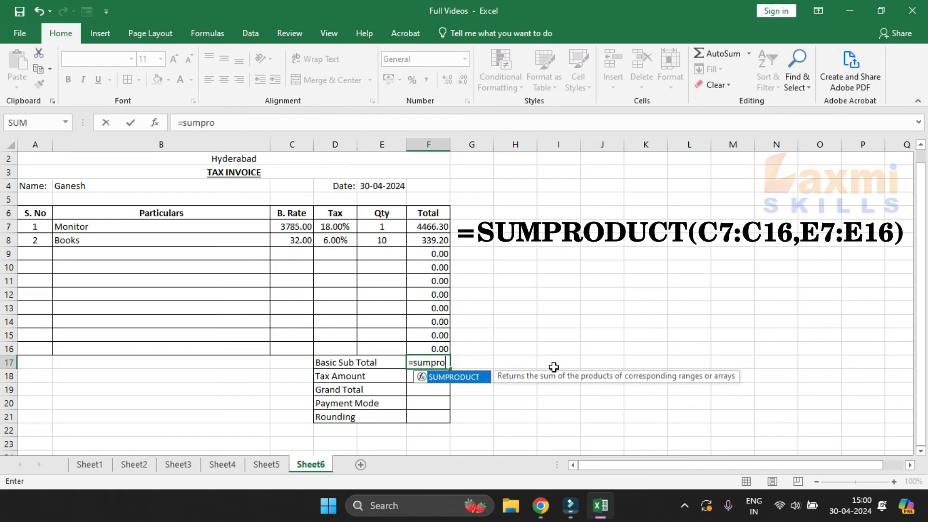
key("Tab")
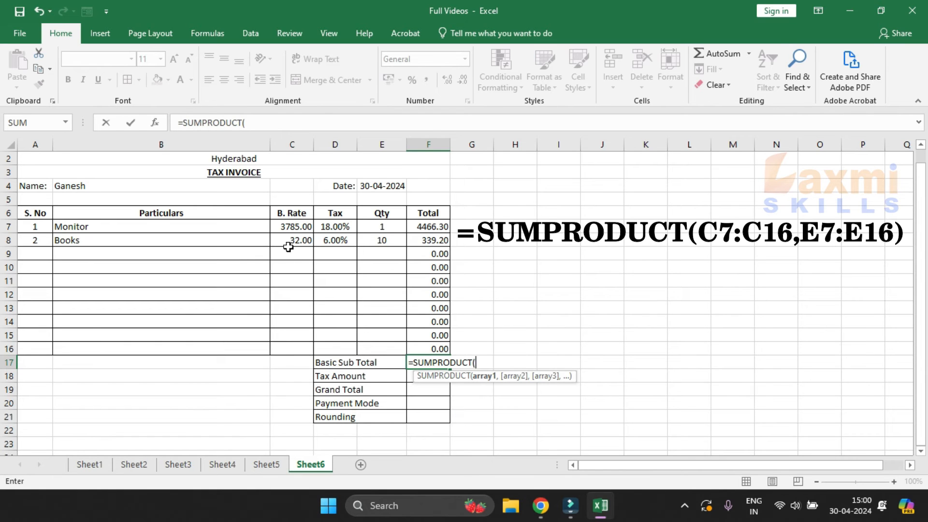
left_click(290, 225)
left_click_drag(290, 225, 292, 349)
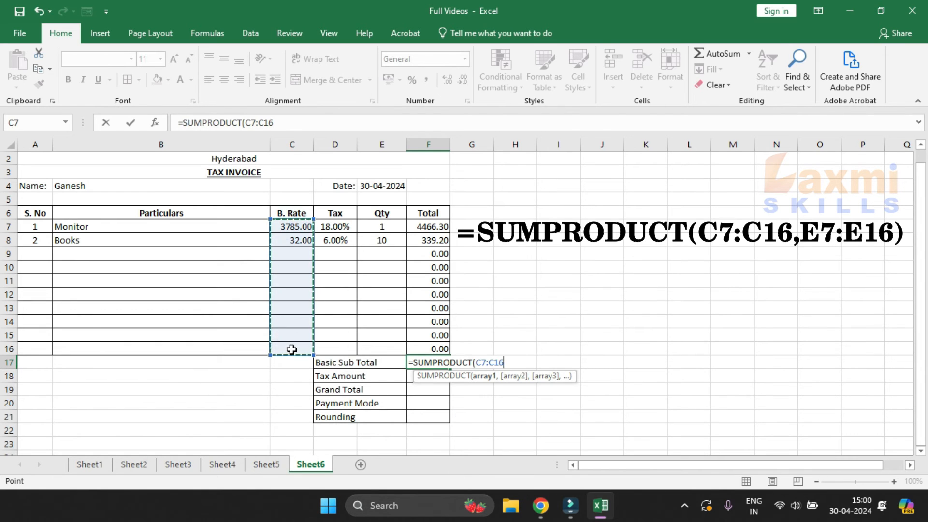
type(",")
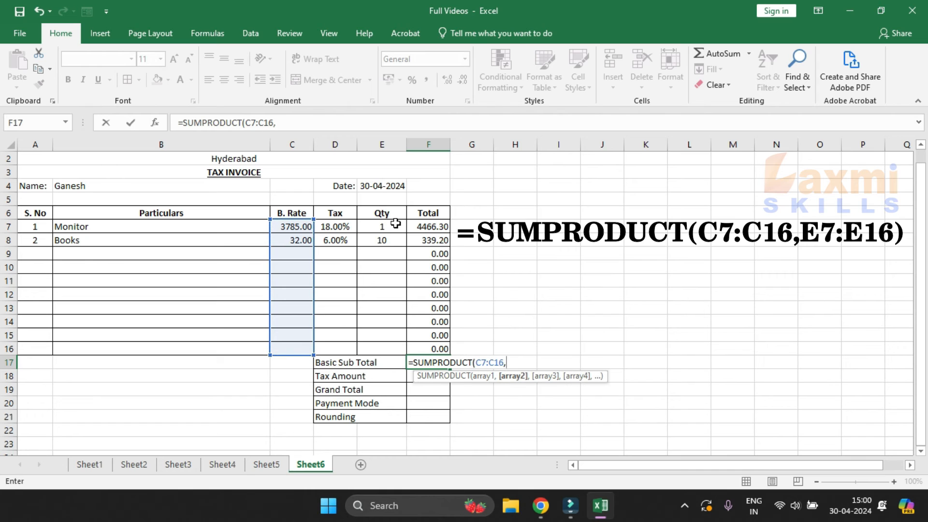
left_click_drag(391, 227, 387, 351)
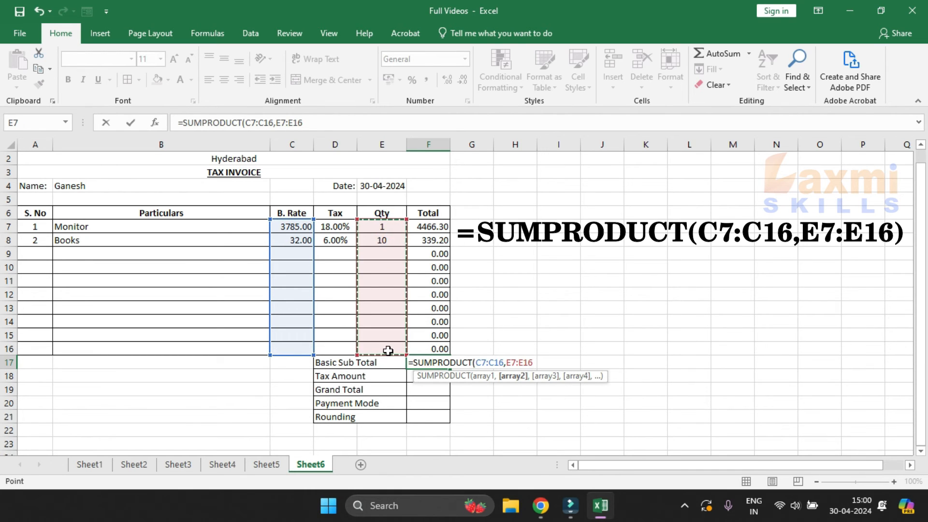
type(")")
key("Return")
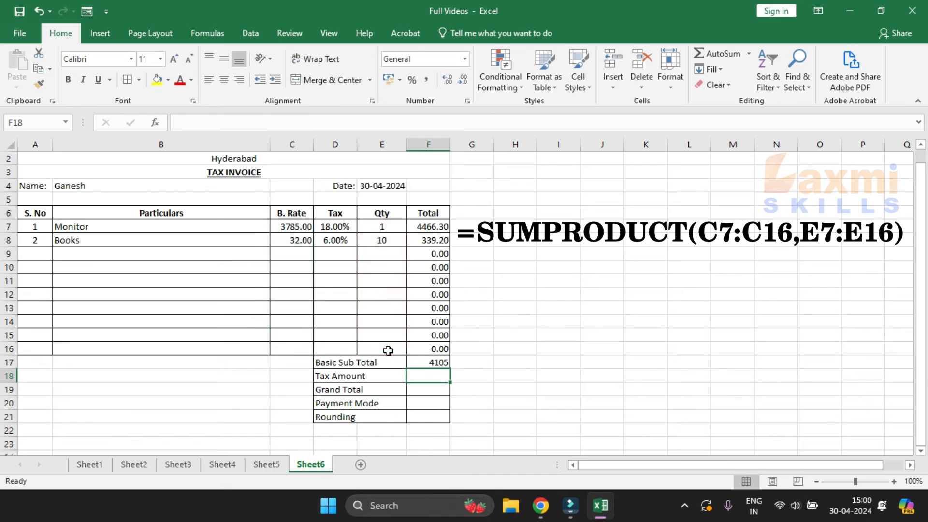
- Show the basic sub total in F17 with two decimal places
left_click(427, 362)
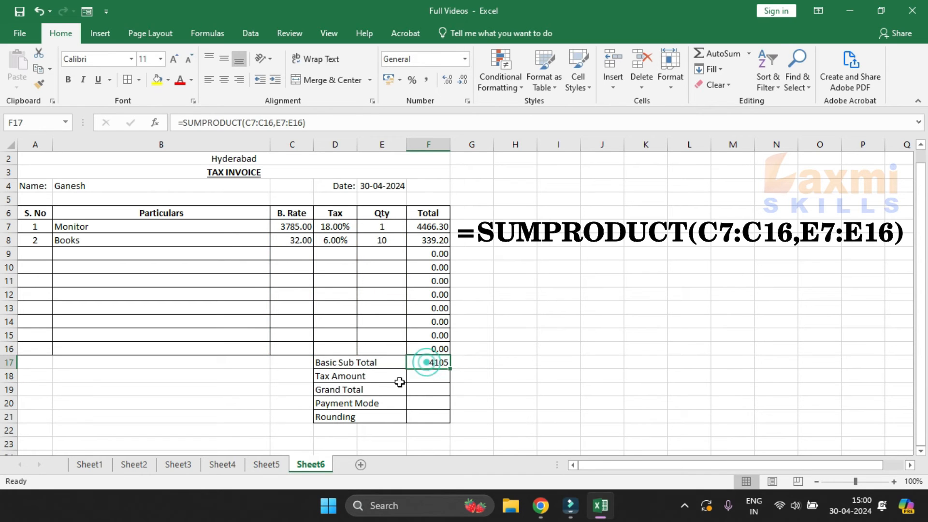
left_click(447, 79)
left_click(447, 79)
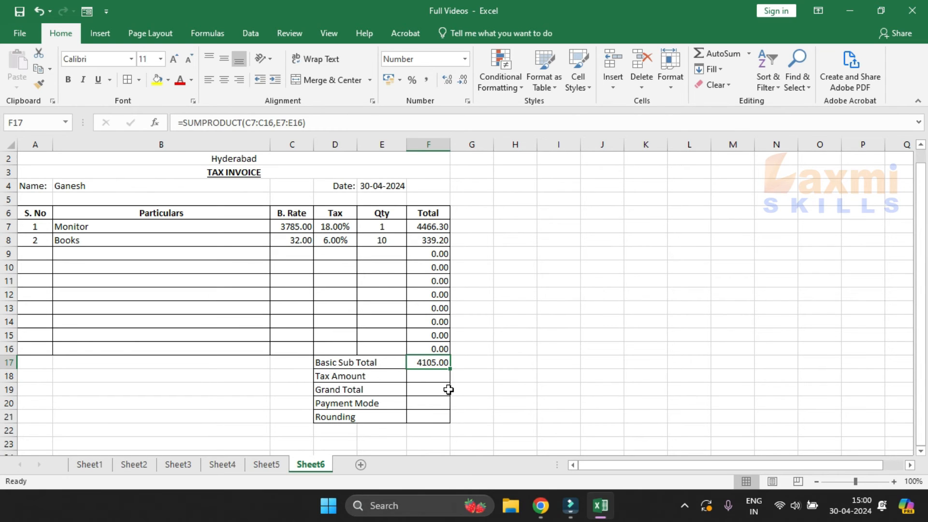
- Calculate the tax amount in F18 with =SUMPRODUCT(C7:C16,D7:D16,E7:E16) and show it with two decimal places
left_click(433, 376)
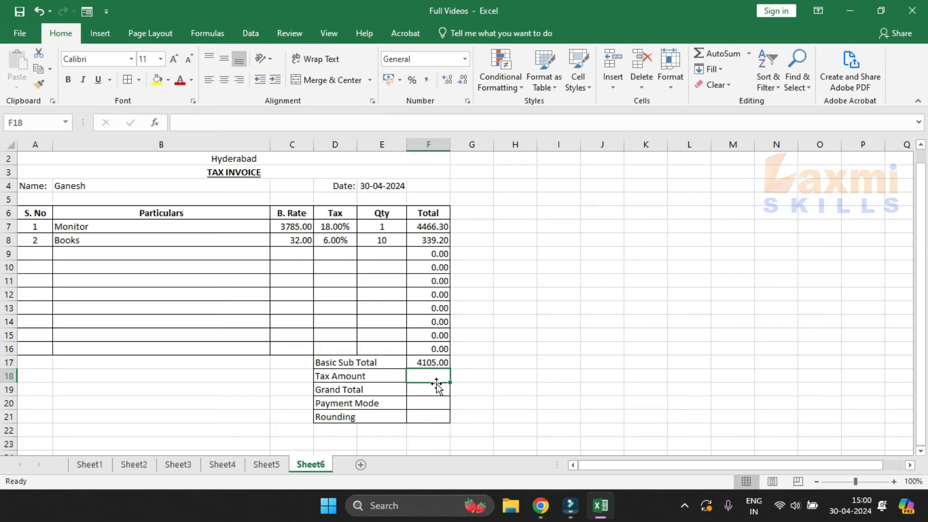
type("=")
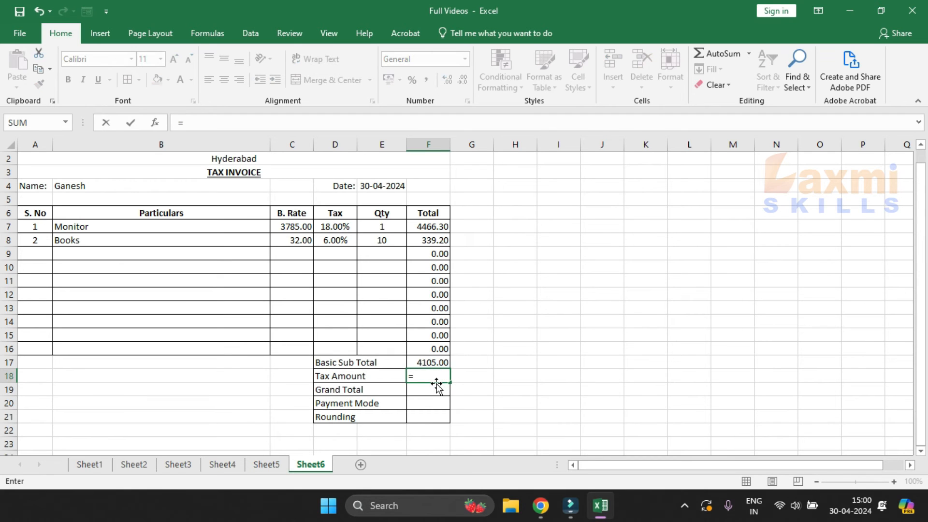
type("su")
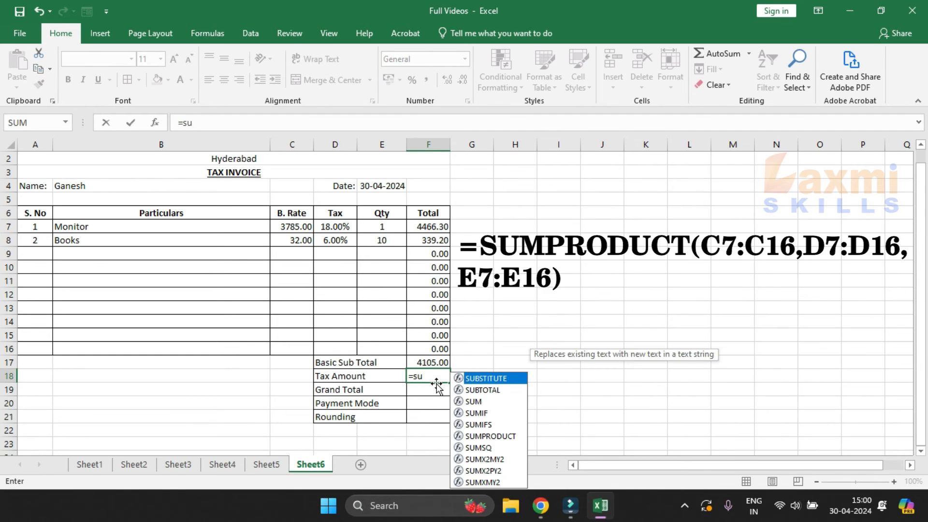
type("mprod")
key("Tab")
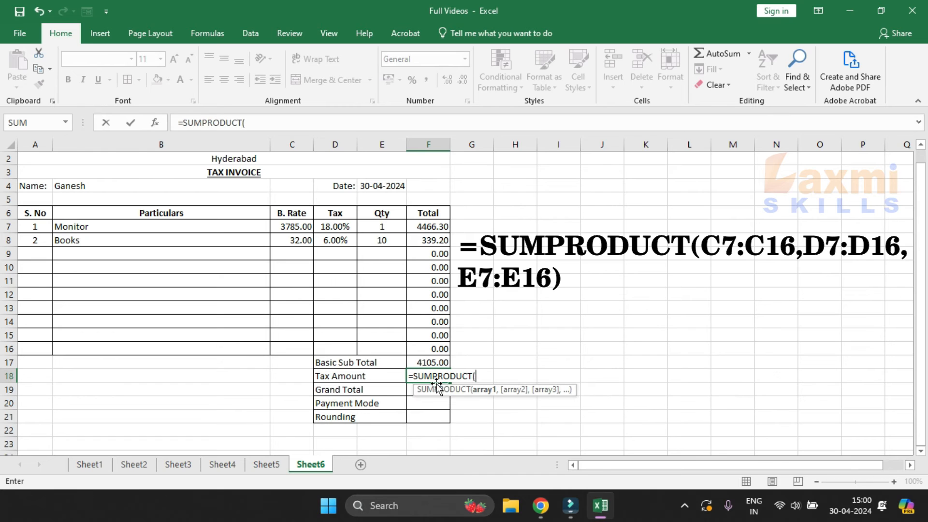
left_click_drag(293, 227, 293, 349)
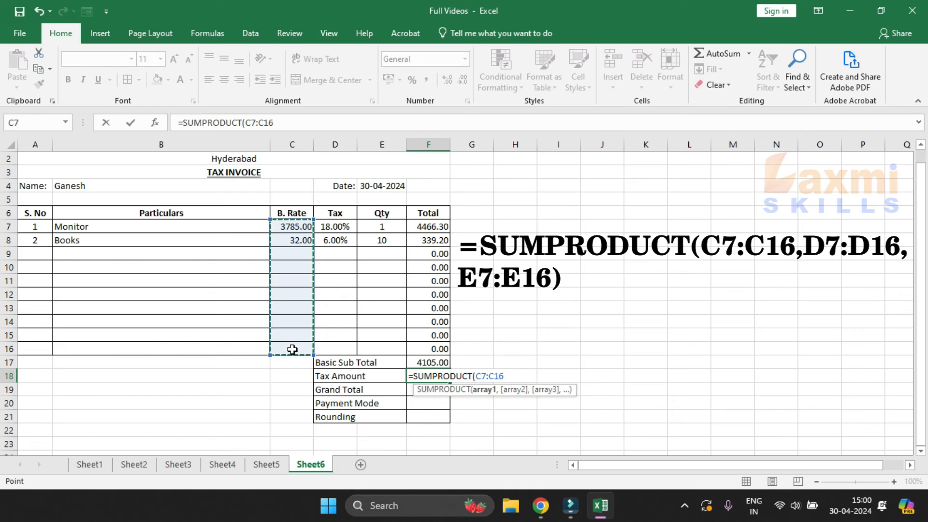
type(",")
left_click_drag(332, 227, 334, 348)
type(",")
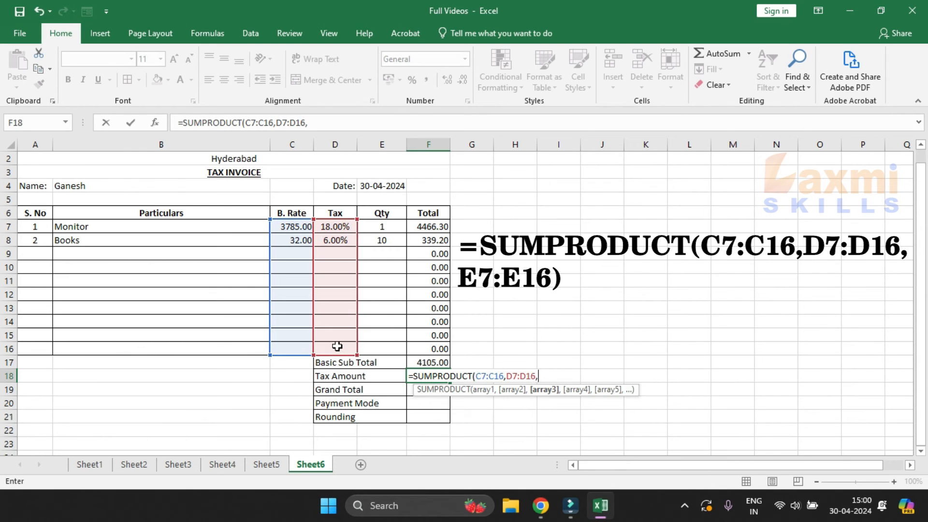
left_click_drag(386, 227, 389, 346)
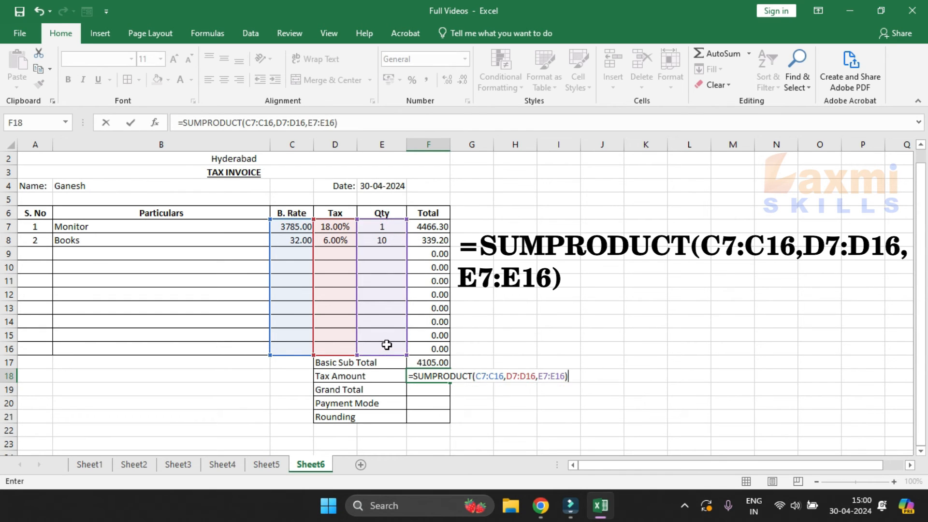
key("Return")
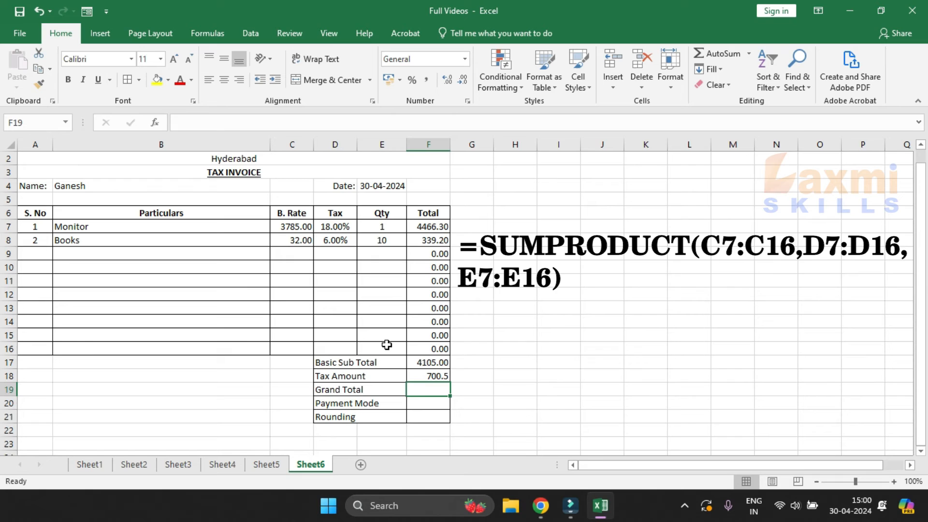
left_click(436, 376)
left_click(450, 83)
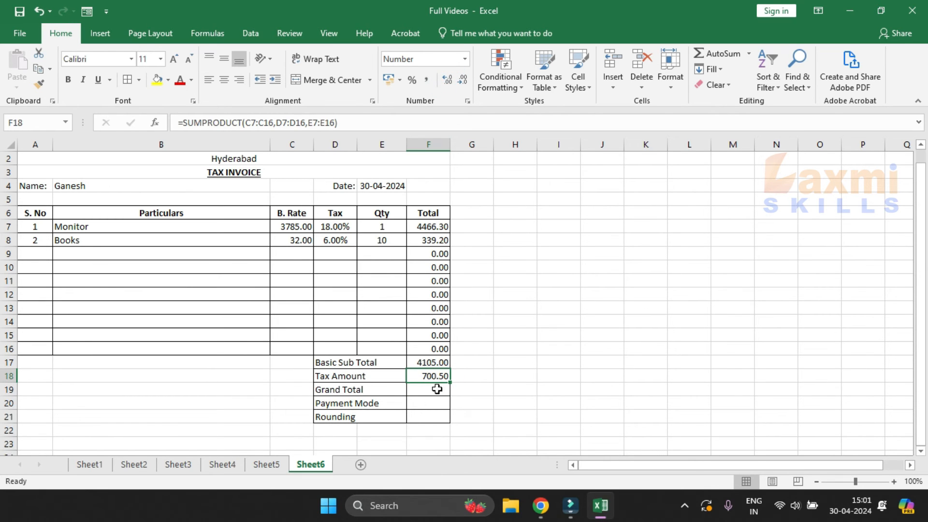
- Calculate the grand total in F19 with =SUM(F17:F18)
left_click_drag(437, 362, 433, 372)
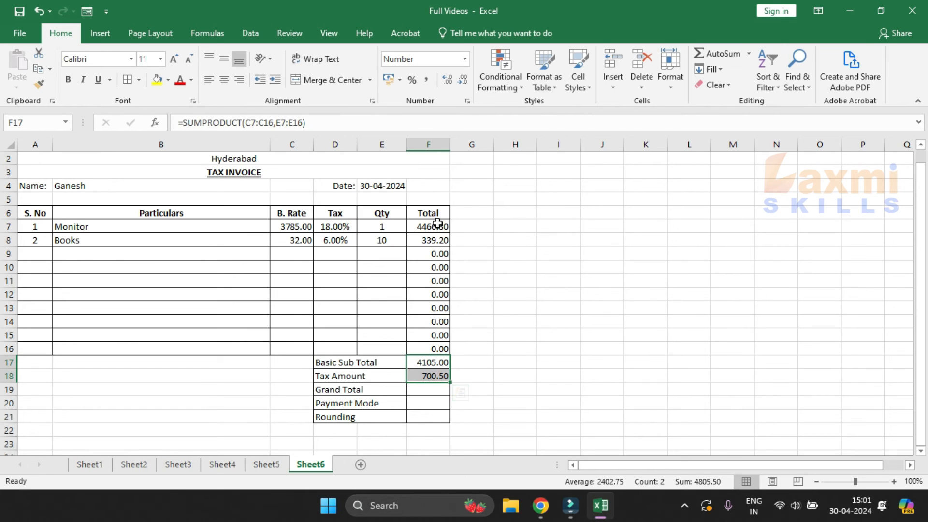
left_click_drag(438, 226, 437, 240)
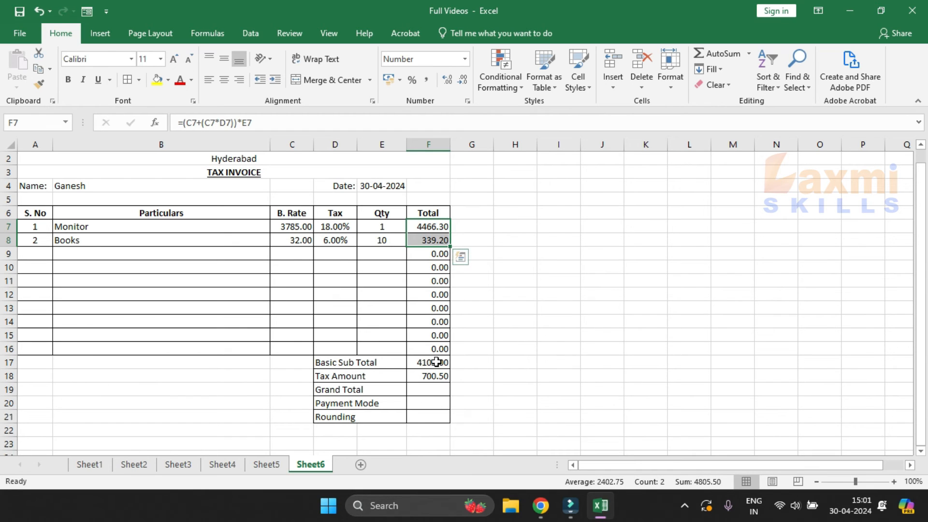
left_click(431, 388)
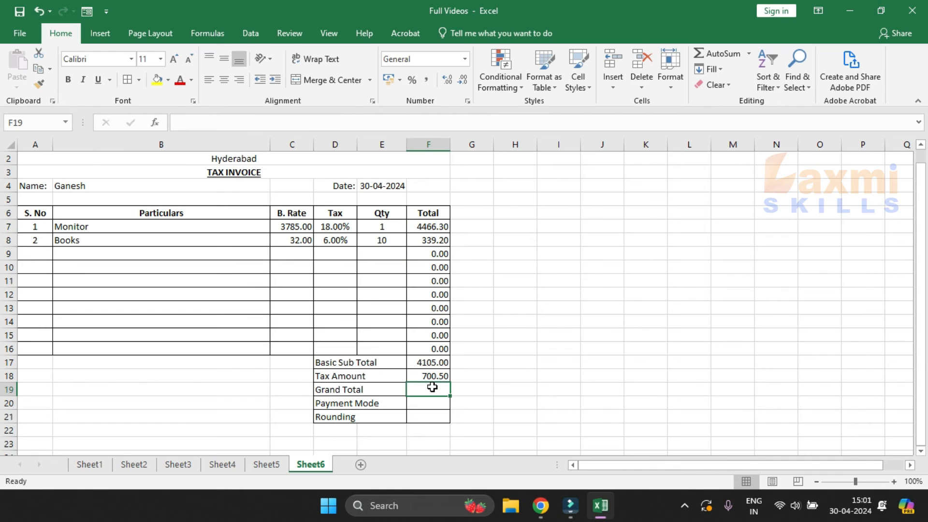
type("=sum")
key("Tab")
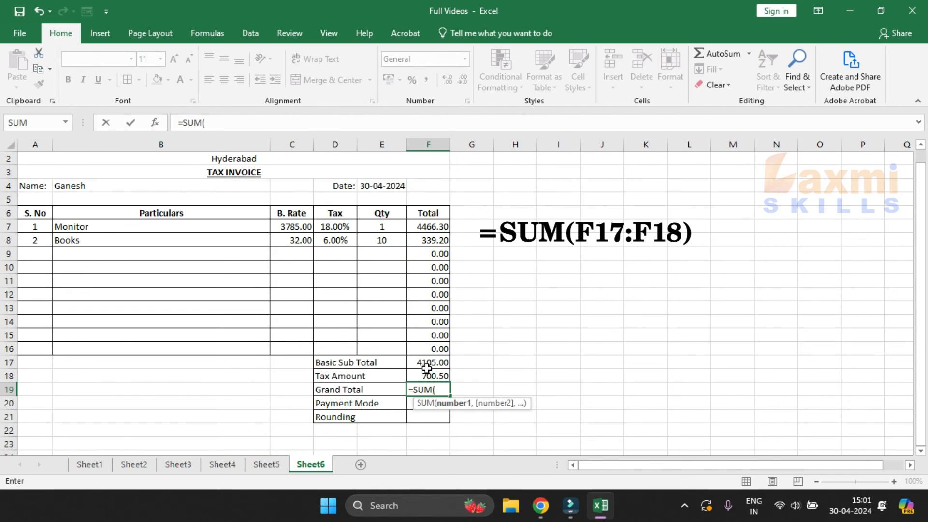
left_click_drag(427, 363, 428, 375)
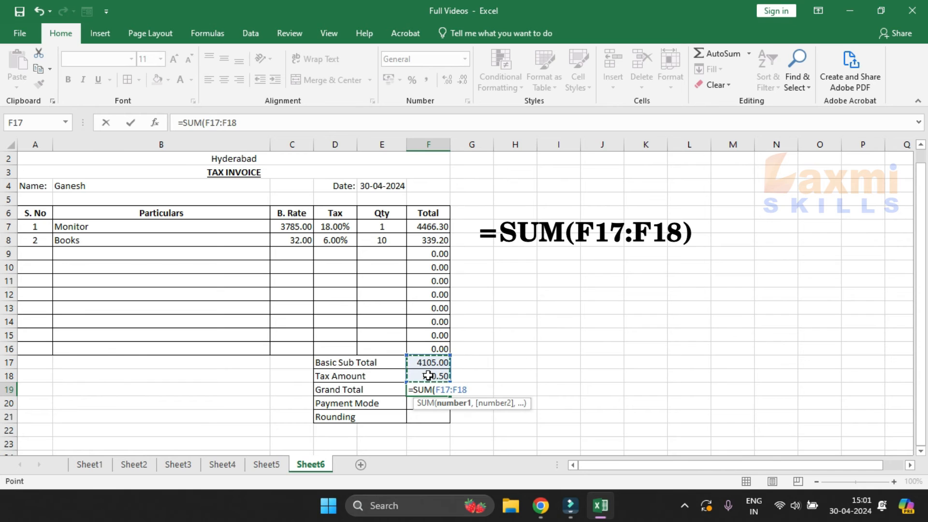
key("Return")
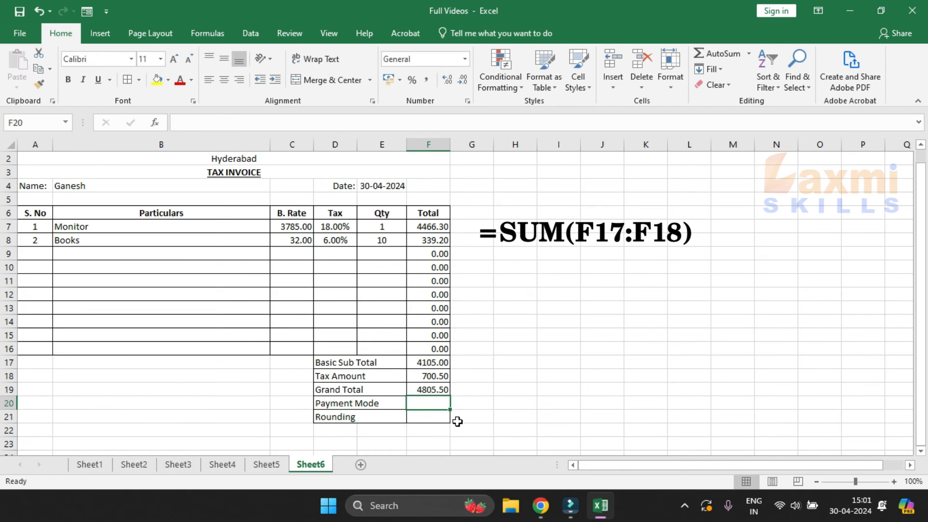
left_click(438, 389)
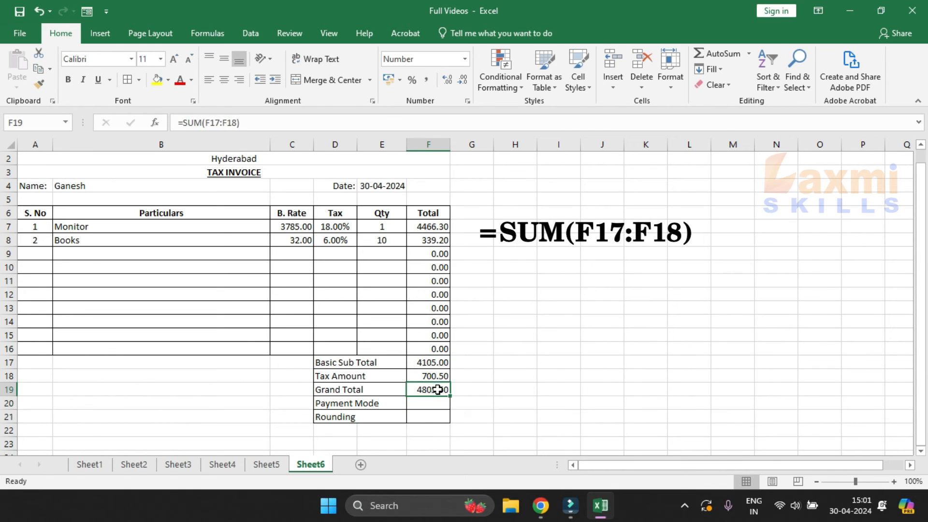
- Cross-check the grand total with a temporary formula =F7+F8 in H7 and clear that cell
left_click(501, 226)
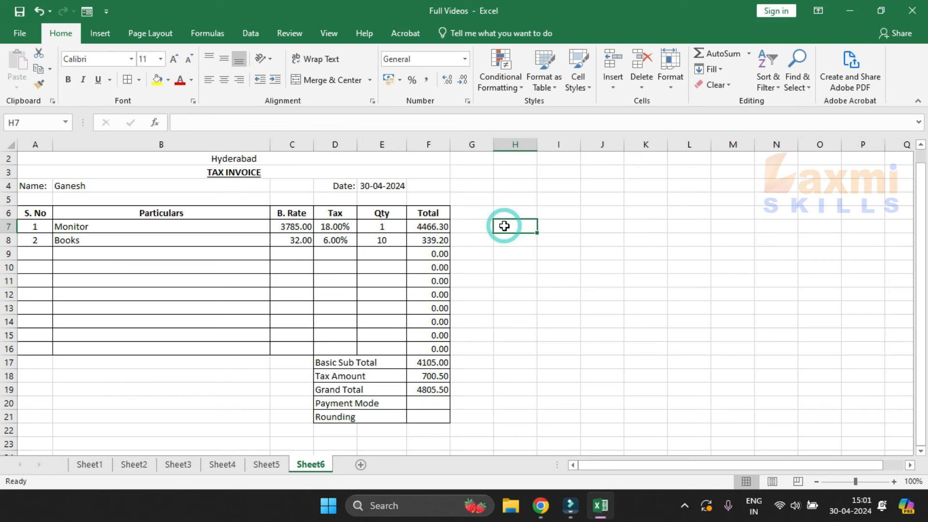
type("=")
left_click(440, 228)
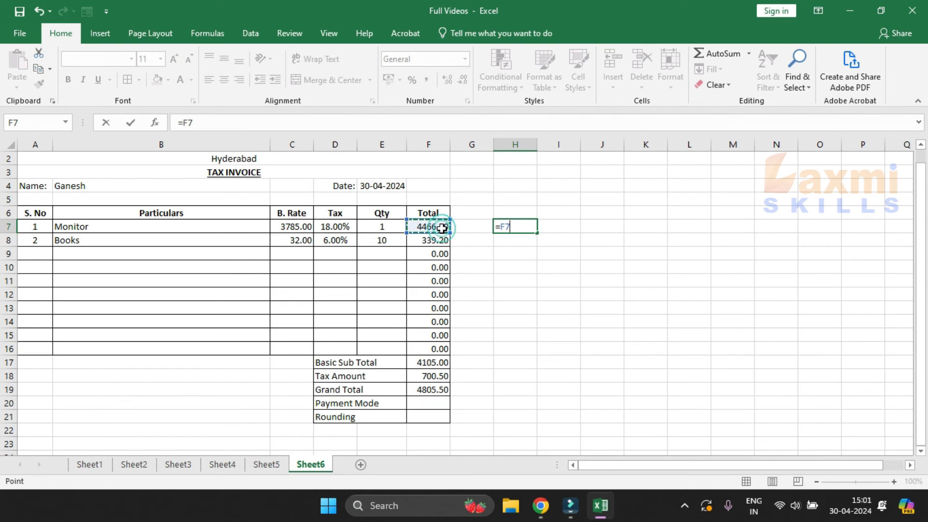
type("+")
left_click(435, 240)
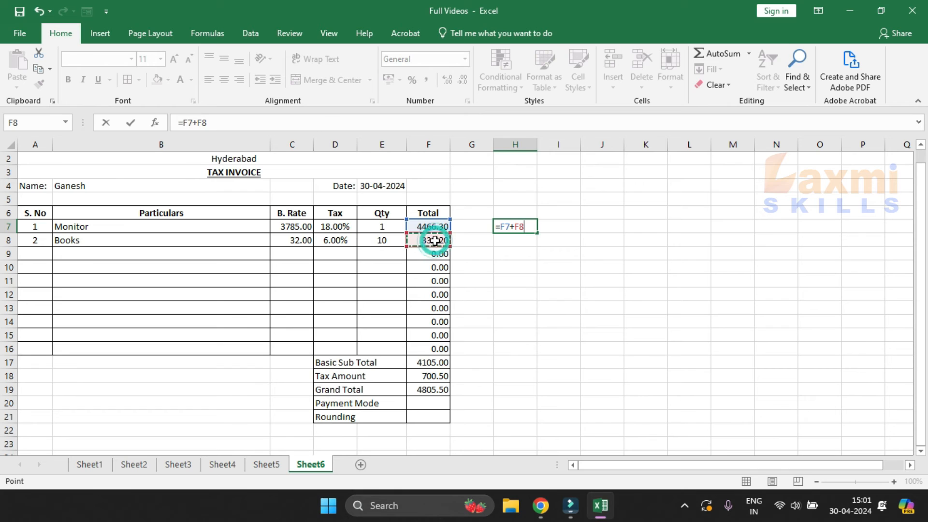
key("Return")
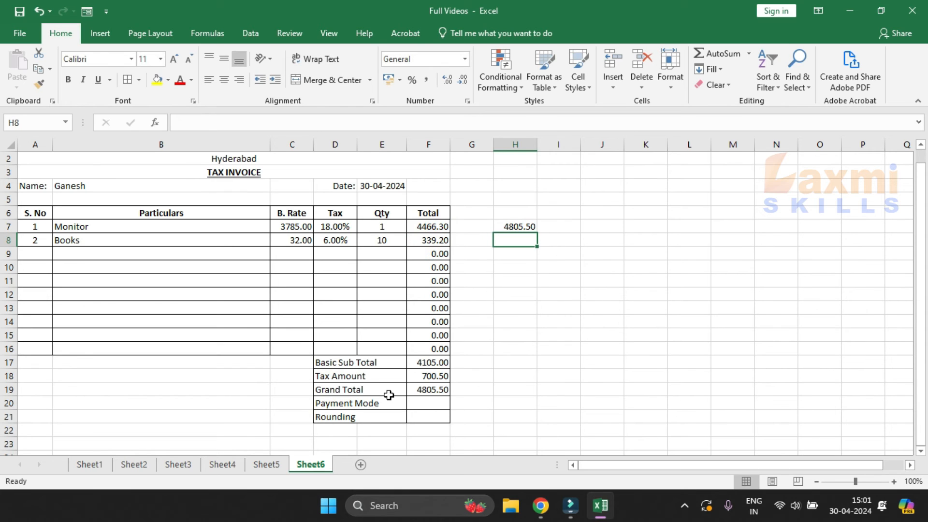
key("Up")
key("Delete")
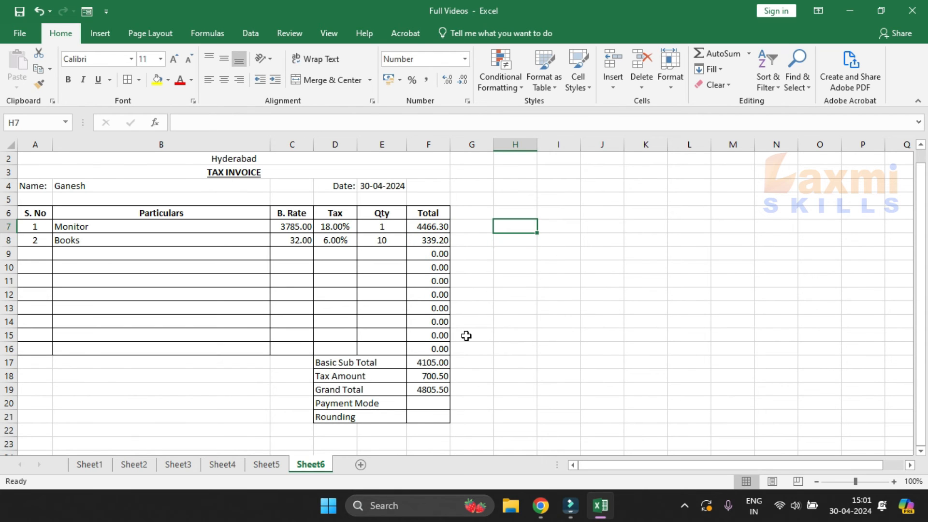
- Restrict the payment mode cell F20 to a validation list with the source Cash,Card,UPI
left_click(434, 362)
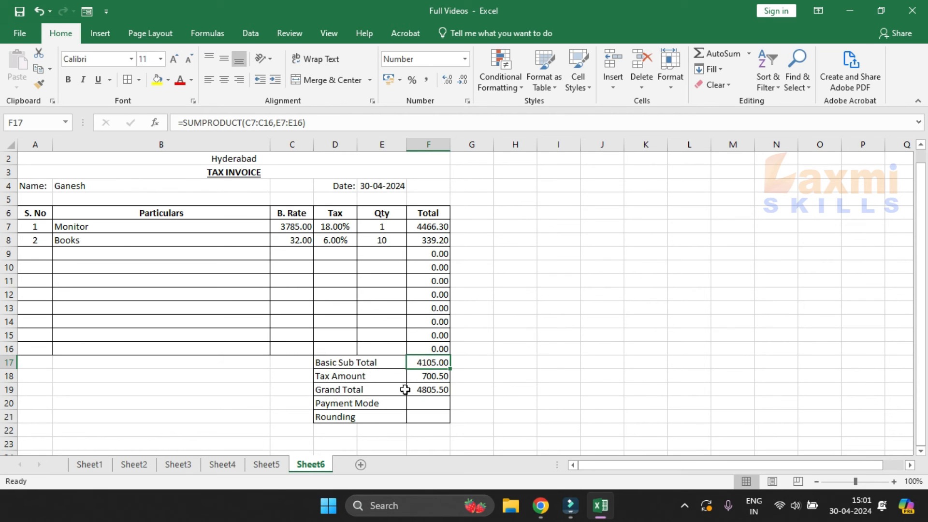
left_click(430, 404)
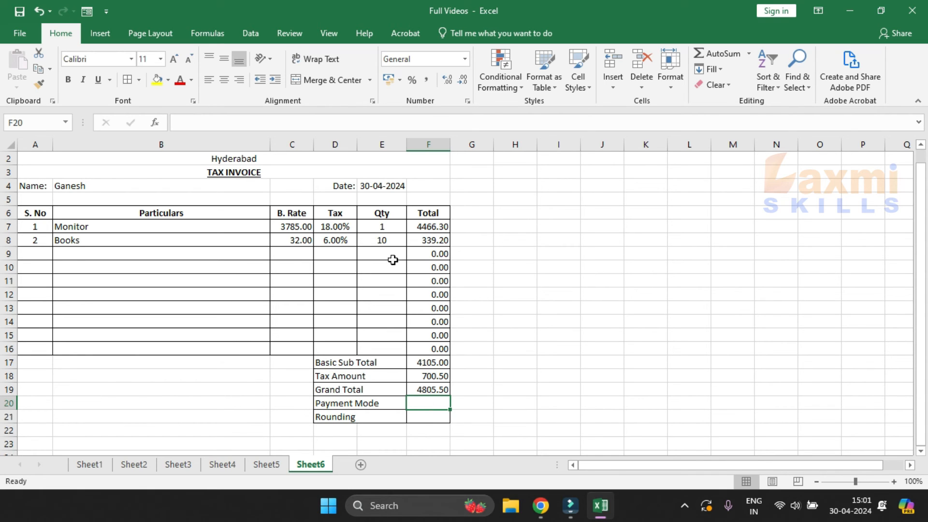
left_click(241, 30)
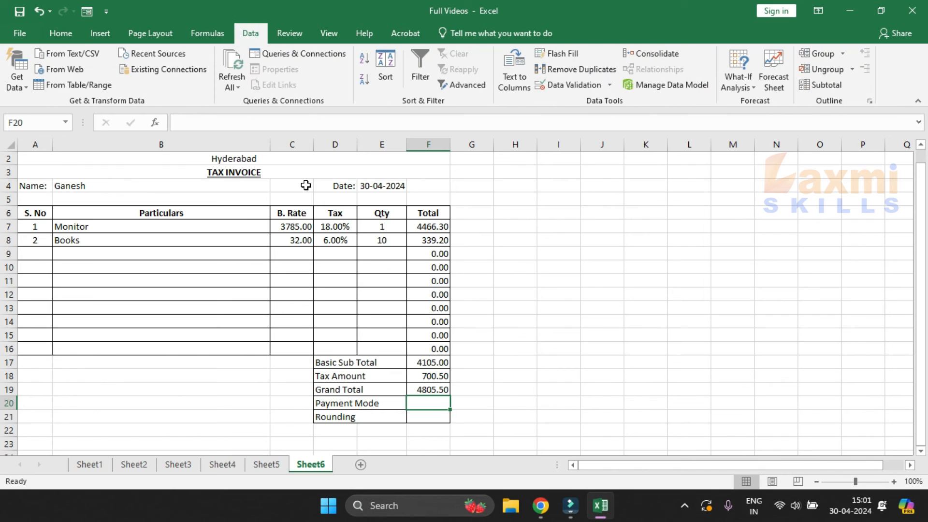
left_click(560, 86)
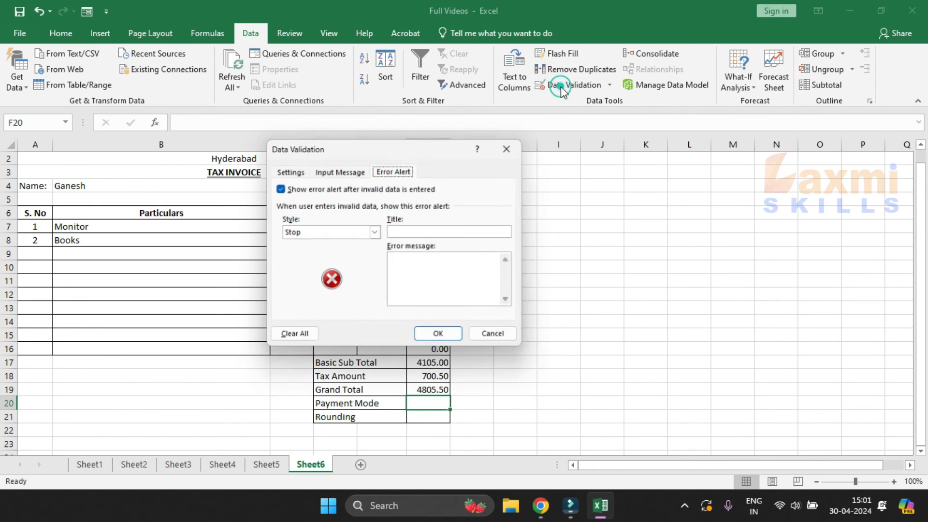
left_click(283, 171)
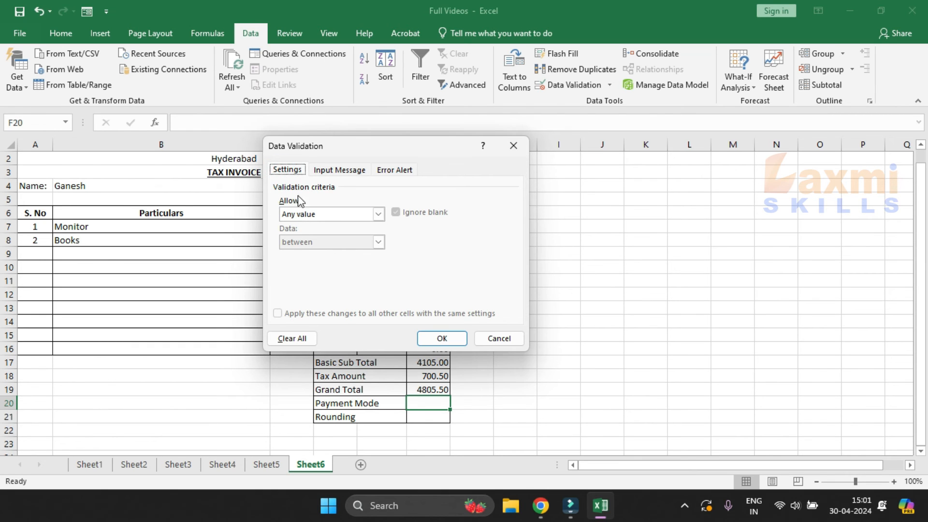
left_click(295, 214)
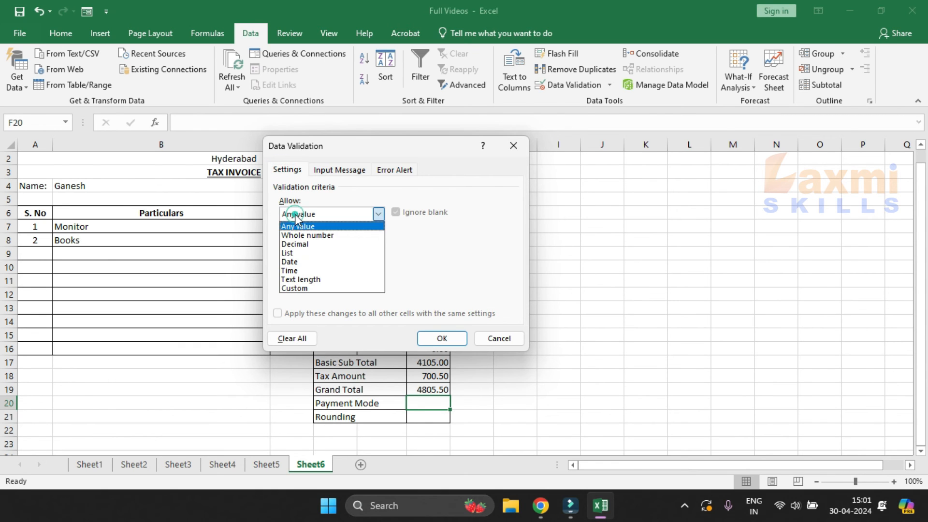
left_click(303, 253)
left_click(310, 268)
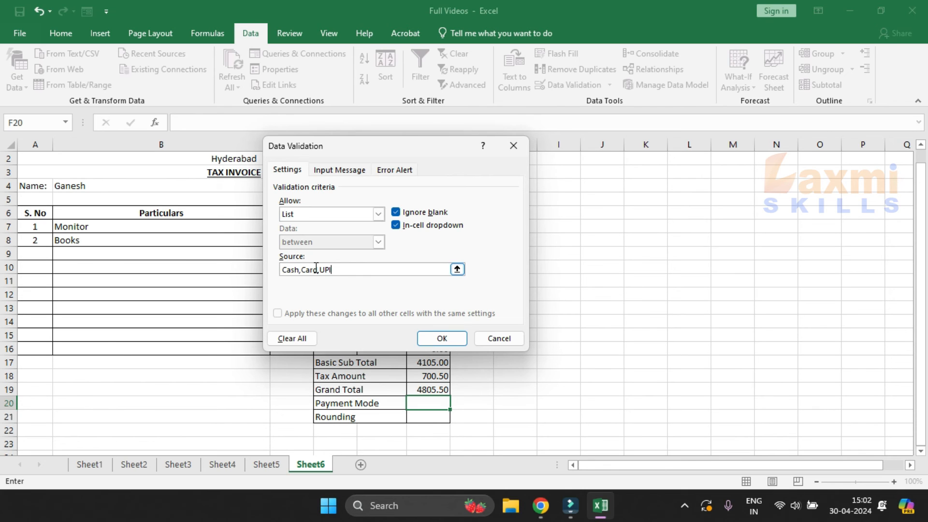
- Turn off F20's input message and set an error alert titled "Invalid Payment Mode" reading "Please select Cash or Card or UPI from drop-Down List"
left_click(337, 170)
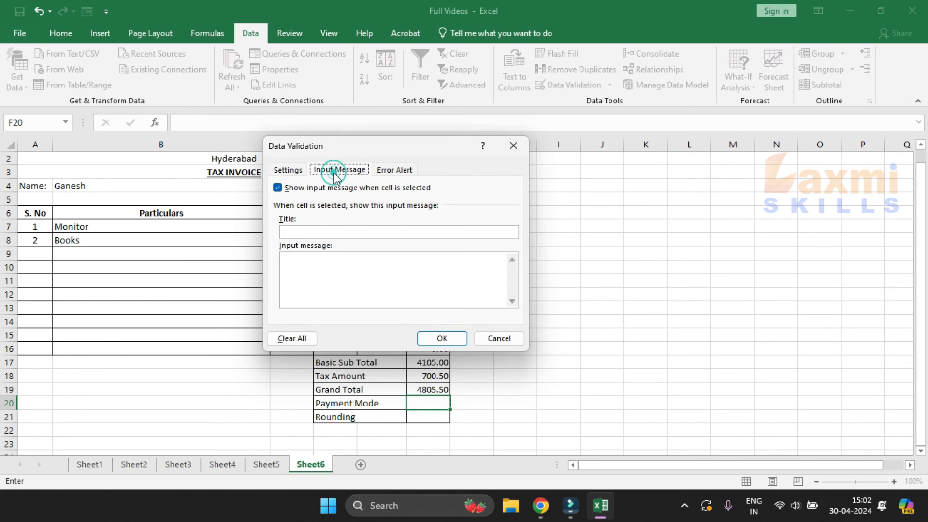
left_click(279, 188)
left_click(393, 170)
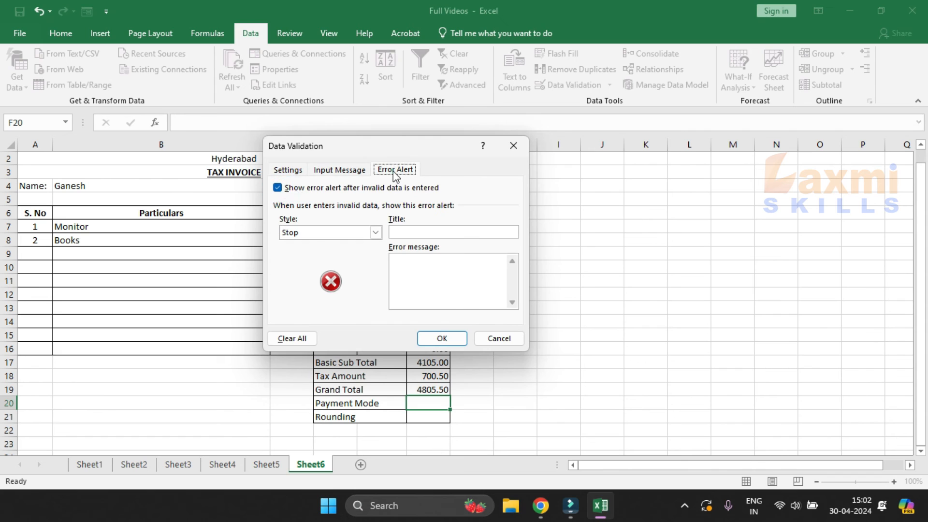
left_click(426, 232)
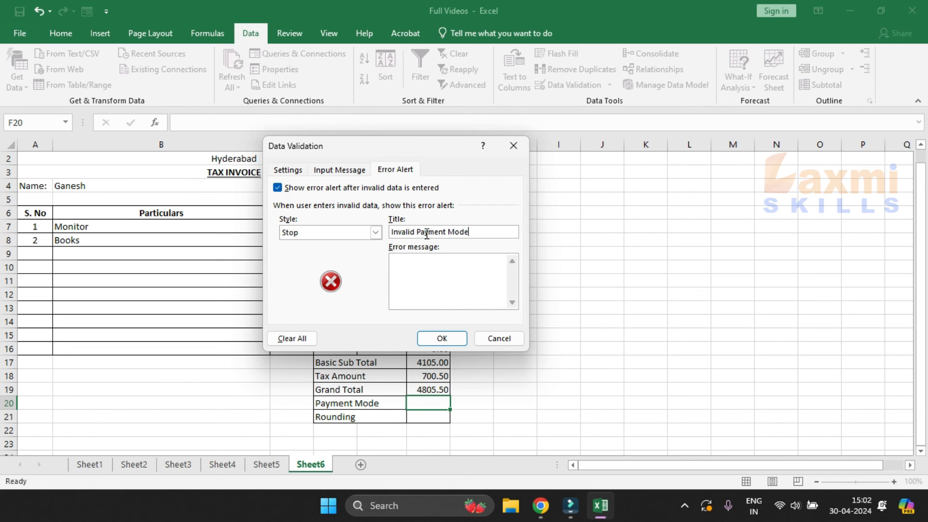
left_click(429, 261)
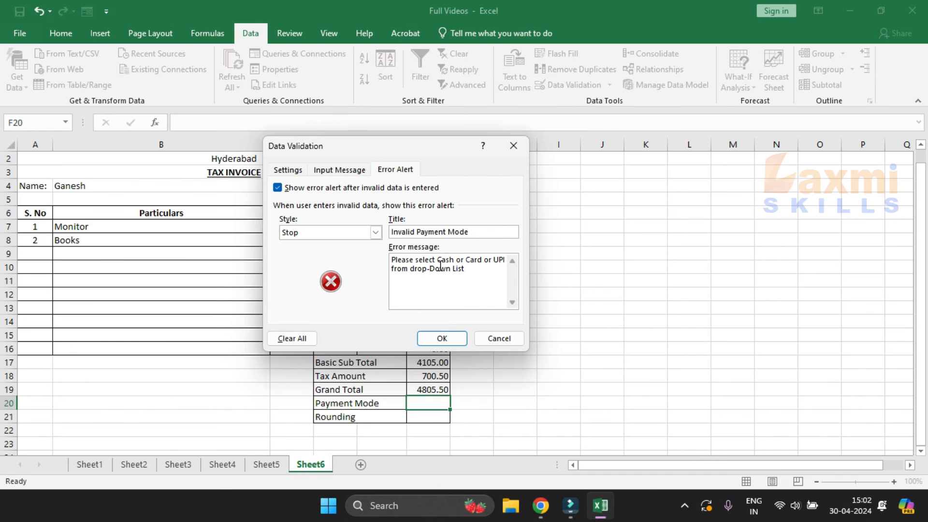
left_click(442, 338)
- Choose Cash as the payment mode in F20
left_click(435, 402)
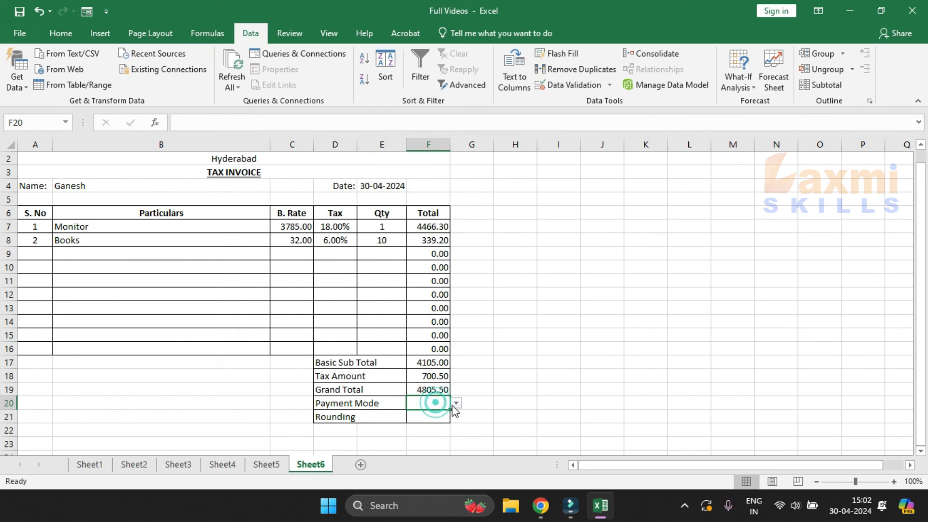
left_click(456, 403)
left_click(437, 415)
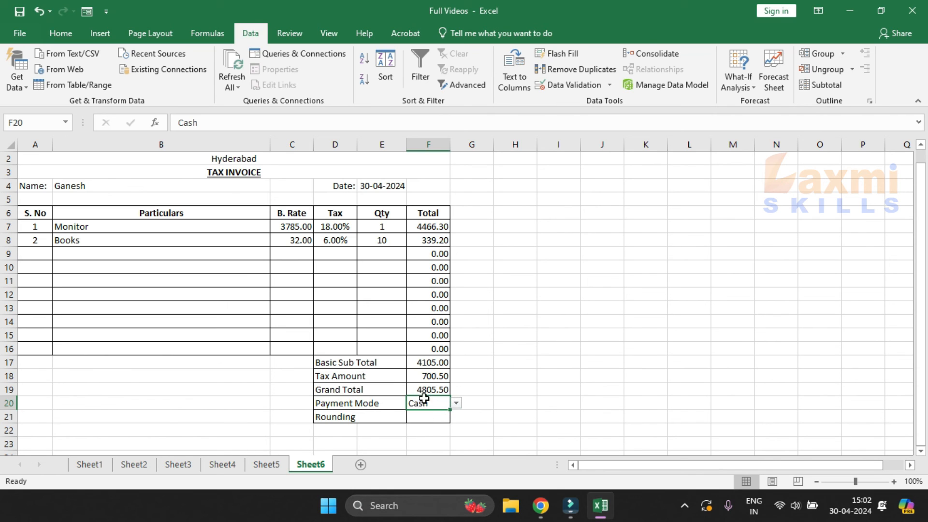
- Calculate the rounding in F21 with =IF(F20="Cash",ROUND(F19,0),F19)
left_click(429, 416)
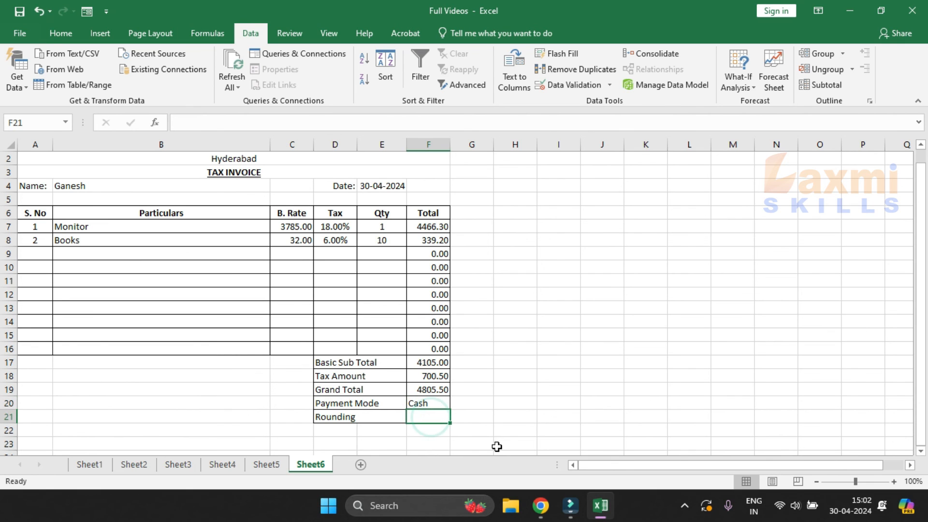
type("=if")
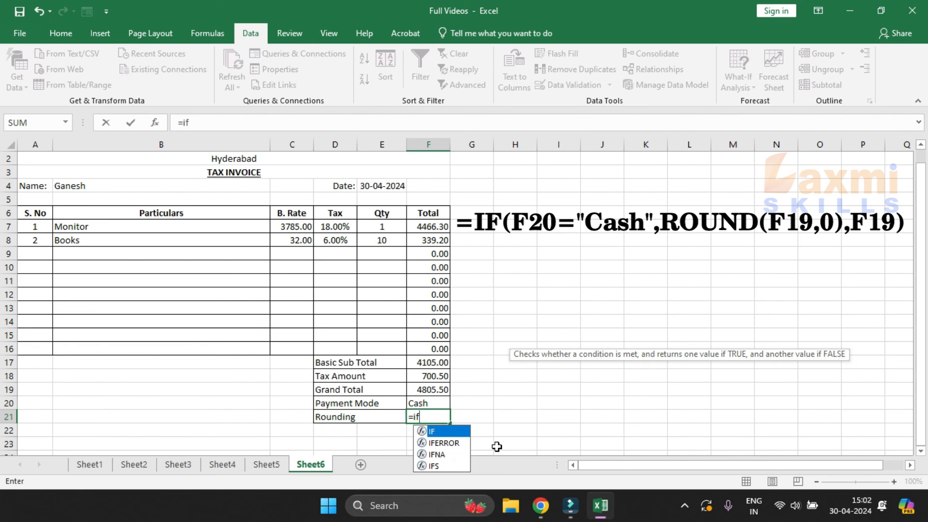
key("Tab")
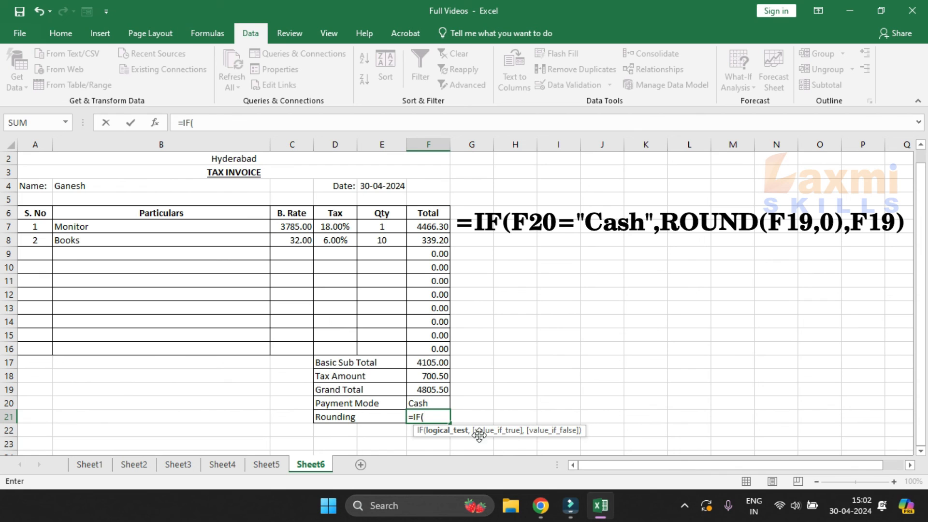
left_click(438, 402)
type("=\"Cash")
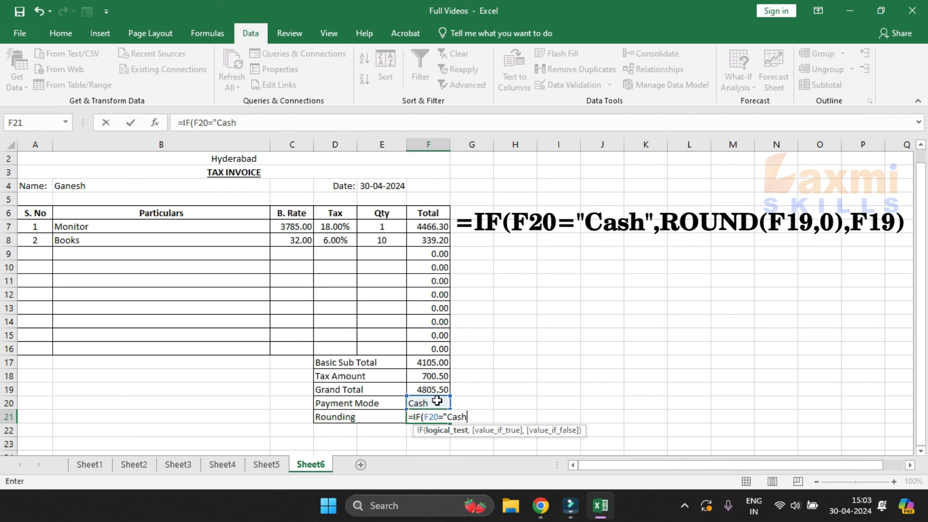
type("\",")
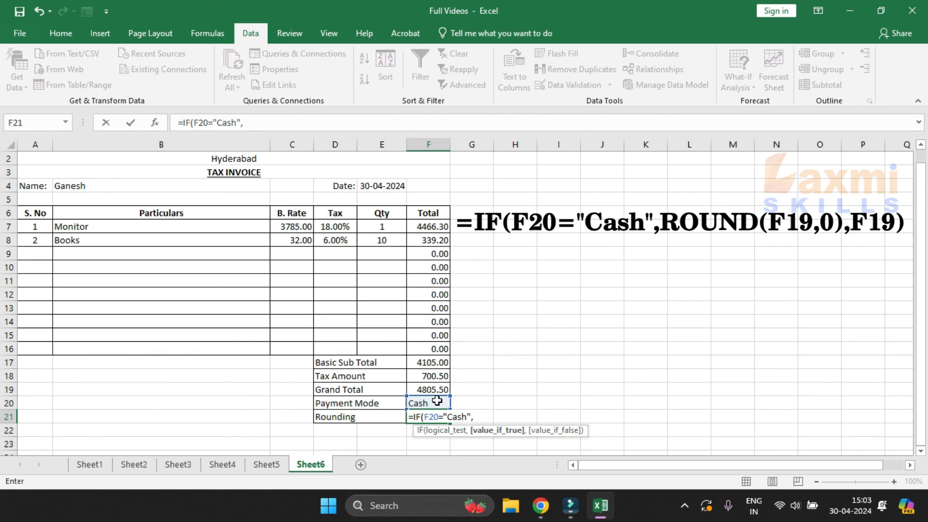
type("roun")
key("Tab")
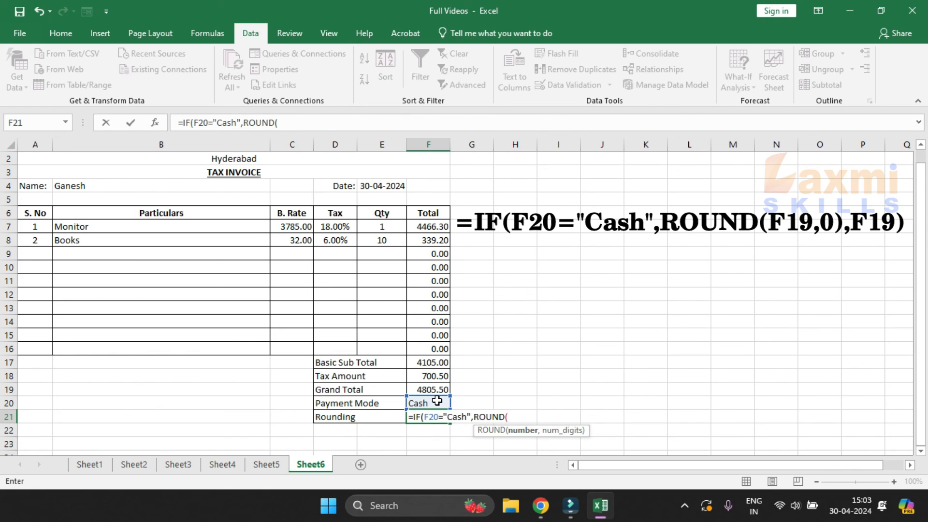
left_click(425, 389)
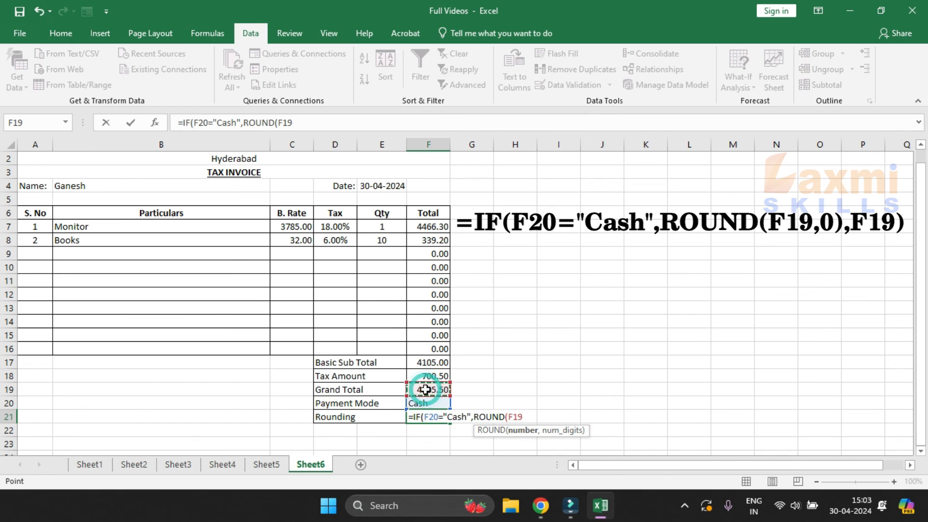
type(",")
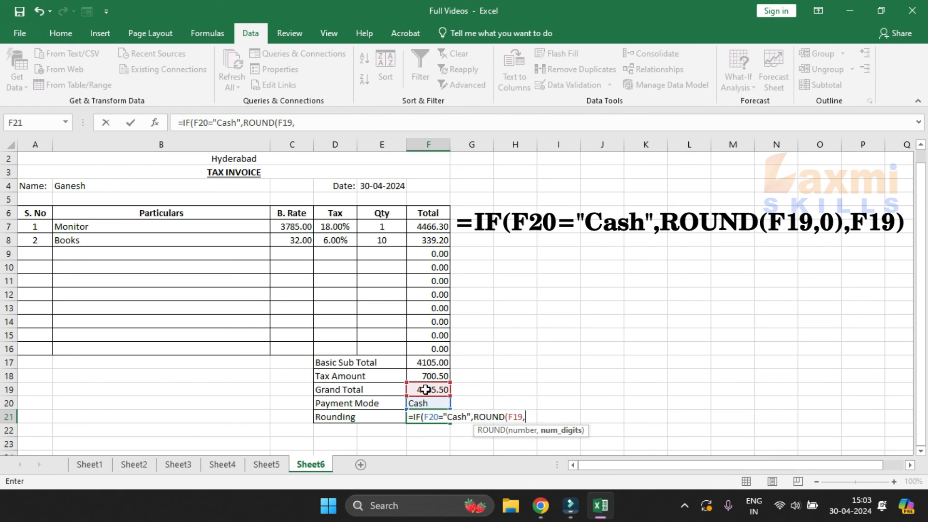
type("0)")
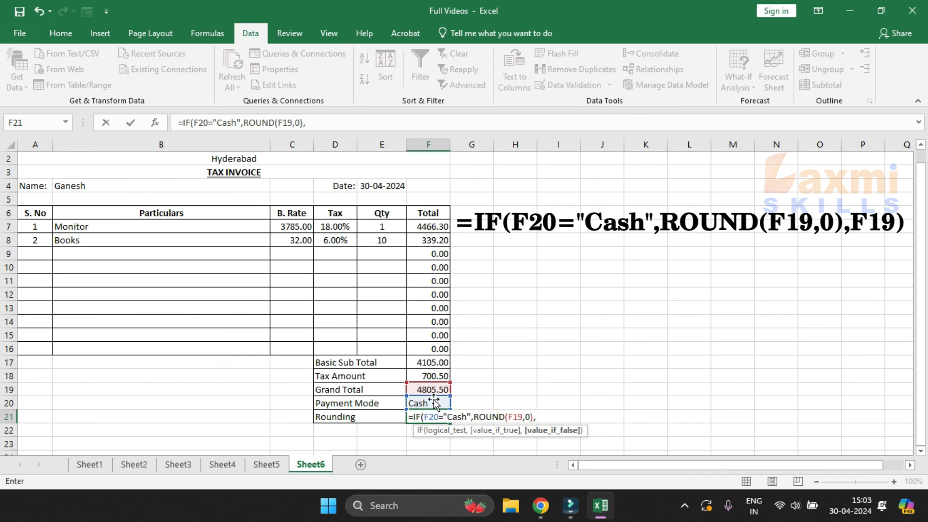
type(",")
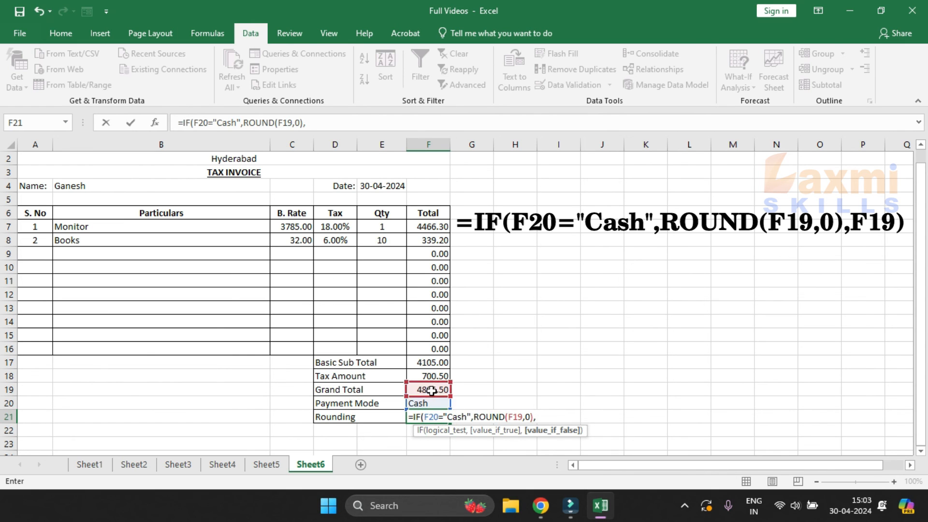
left_click(425, 389)
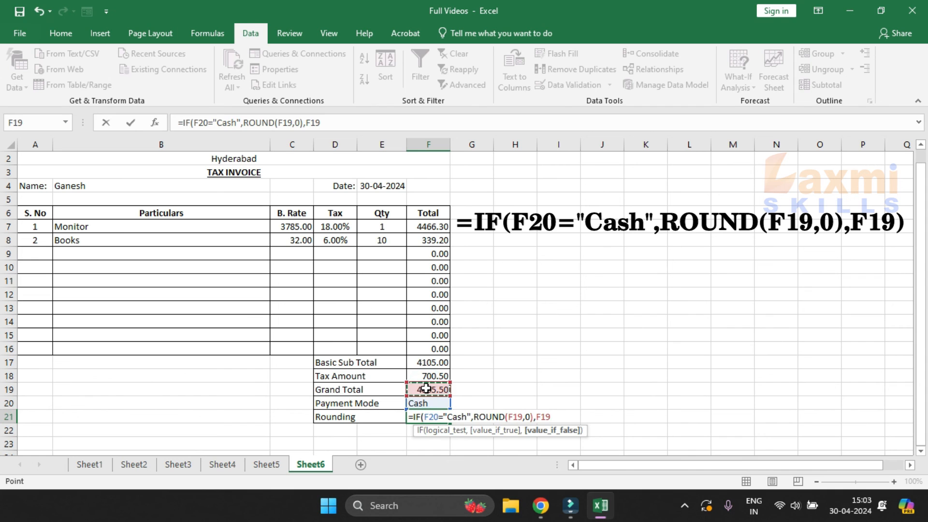
type(")")
key("Return")
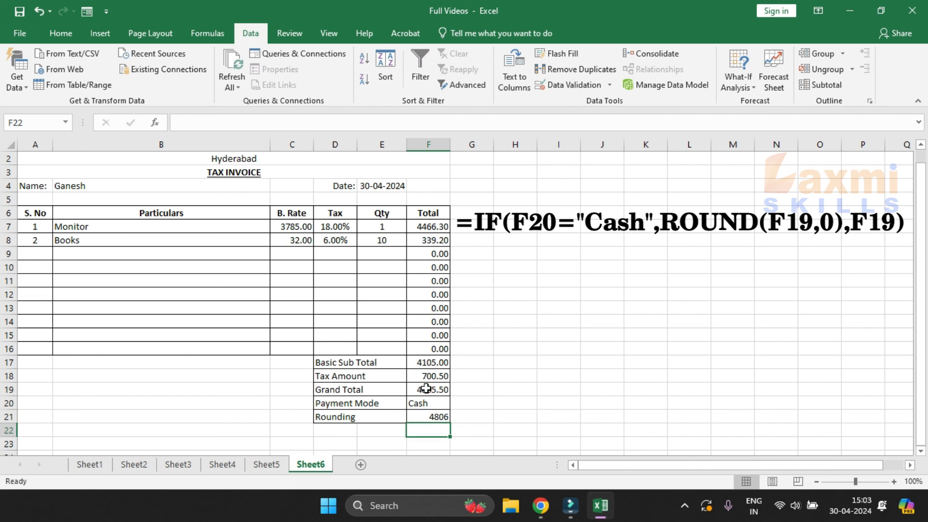
- Show the rounding result in F21 with two decimal places
left_click(435, 416)
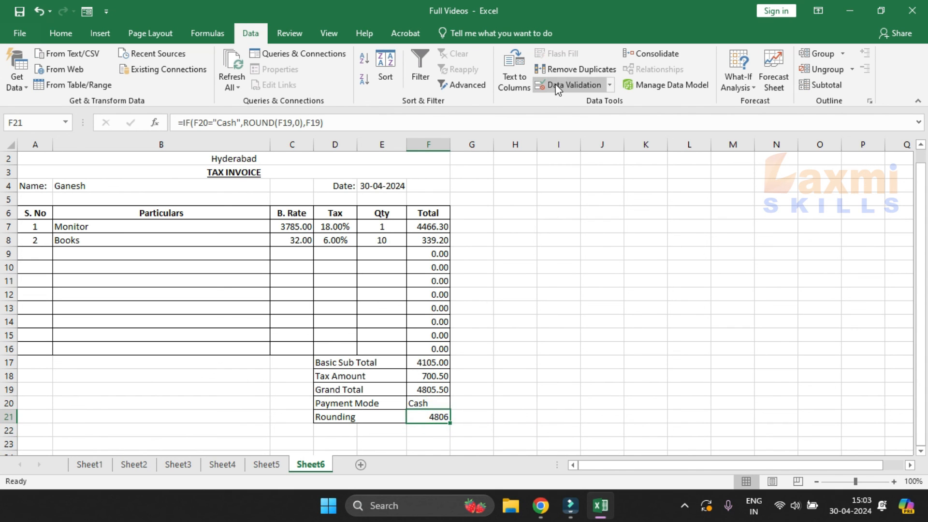
left_click(61, 33)
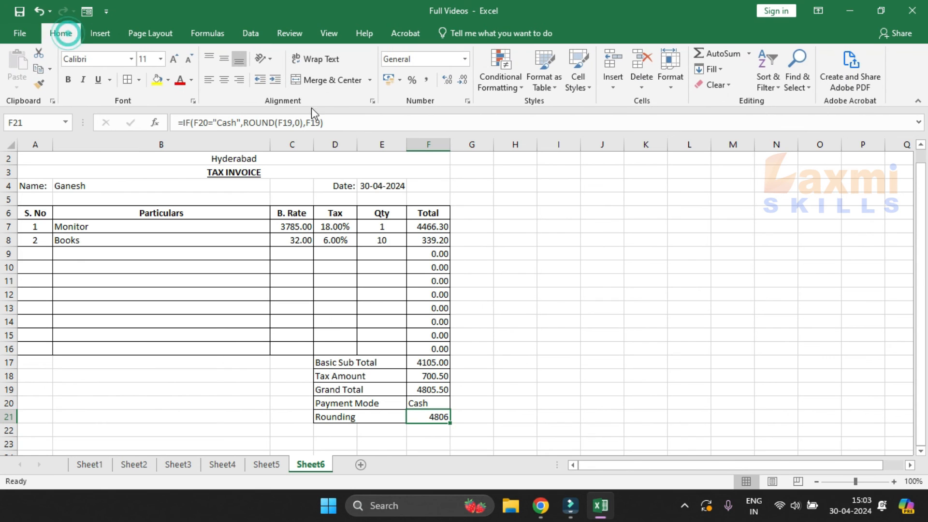
double_click(451, 75)
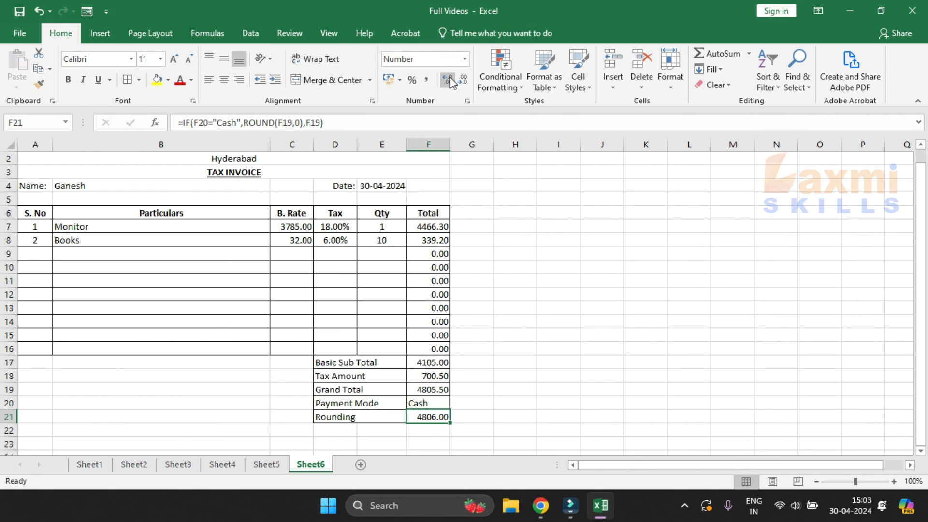
- Right-align the payment mode in F20 and switch it to Card
left_click(432, 404)
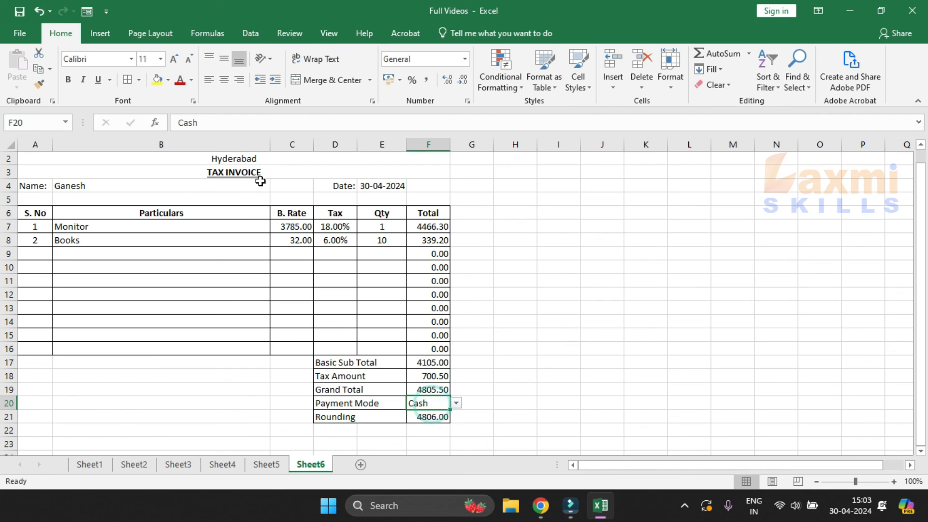
left_click(241, 80)
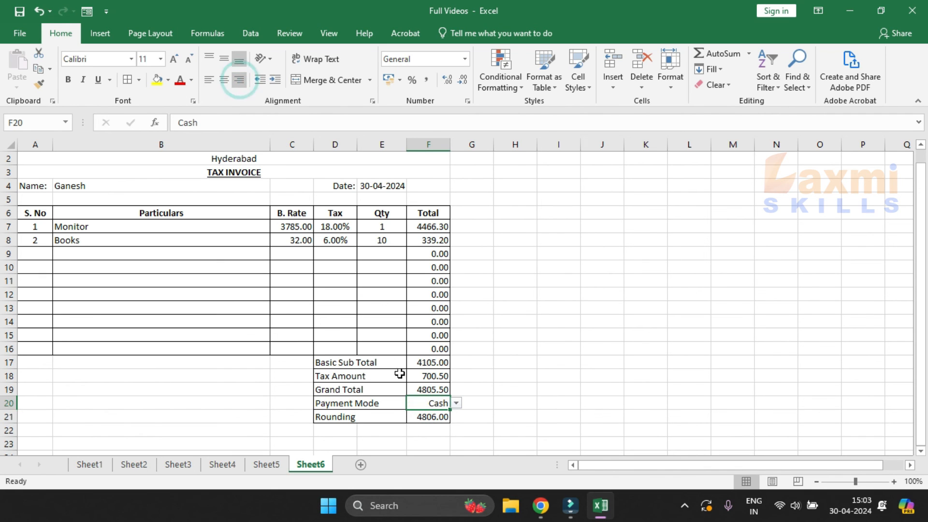
left_click(456, 404)
left_click(418, 424)
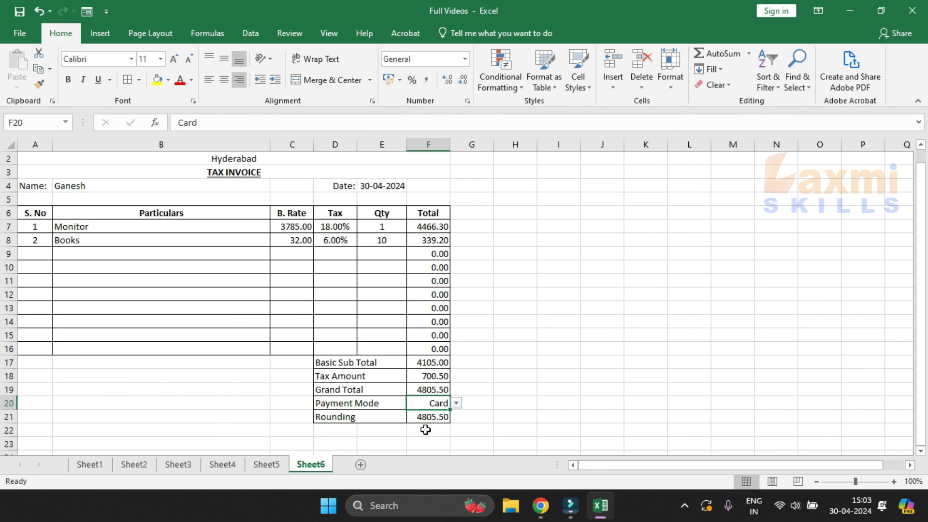
- Enter the label Signature in F26, below the totals block
scroll(433, 408, "up", 1)
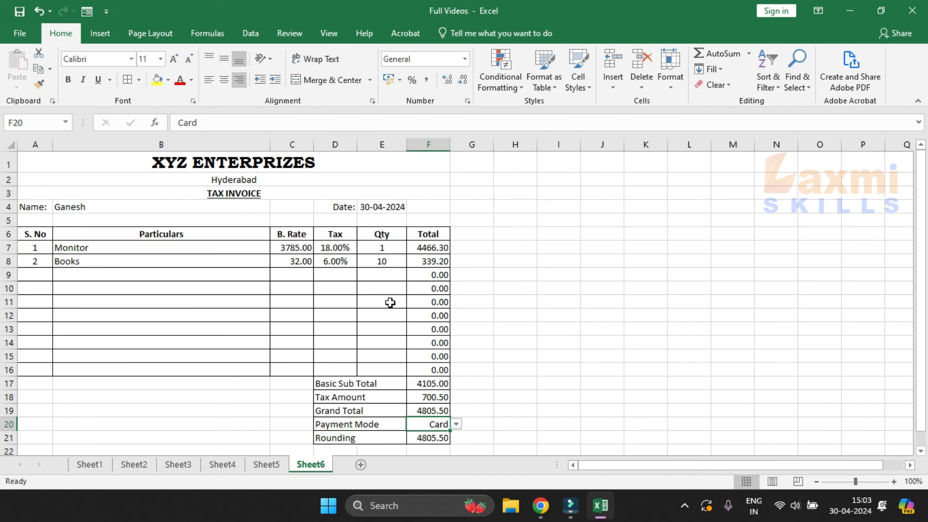
scroll(390, 302, "down", 1)
scroll(390, 303, "up", 1)
scroll(390, 303, "down", 2)
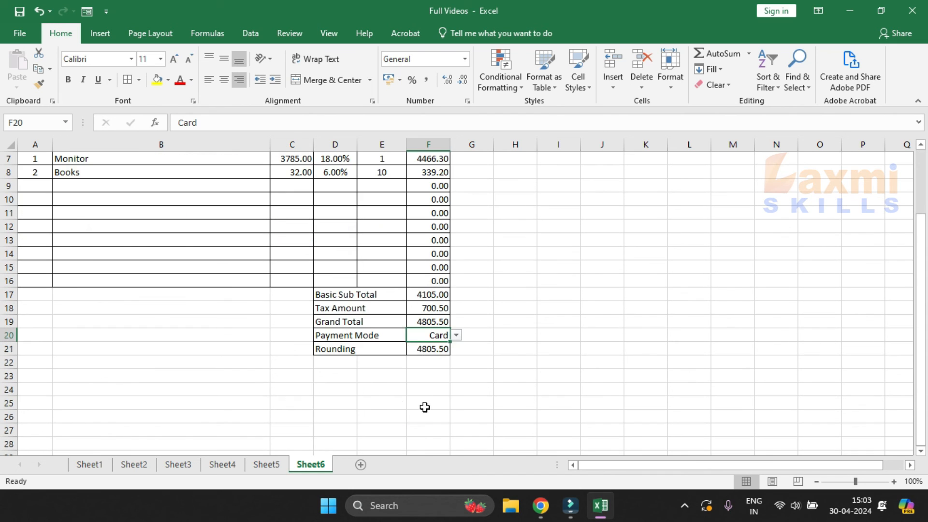
left_click(396, 405)
scroll(396, 405, "down", 1)
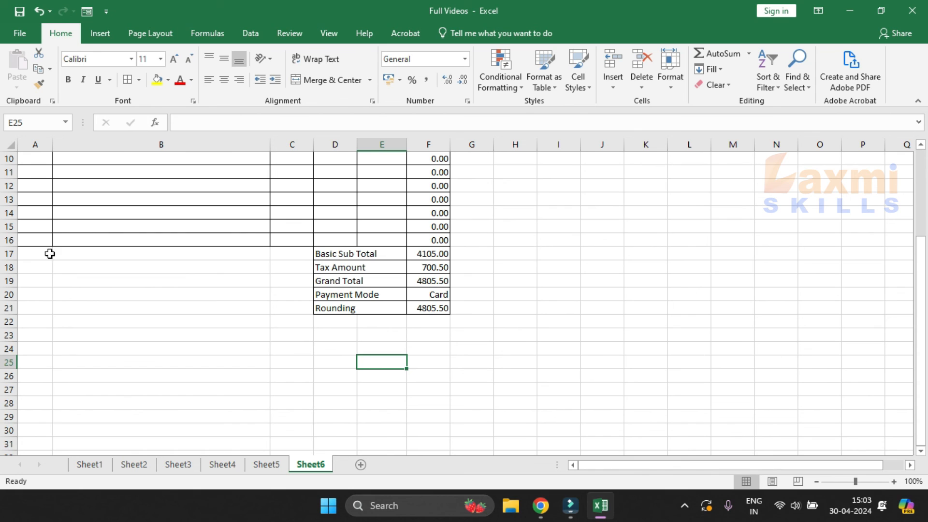
left_click(415, 378)
type("Signature")
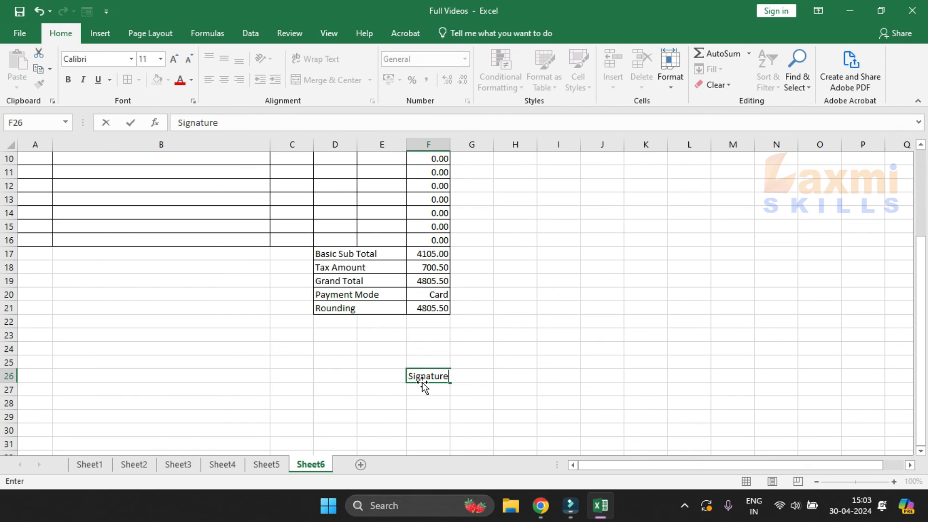
key("Return")
- Format the Signature label in F26 as bold italic in the Times New Roman font
left_click(421, 380)
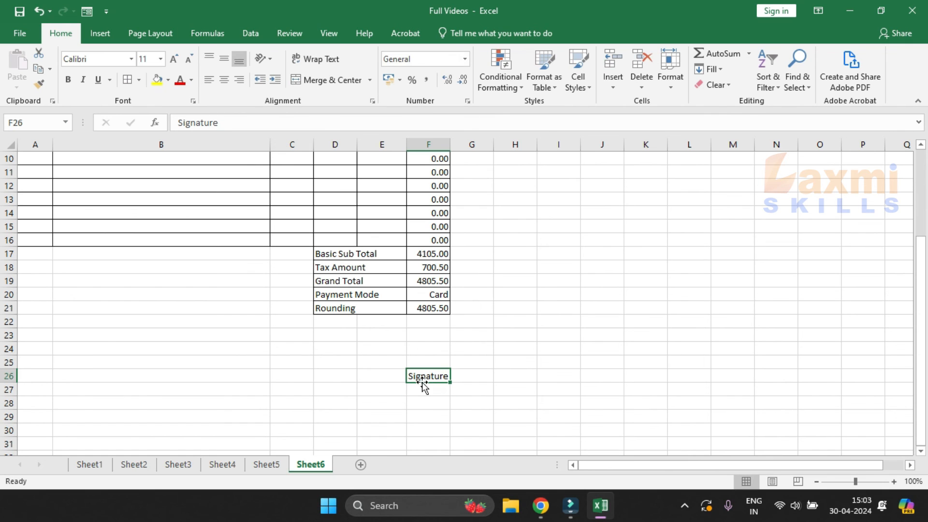
key("ctrl+b")
key("ctrl+i")
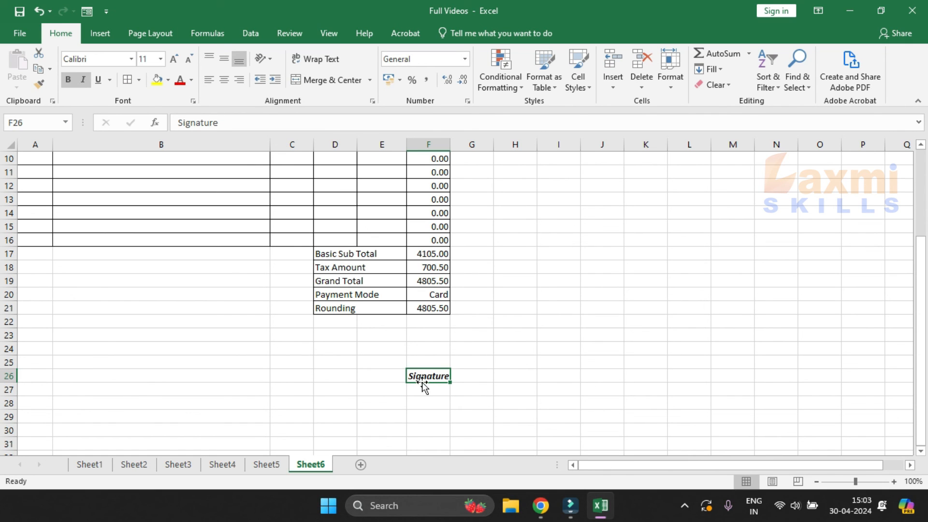
left_click(107, 54)
type("T")
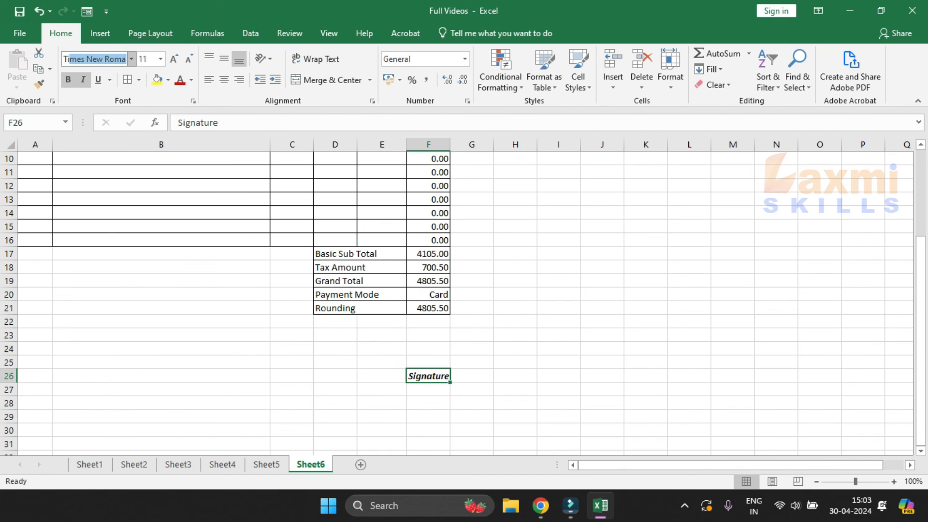
type("imes")
key("Return")
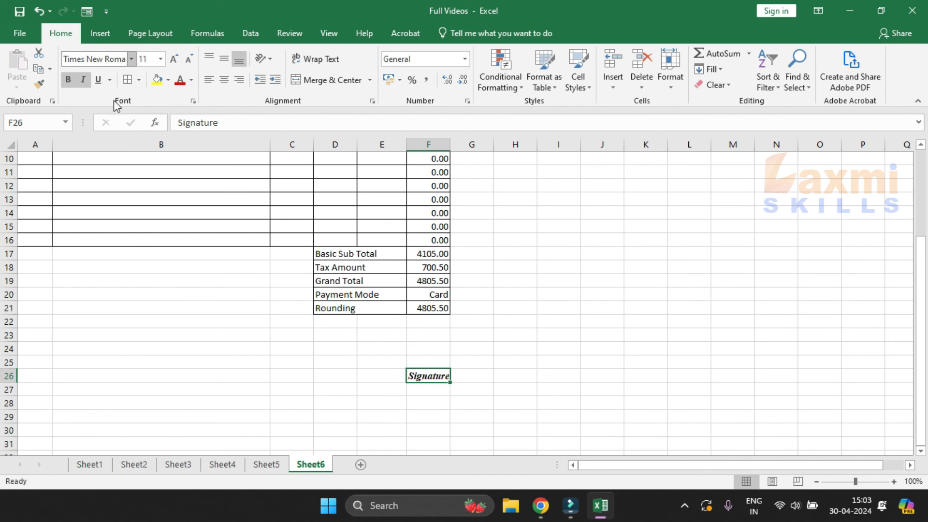
- Review the item totals in F7:F8 and the sub total, tax, grand total, payment mode and rounding cells in F17:F21
scroll(234, 275, "up", 3)
left_click(235, 275)
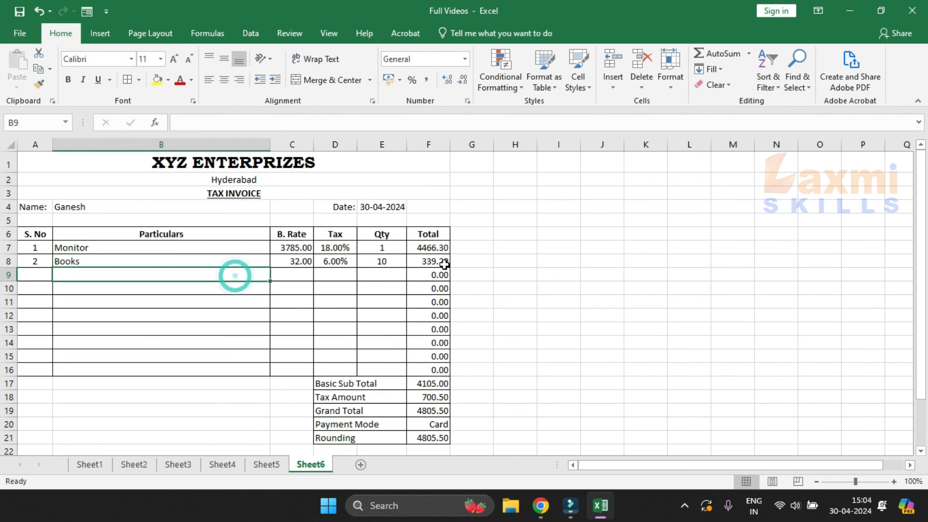
scroll(421, 260, "down", 1)
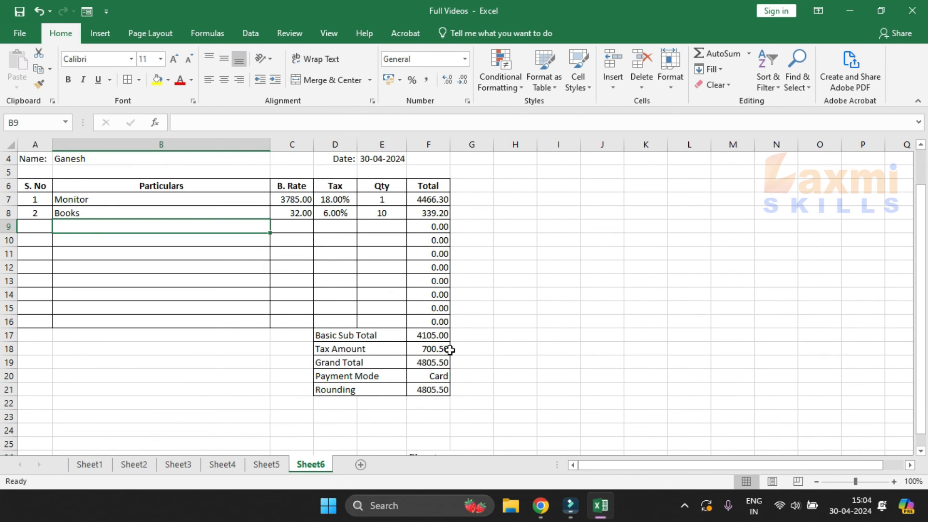
left_click_drag(427, 199, 429, 211)
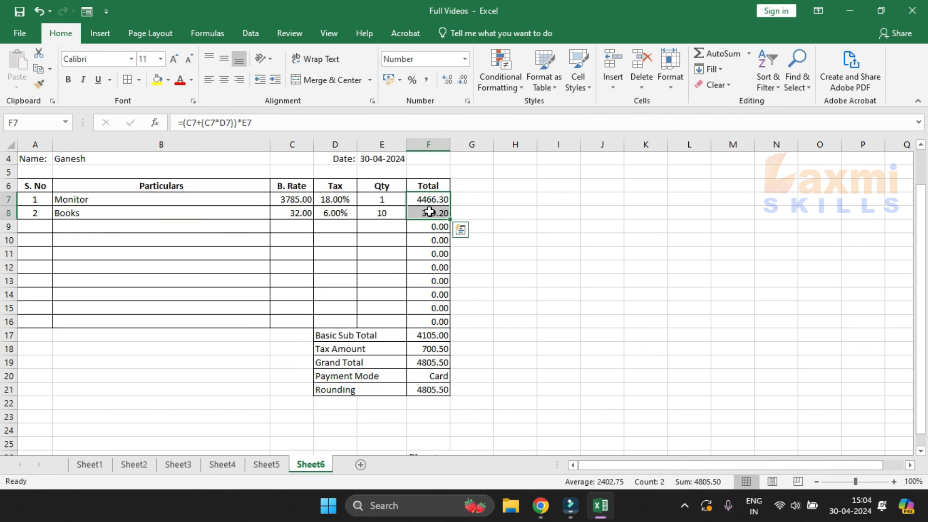
left_click(428, 337)
left_click(429, 349)
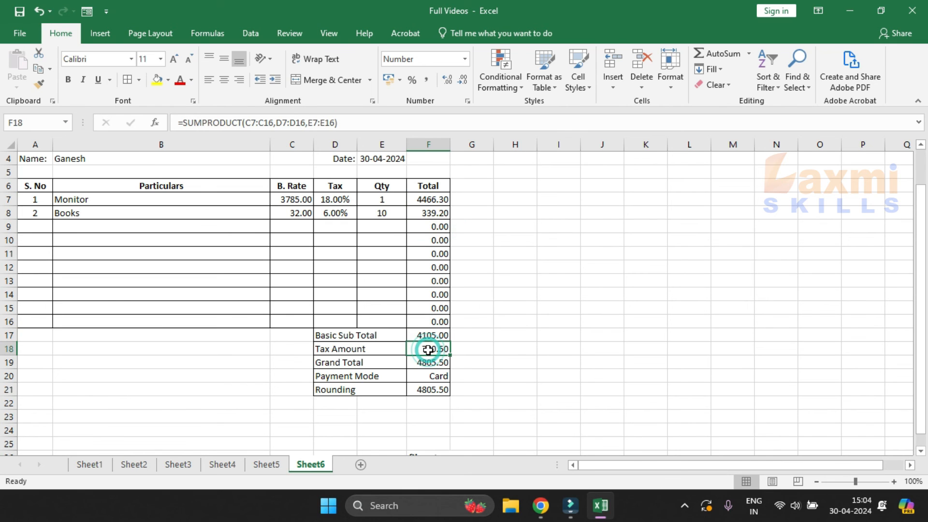
left_click(434, 364)
left_click(437, 376)
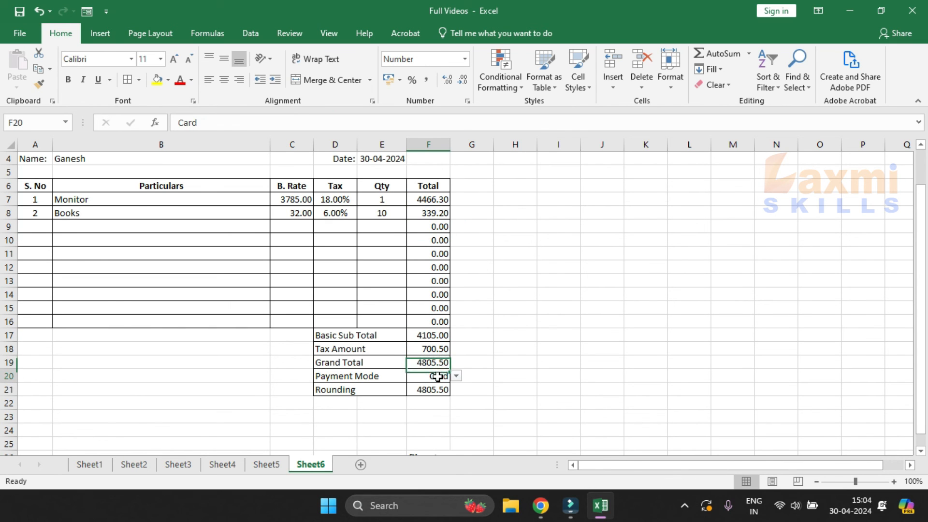
left_click(440, 390)
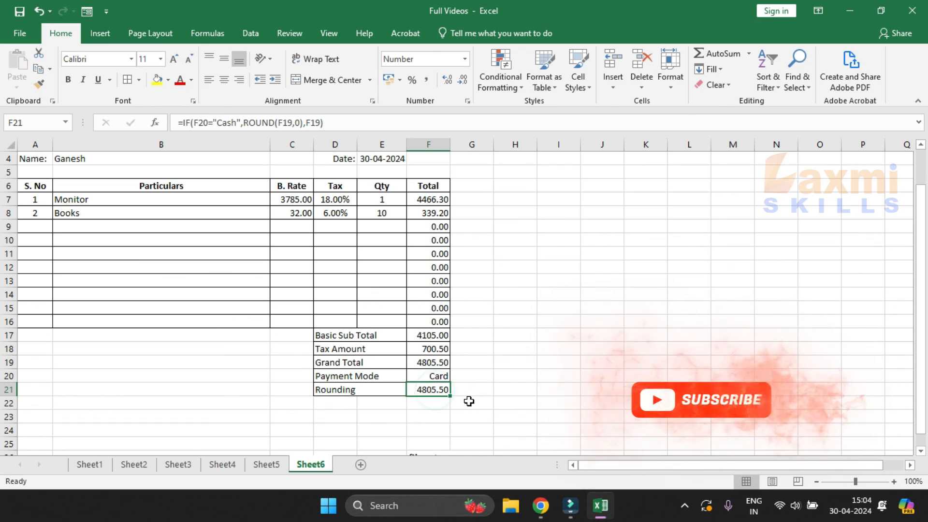